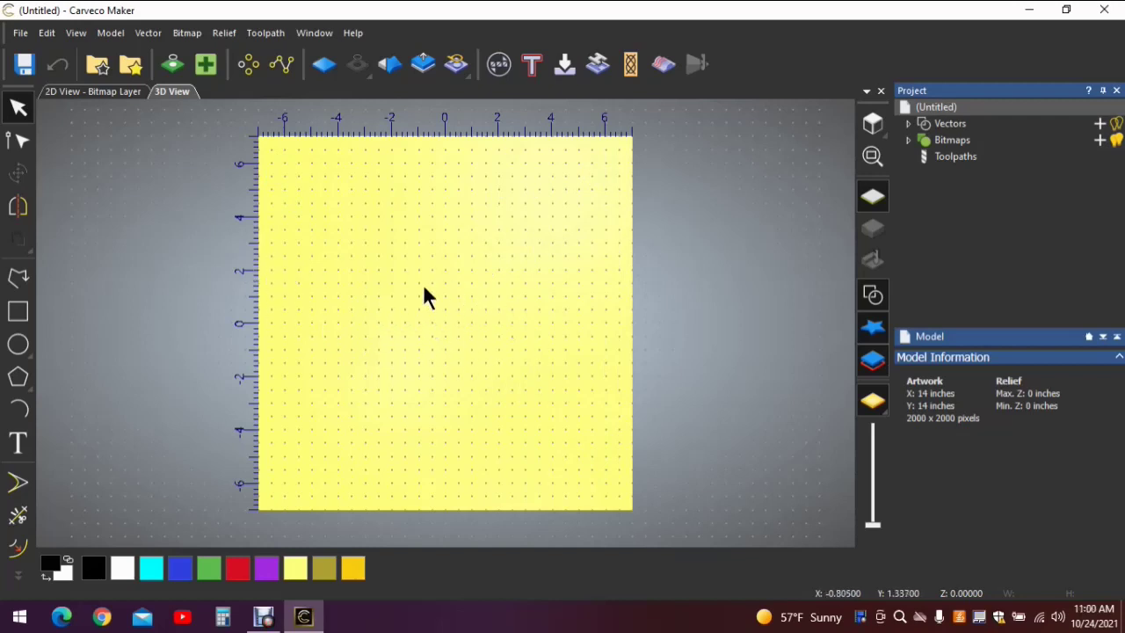
Create the letter L as vector text in College Games Demo at 575 pt on the model.
{"action": "left_click", "coordinate": [19, 445]}
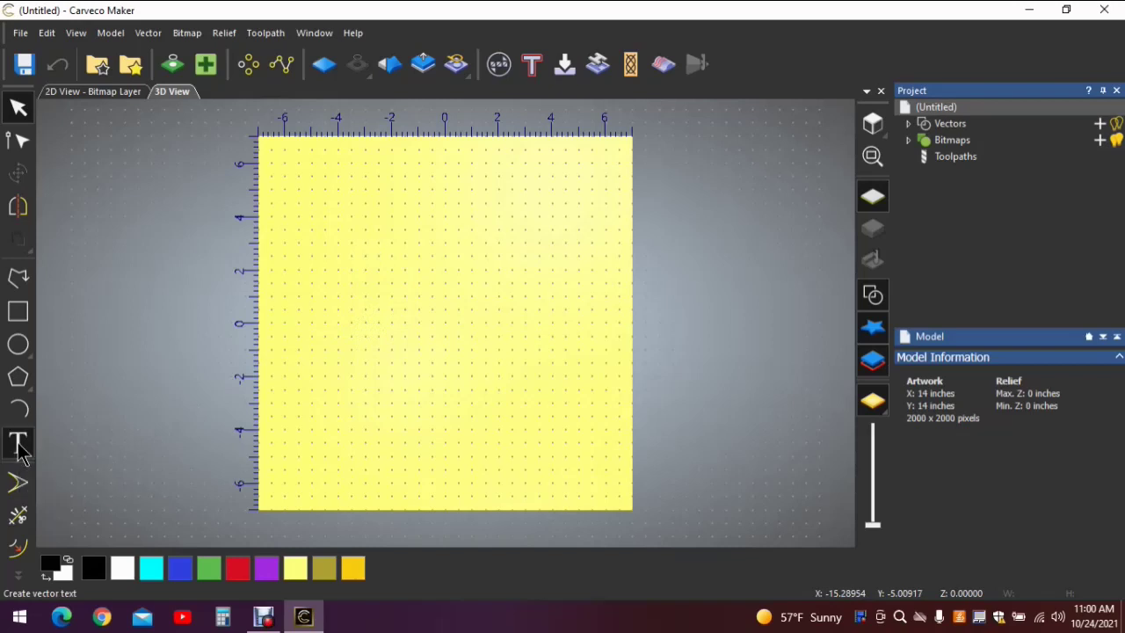
{"action": "left_click", "coordinate": [442, 312]}
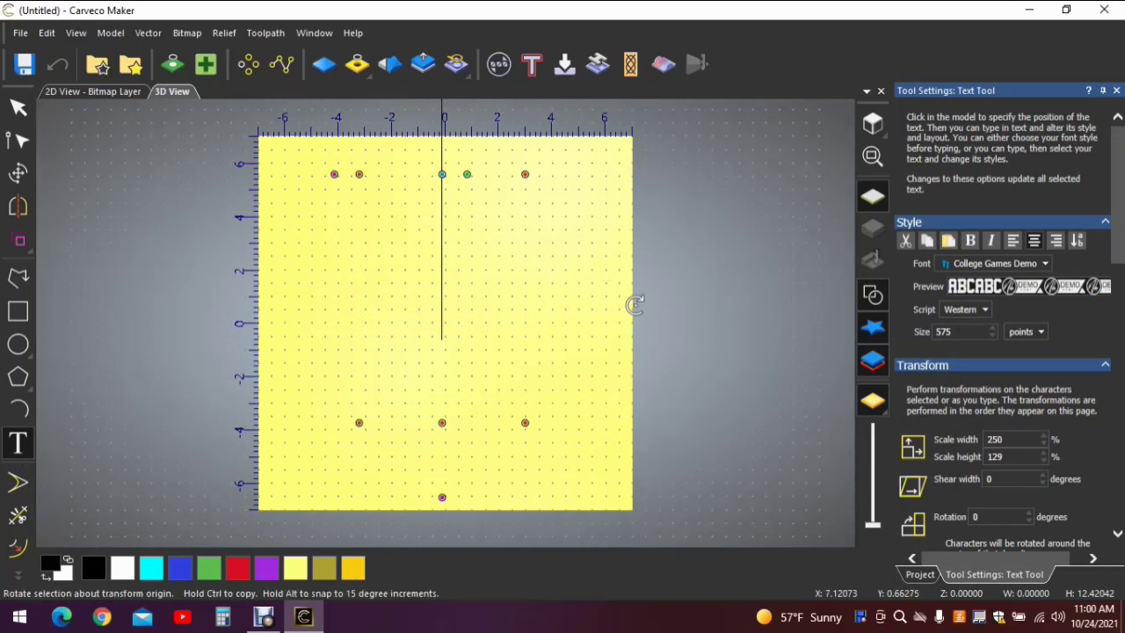
{"action": "type", "text": "L"}
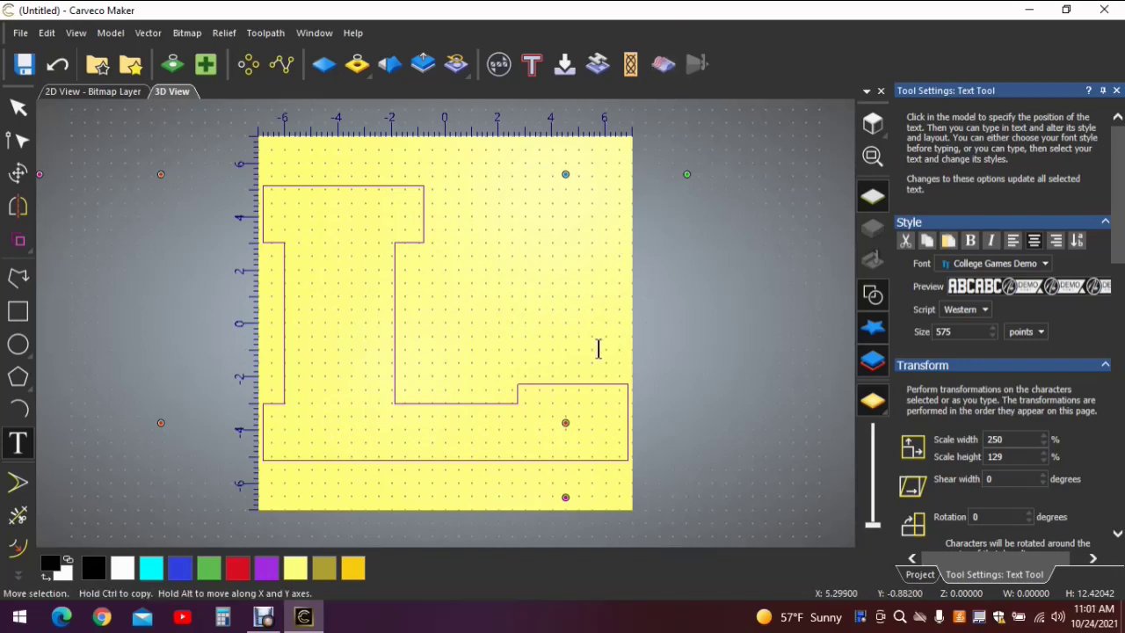
{"action": "scroll", "coordinate": [993, 343], "scroll_direction": "down", "scroll_amount": 3}
{"action": "scroll", "coordinate": [1036, 351], "scroll_direction": "down", "scroll_amount": 6}
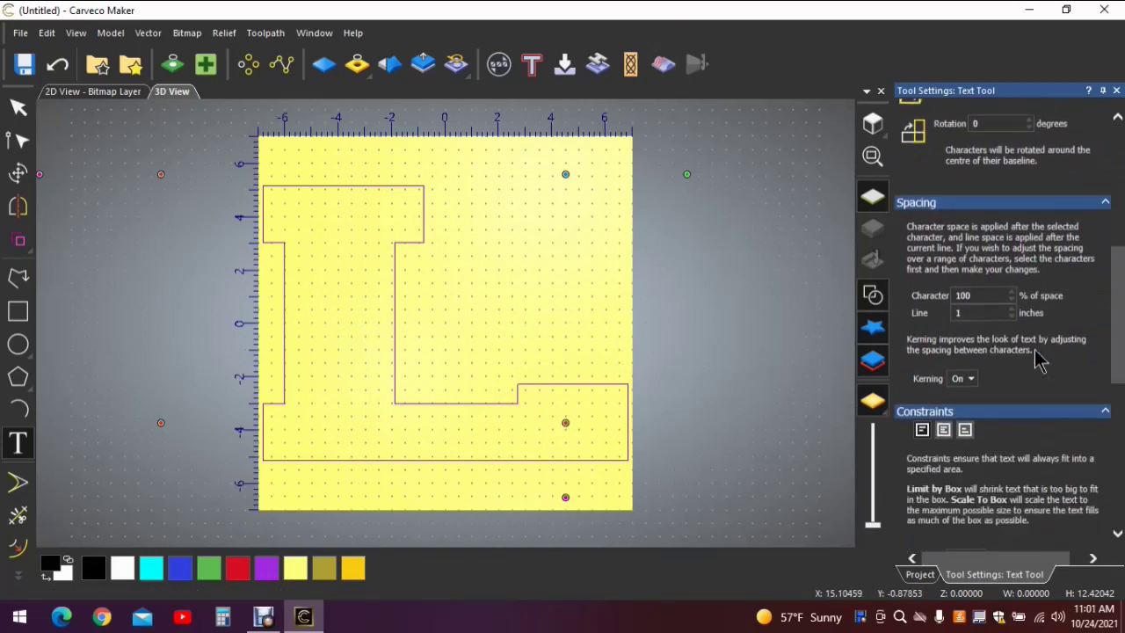
{"action": "scroll", "coordinate": [983, 425], "scroll_direction": "down", "scroll_amount": 1}
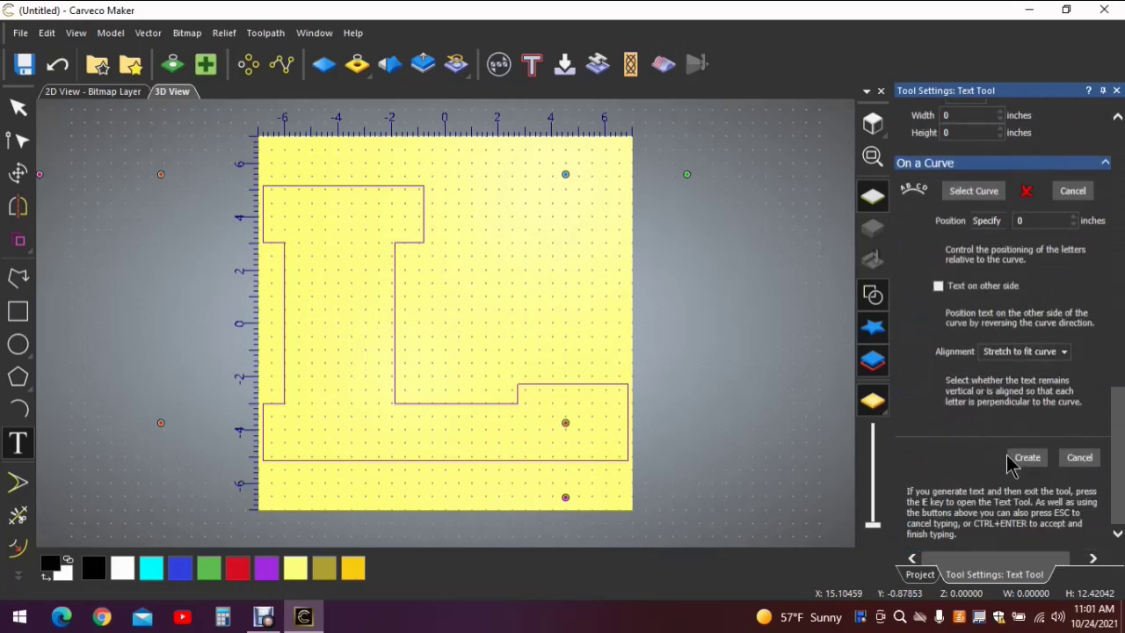
{"action": "left_click", "coordinate": [1026, 458]}
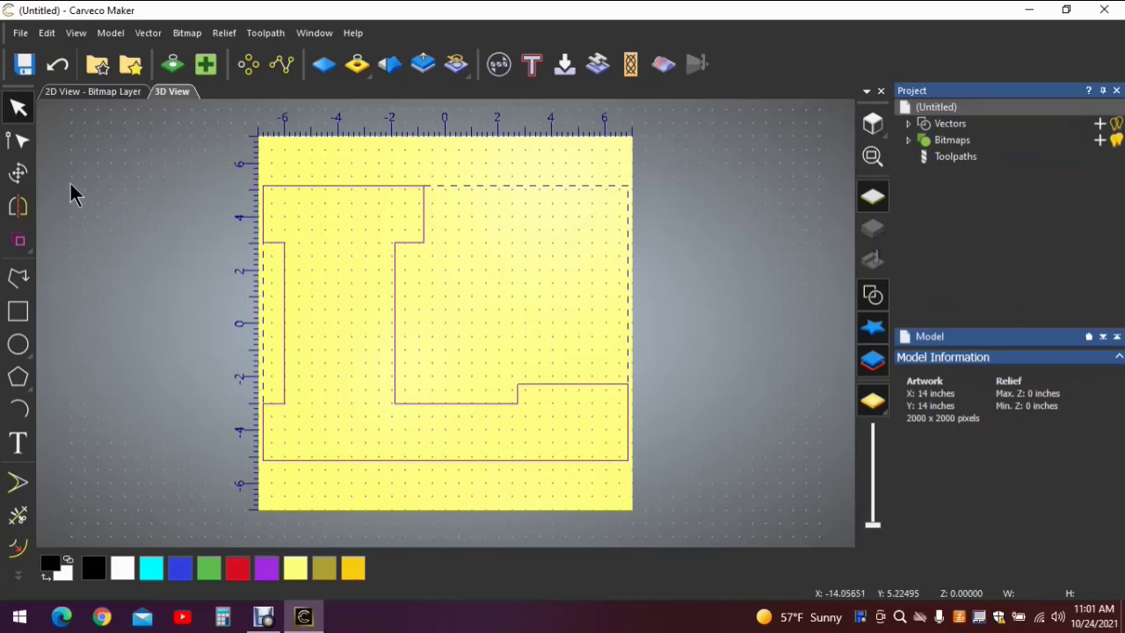
Unlock the aspect ratio and set the L's height to 12 inches, leaving its width unchanged.
{"action": "left_click", "coordinate": [19, 176]}
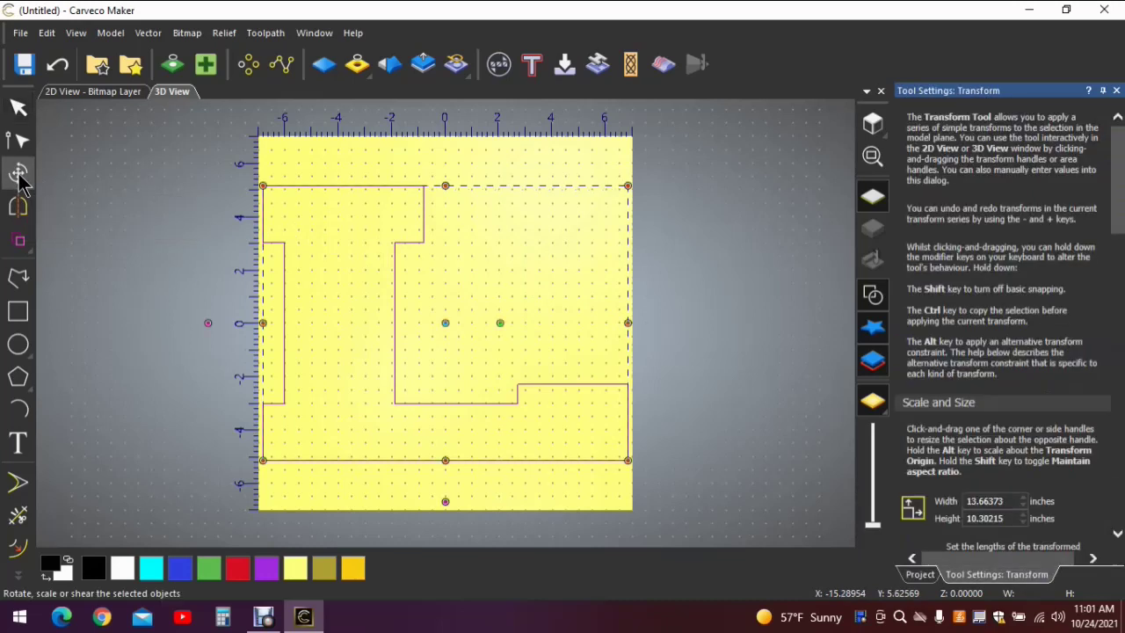
{"action": "scroll", "coordinate": [1011, 334], "scroll_direction": "down", "scroll_amount": 3}
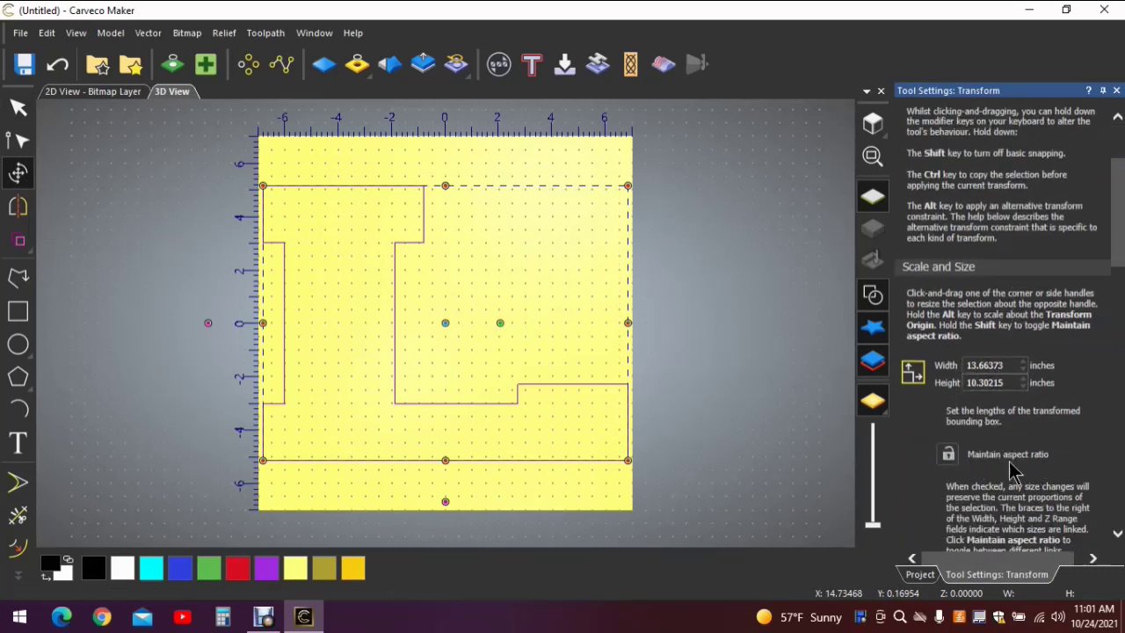
{"action": "left_click", "coordinate": [949, 455]}
{"action": "left_click", "coordinate": [950, 456]}
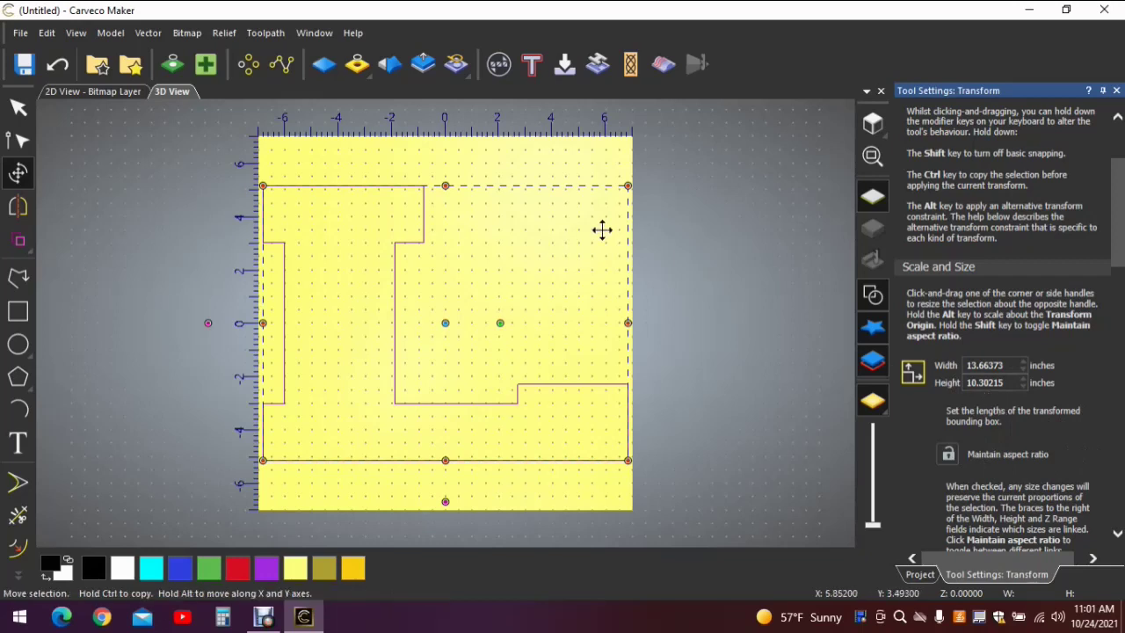
{"action": "left_click", "coordinate": [1008, 384]}
{"action": "key", "text": "BackSpace"}
{"action": "key", "text": "BackSpace"}
{"action": "key", "text": "BackSpace"}
{"action": "key", "text": "BackSpace"}
{"action": "key", "text": "BackSpace"}
{"action": "key", "text": "BackSpace"}
{"action": "type", "text": "12"}
{"action": "scroll", "coordinate": [991, 426], "scroll_direction": "down", "scroll_amount": 5}
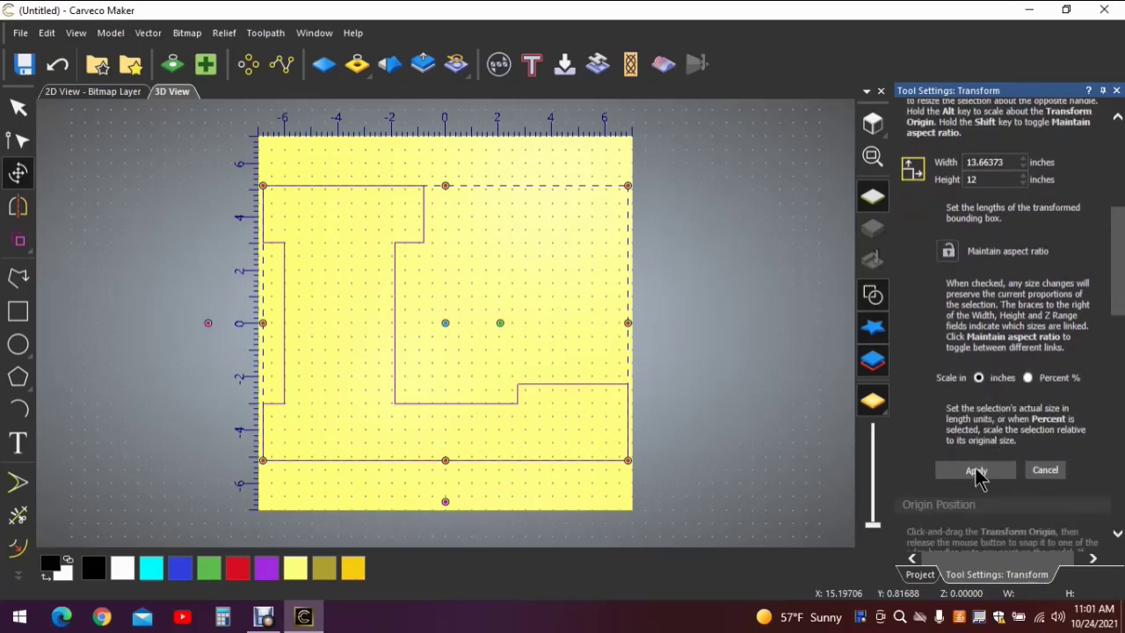
{"action": "left_click", "coordinate": [976, 471]}
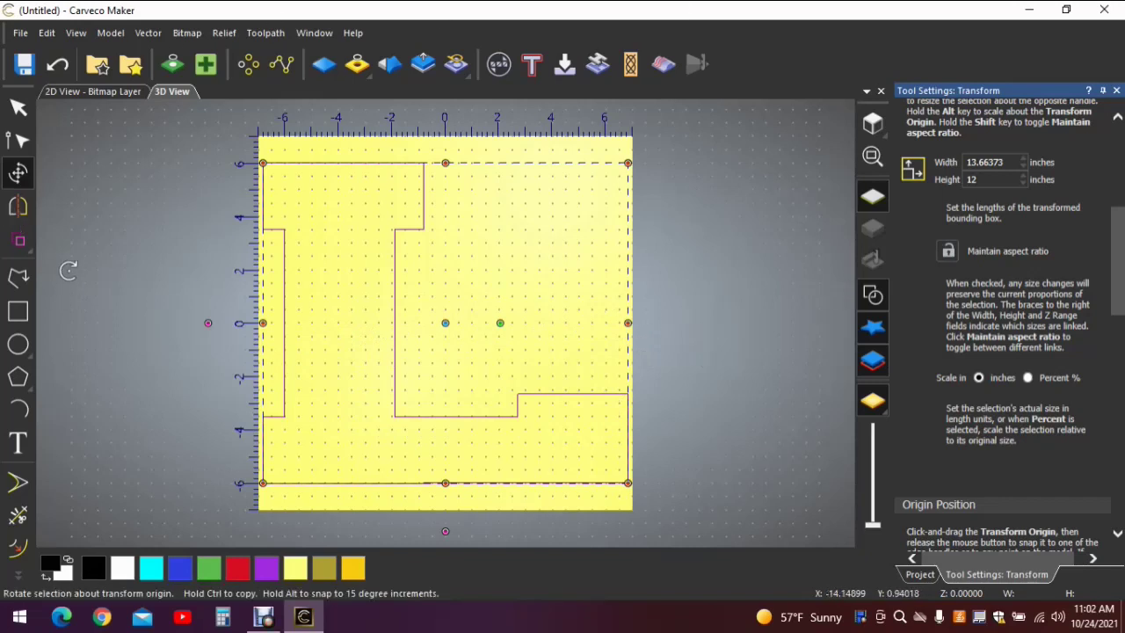
{"action": "left_click", "coordinate": [19, 112]}
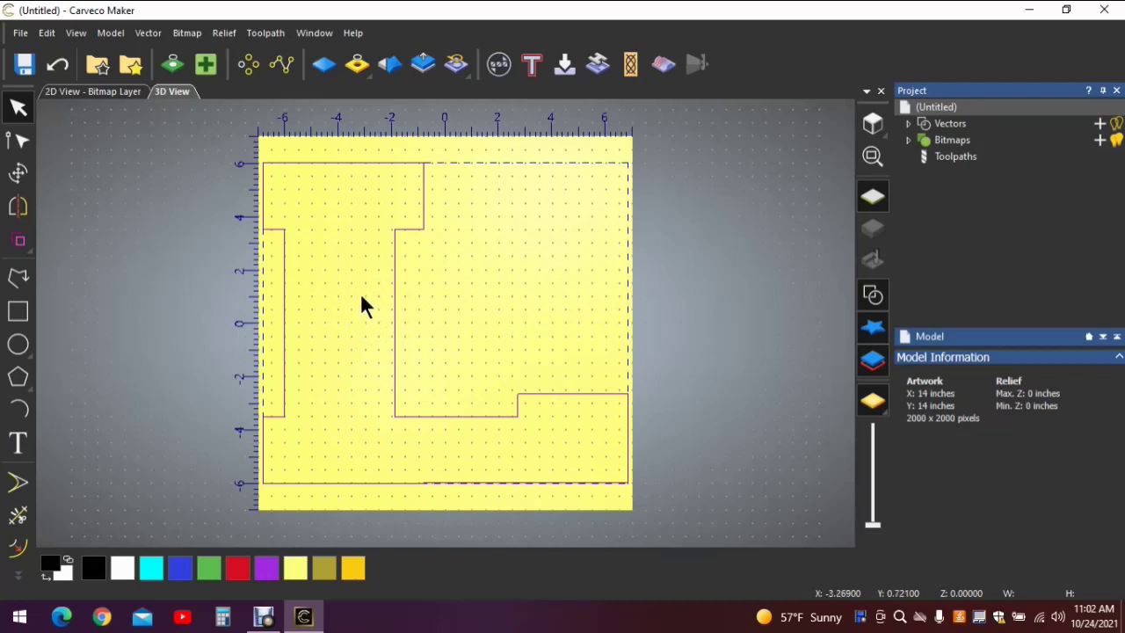
{"action": "left_click", "coordinate": [20, 549]}
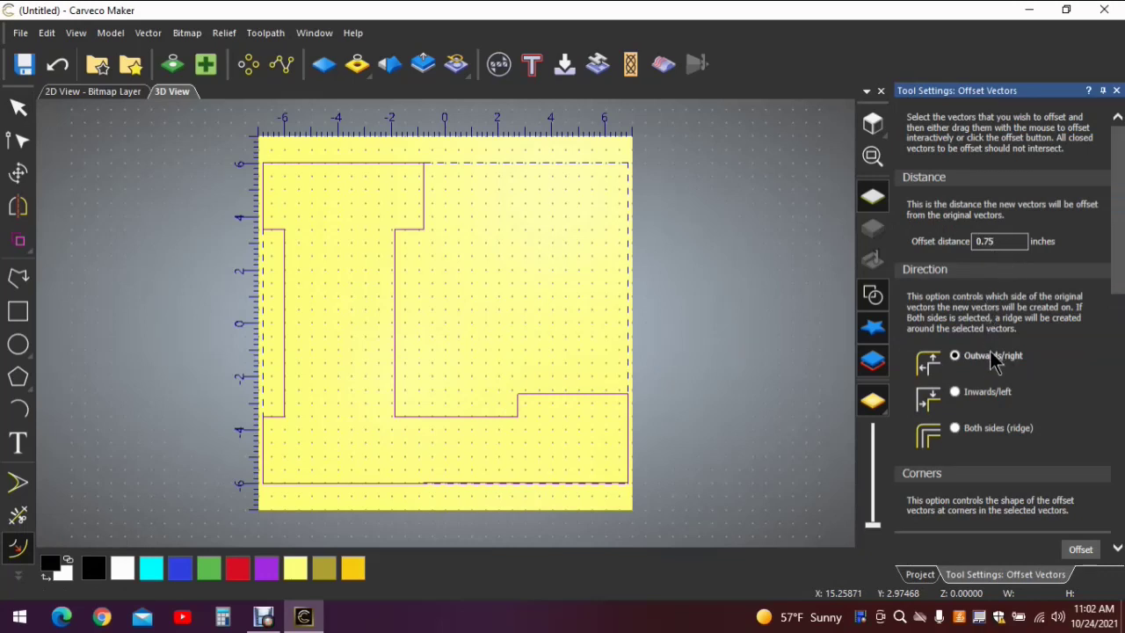
Offset the L outline 0.75 inches Inwards/left to create an inner outline.
{"action": "left_click", "coordinate": [957, 392]}
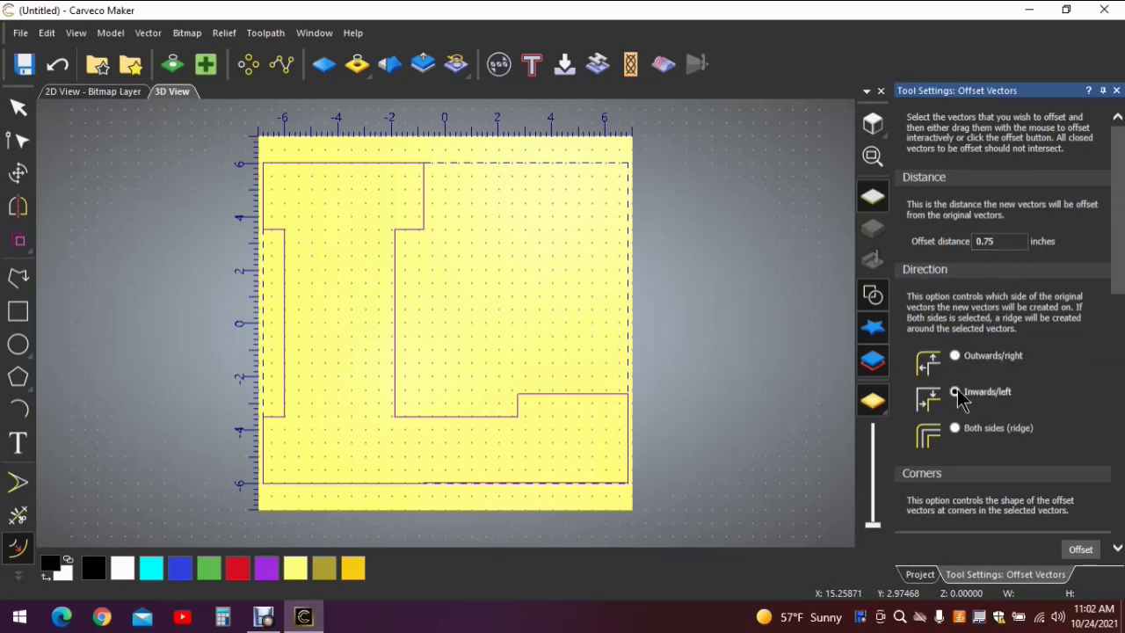
{"action": "scroll", "coordinate": [1027, 369], "scroll_direction": "down", "scroll_amount": 5}
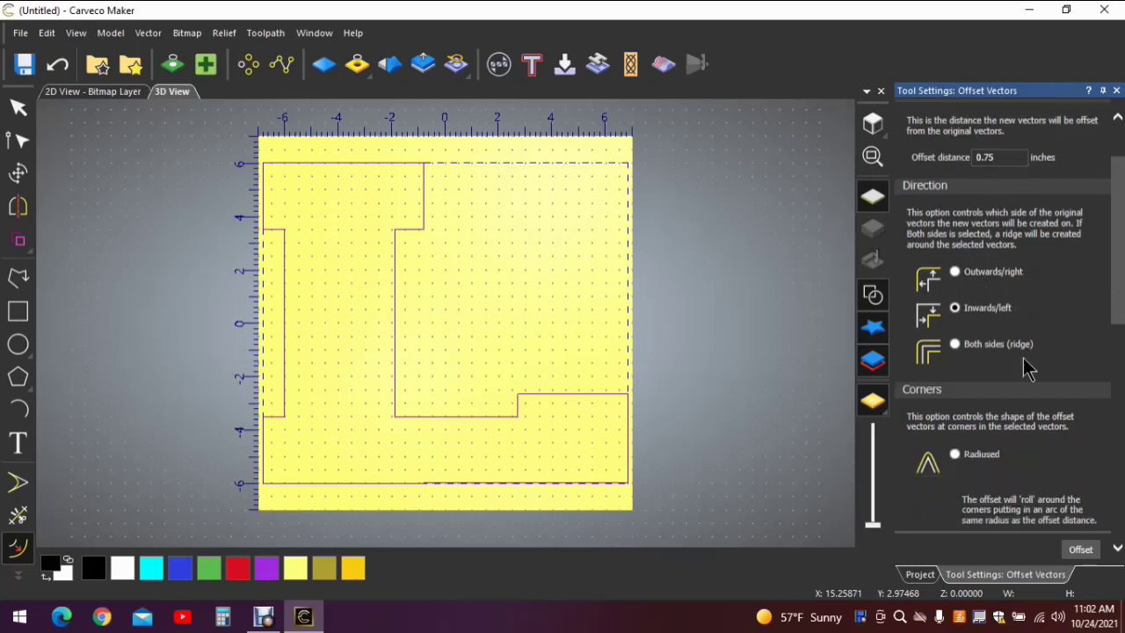
{"action": "scroll", "coordinate": [974, 341], "scroll_direction": "down", "scroll_amount": 5}
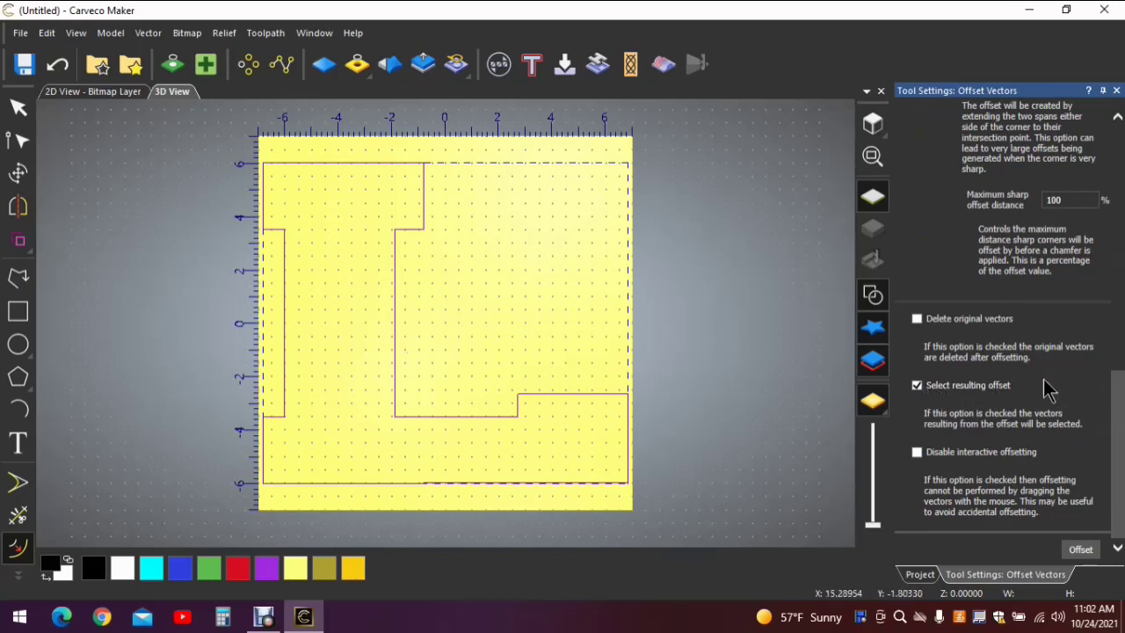
{"action": "left_click", "coordinate": [1081, 550]}
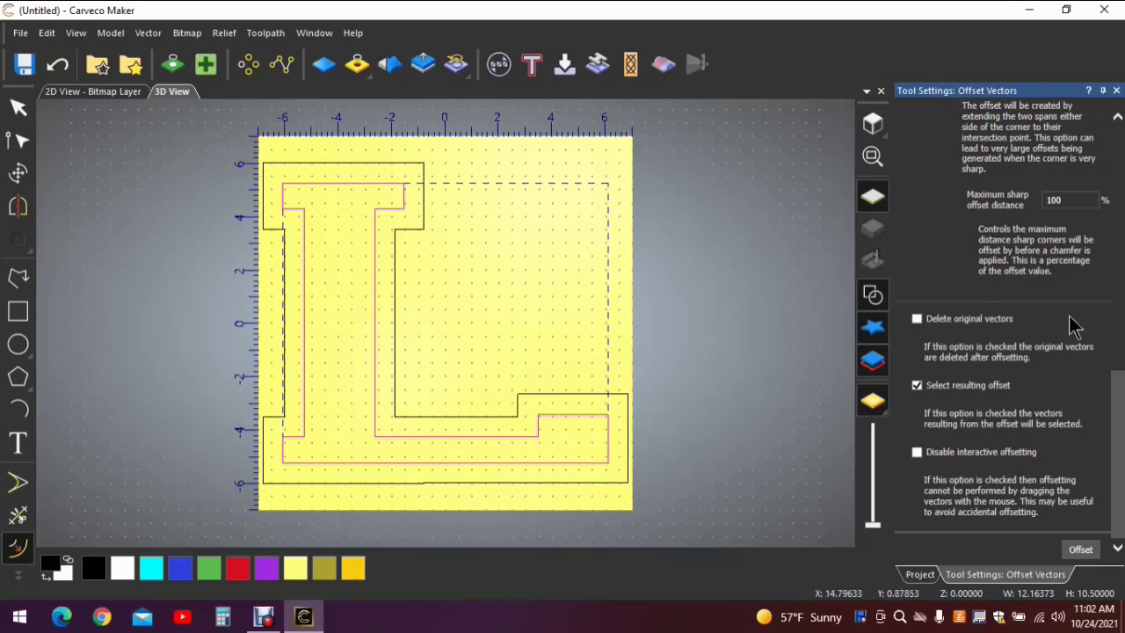
{"action": "scroll", "coordinate": [1050, 327], "scroll_direction": "up", "scroll_amount": 5}
{"action": "scroll", "coordinate": [1036, 327], "scroll_direction": "up", "scroll_amount": 3}
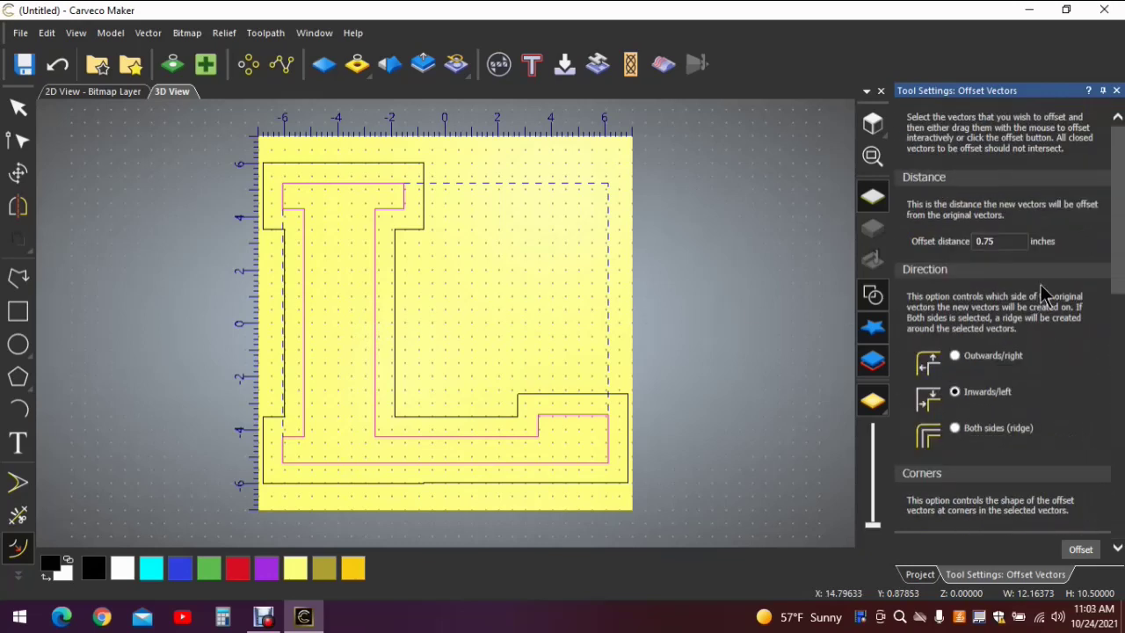
Offset the inner L outline 0.1875 inches Outwards/right.
{"action": "left_click", "coordinate": [998, 241]}
{"action": "key", "text": "BackSpace"}
{"action": "key", "text": "BackSpace"}
{"action": "type", "text": "25"}
{"action": "key", "text": "BackSpace"}
{"action": "key", "text": "BackSpace"}
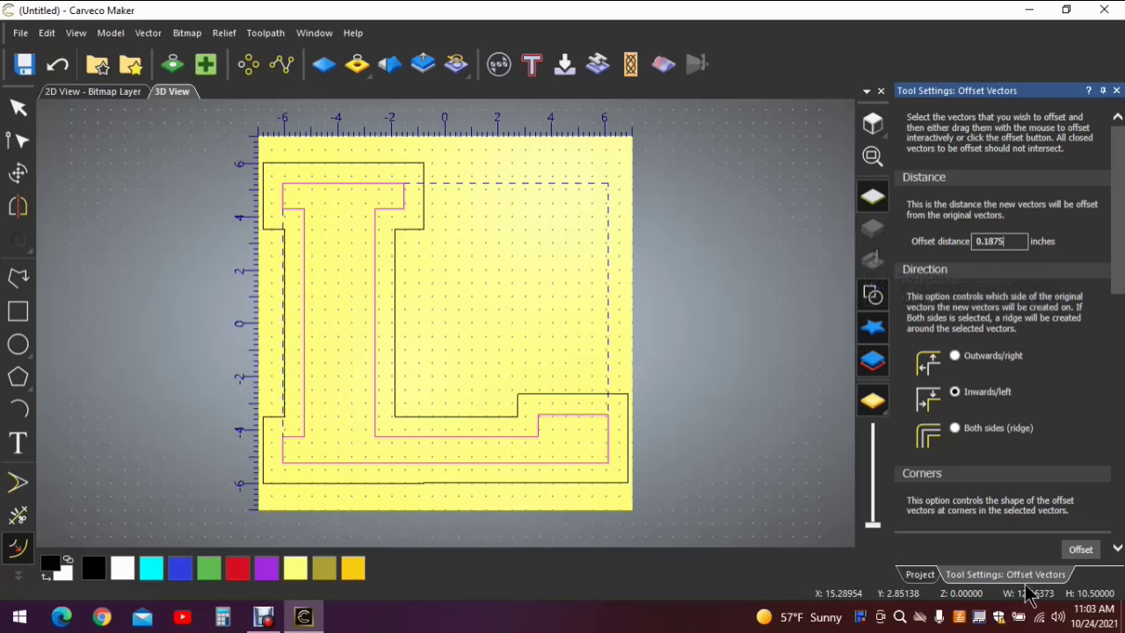
{"action": "left_click", "coordinate": [956, 356]}
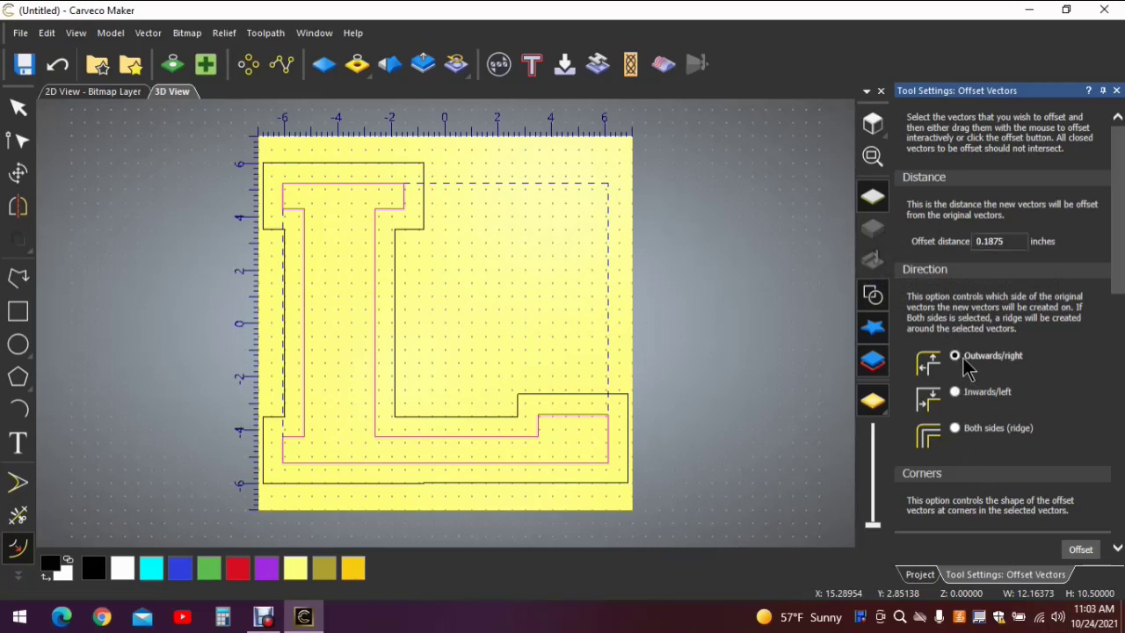
{"action": "scroll", "coordinate": [1042, 406], "scroll_direction": "down", "scroll_amount": 1}
{"action": "scroll", "coordinate": [1042, 406], "scroll_direction": "down", "scroll_amount": 8}
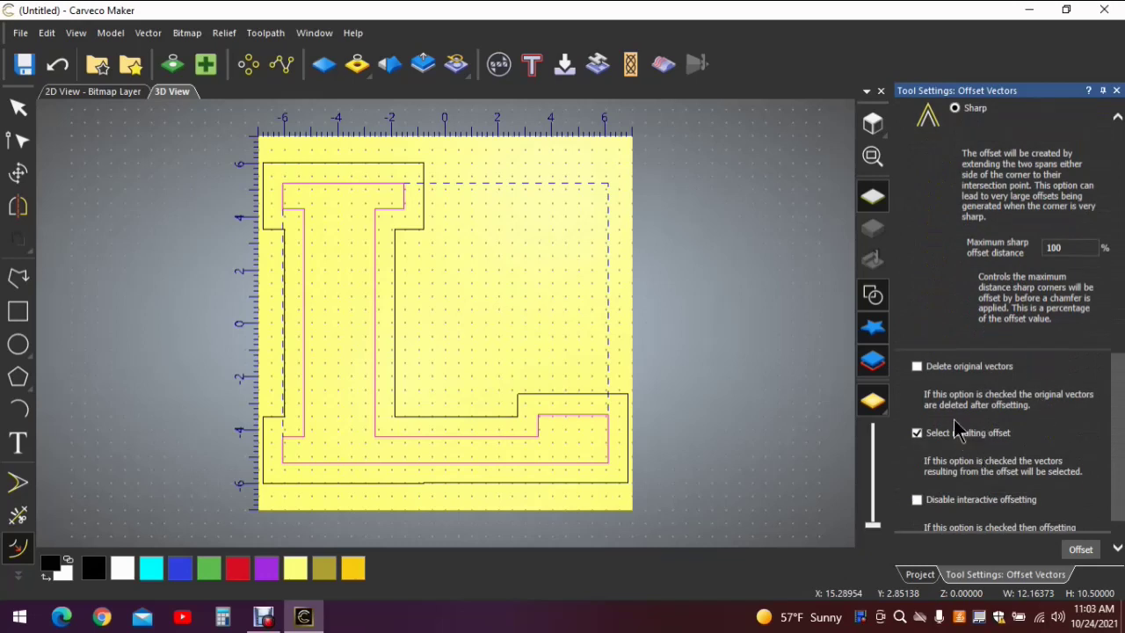
{"action": "left_click", "coordinate": [1080, 552]}
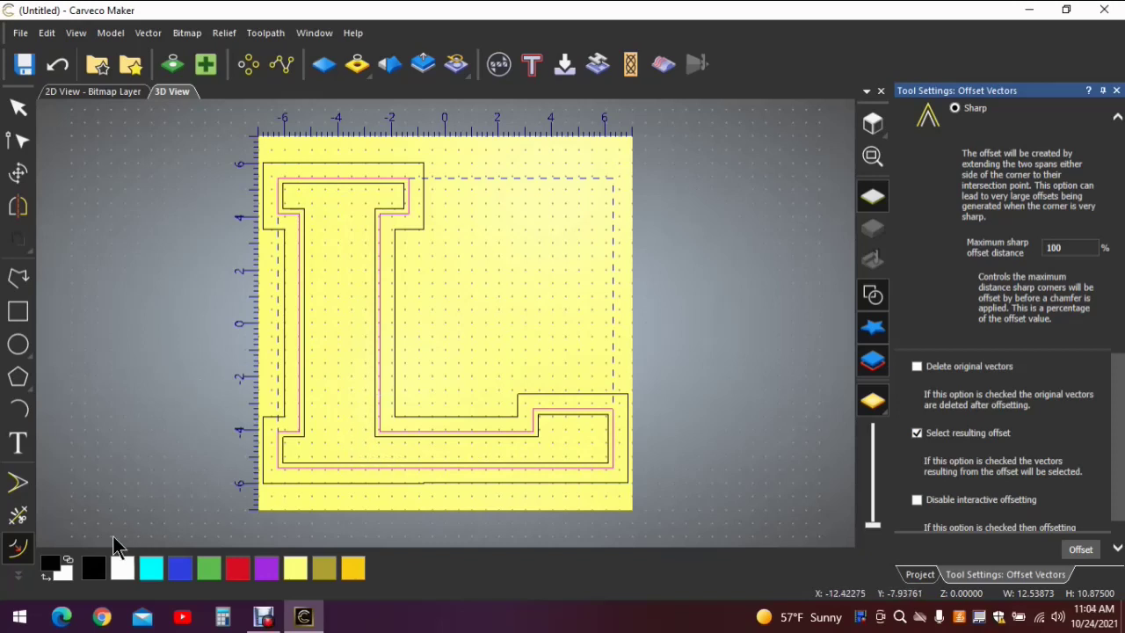
{"action": "left_click", "coordinate": [17, 108]}
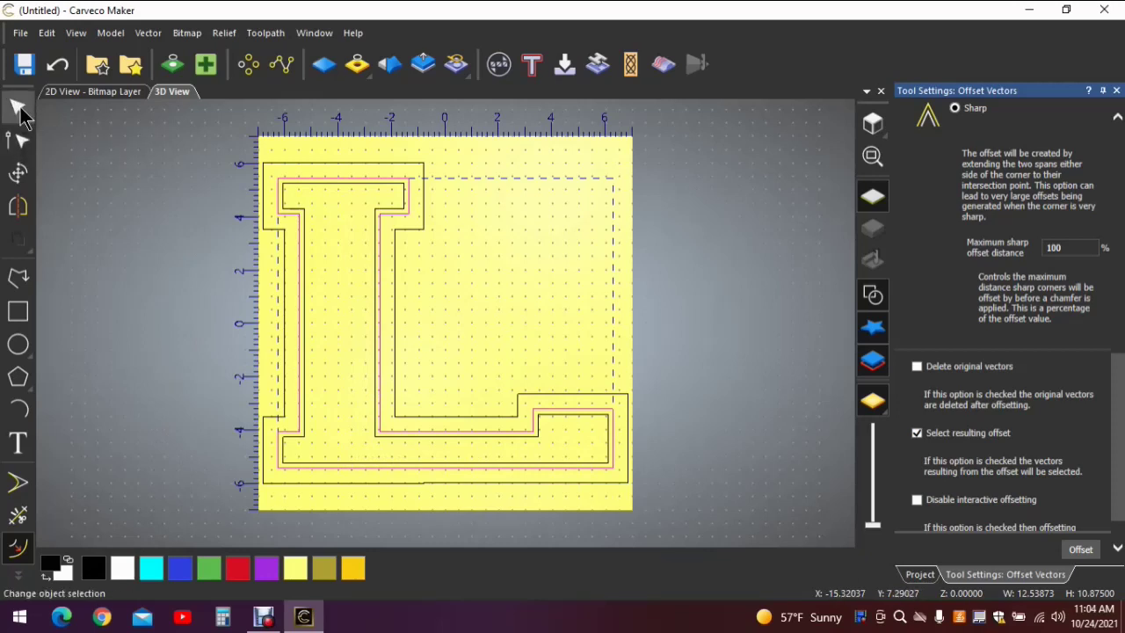
Clear the selection, then select only the innermost L outline.
{"action": "left_click", "coordinate": [764, 286]}
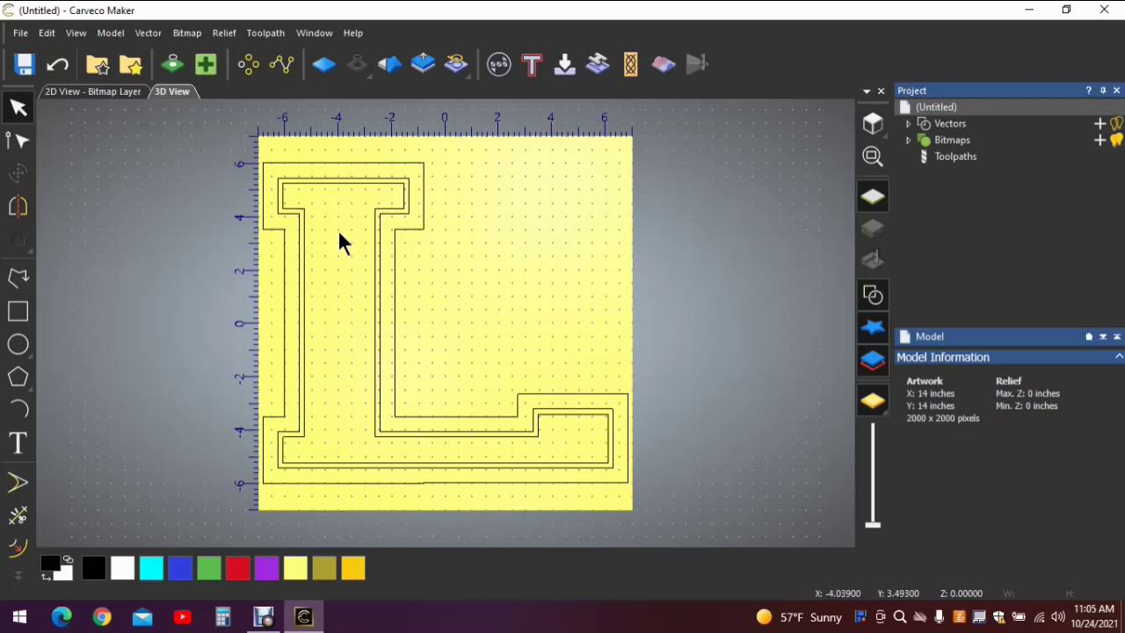
{"action": "left_click", "coordinate": [397, 209]}
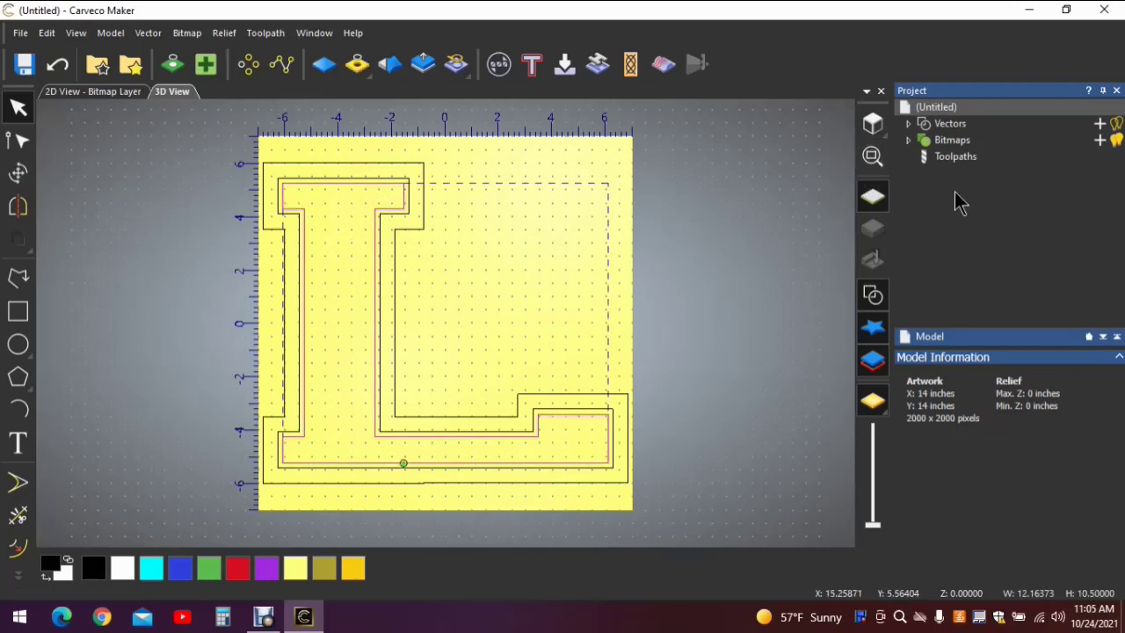
Start an area clearance toolpath with 0.5 in finish depth using the End Mill 1/4 Inch.
{"action": "left_click", "coordinate": [959, 164]}
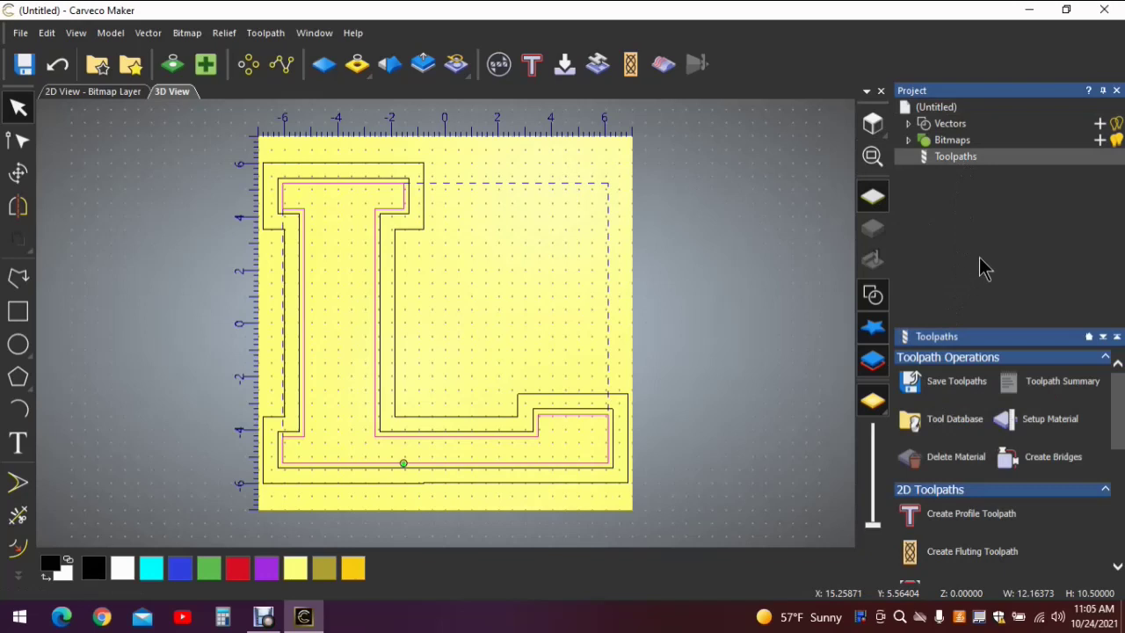
{"action": "scroll", "coordinate": [956, 431], "scroll_direction": "down", "scroll_amount": 3}
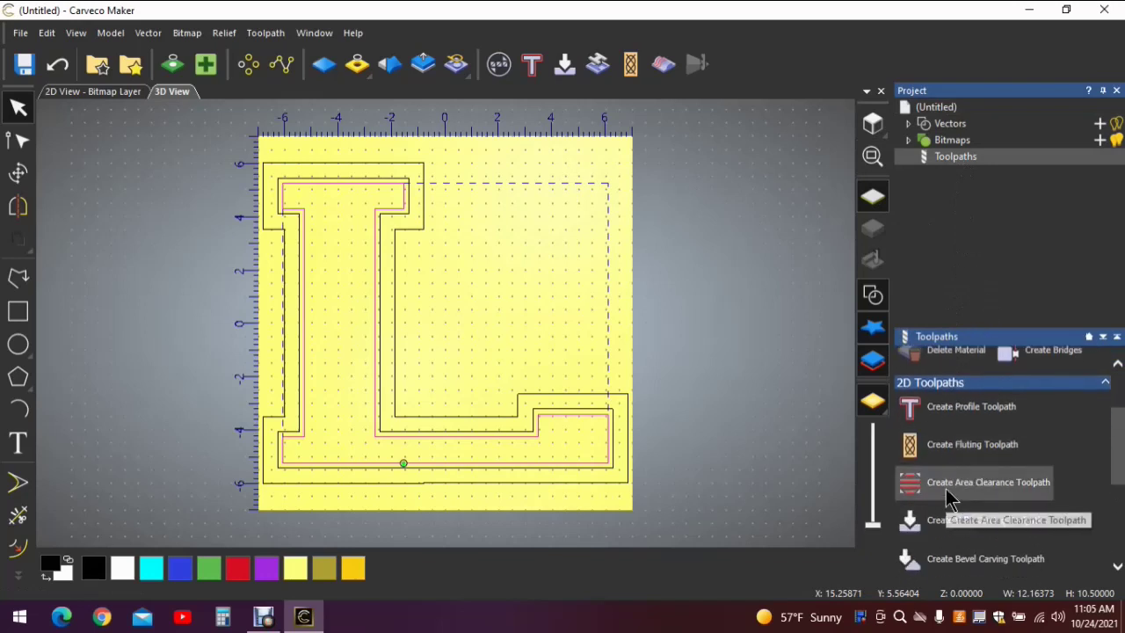
{"action": "left_click", "coordinate": [954, 486]}
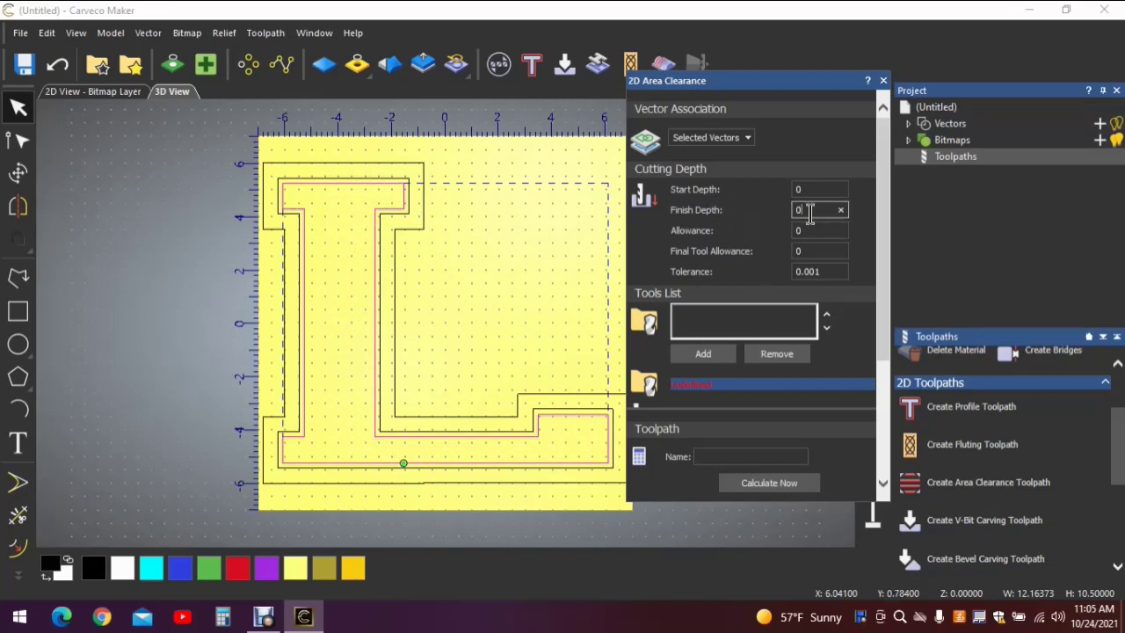
{"action": "type", "text": "5"}
{"action": "scroll", "coordinate": [799, 256], "scroll_direction": "down", "scroll_amount": 1}
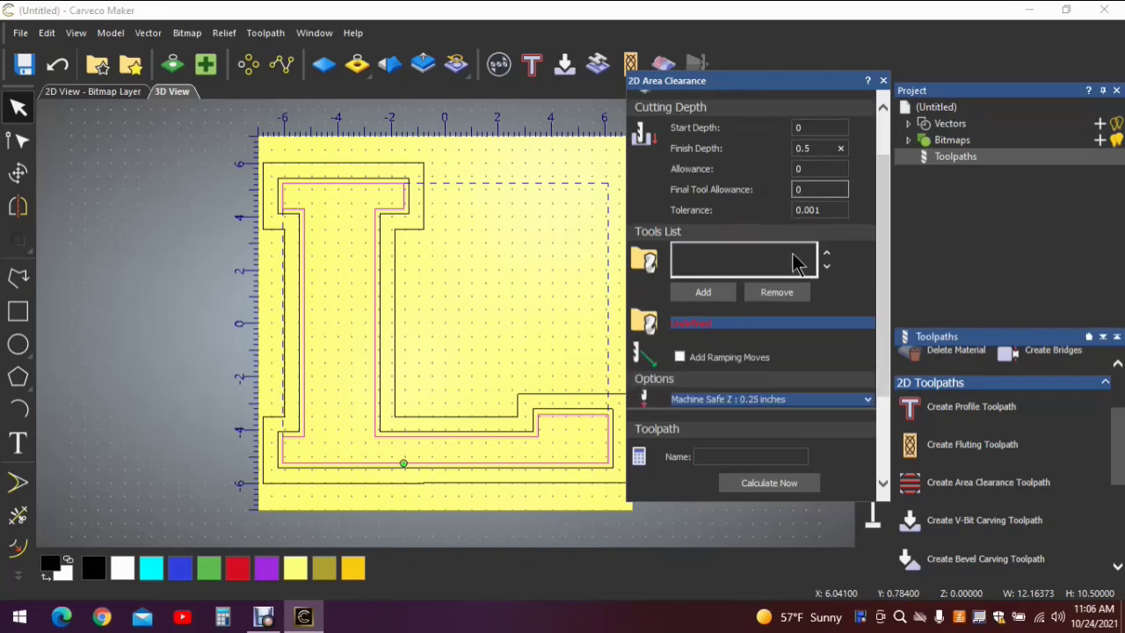
{"action": "left_click", "coordinate": [700, 293]}
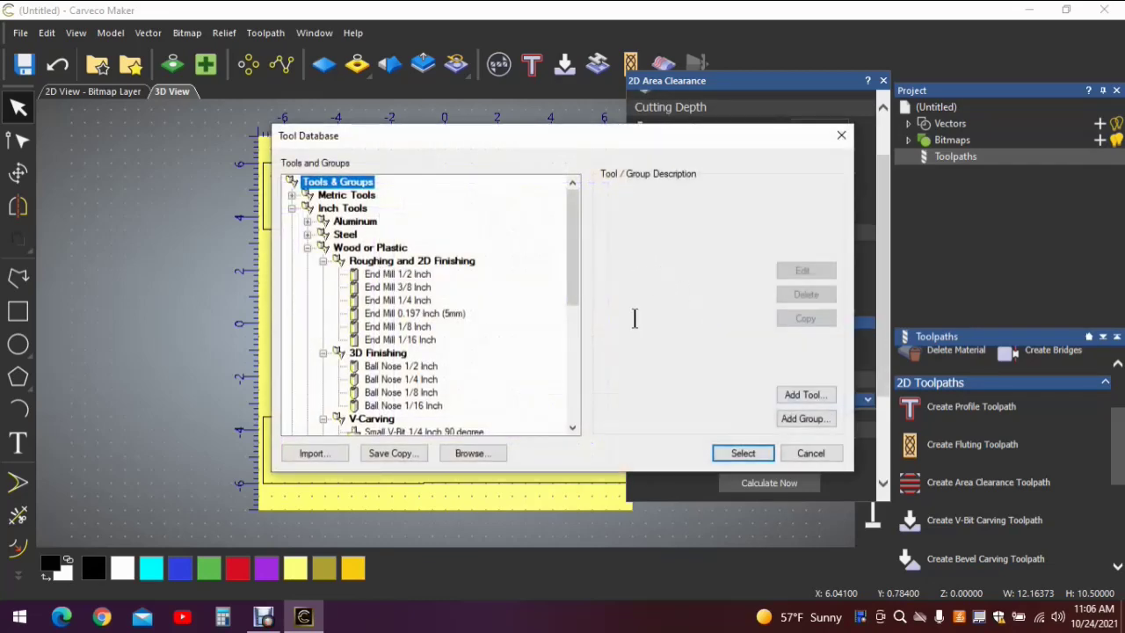
{"action": "left_click", "coordinate": [409, 300]}
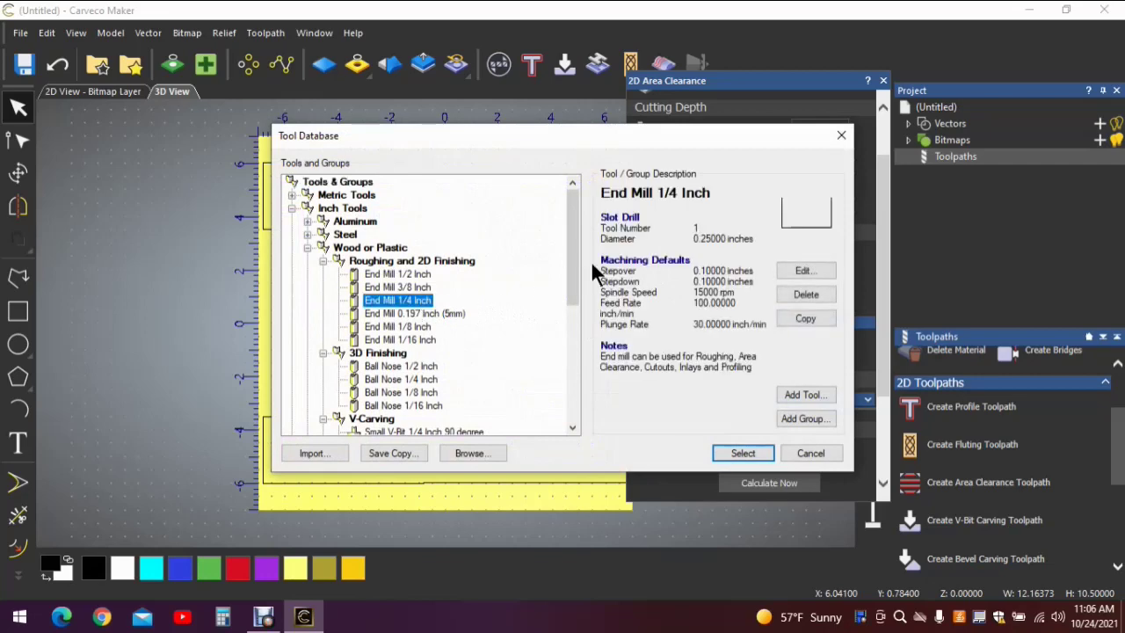
{"action": "left_click", "coordinate": [744, 452]}
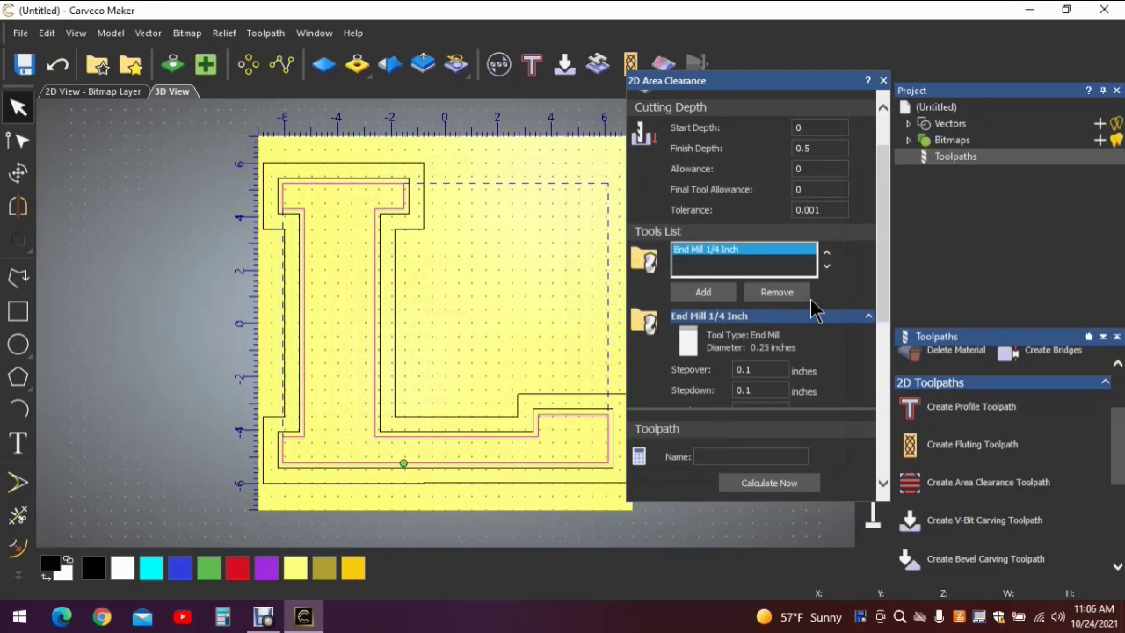
Set tool number 1 and the Offset clearance strategy for the area clearance.
{"action": "scroll", "coordinate": [817, 312], "scroll_direction": "down", "scroll_amount": 2}
{"action": "scroll", "coordinate": [818, 304], "scroll_direction": "down", "scroll_amount": 2}
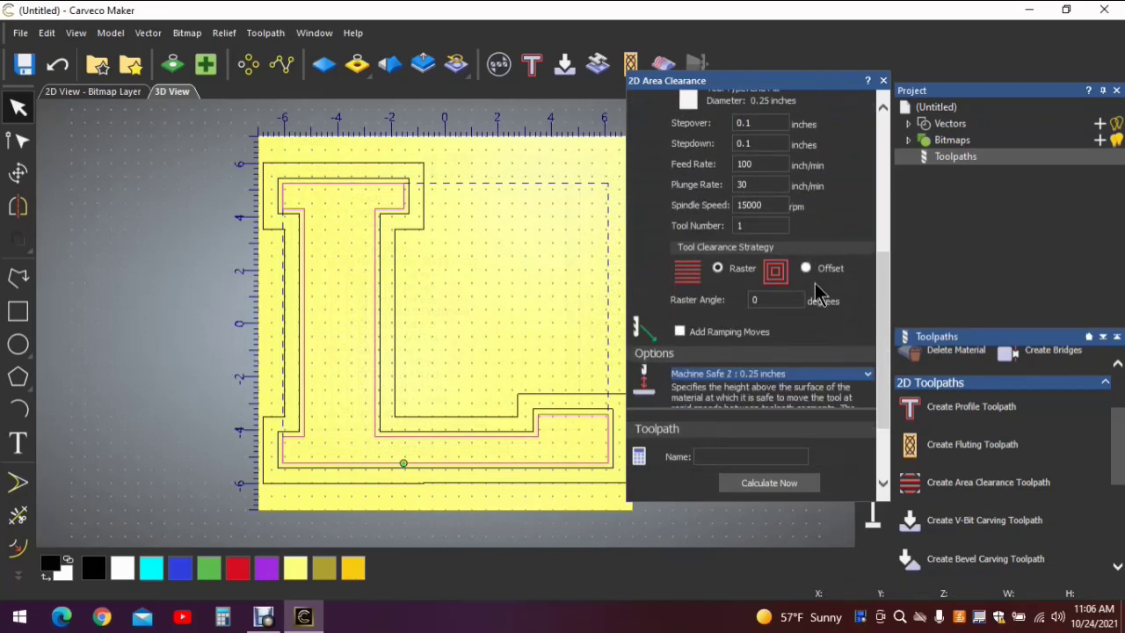
{"action": "left_click", "coordinate": [741, 225]}
{"action": "type", "text": "1"}
{"action": "left_click", "coordinate": [807, 269]}
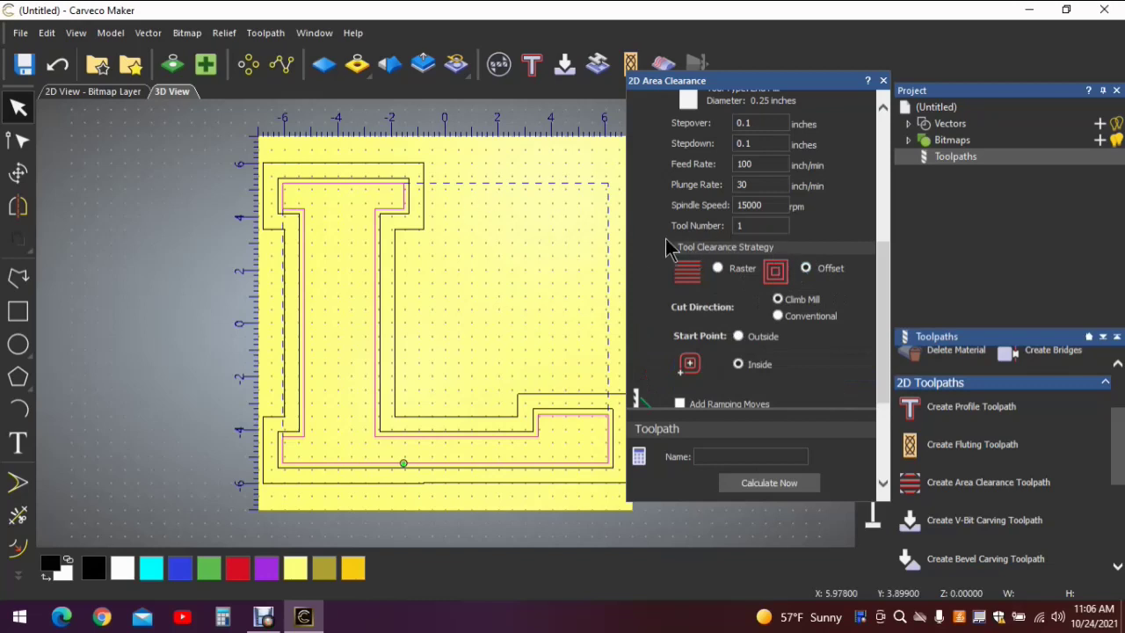
{"action": "scroll", "coordinate": [746, 313], "scroll_direction": "down", "scroll_amount": 4}
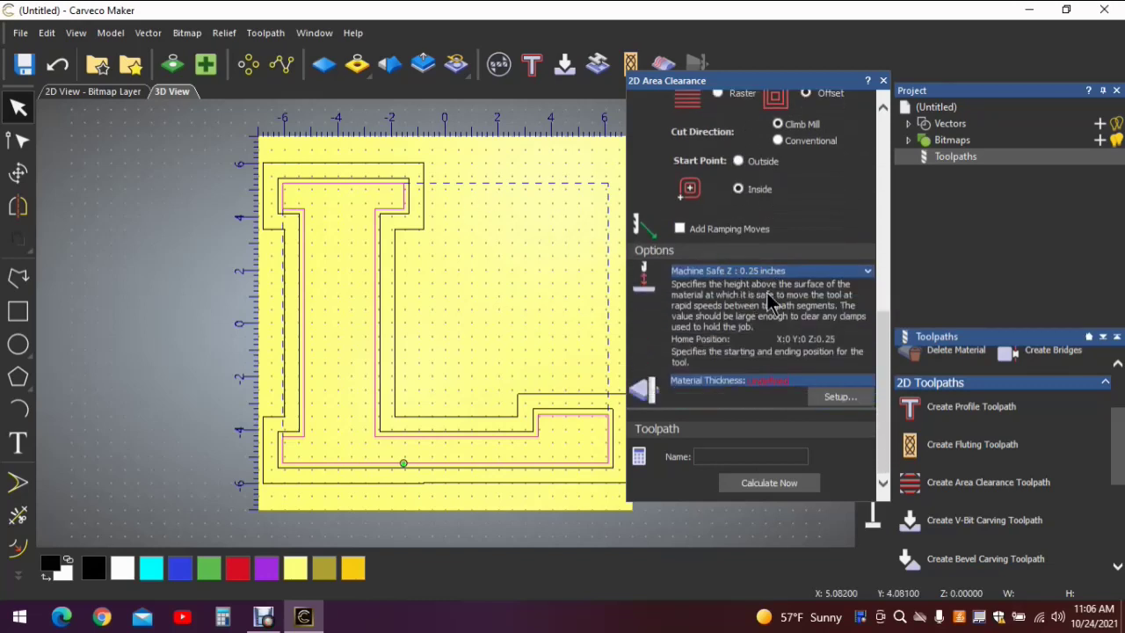
{"action": "left_click", "coordinate": [838, 398]}
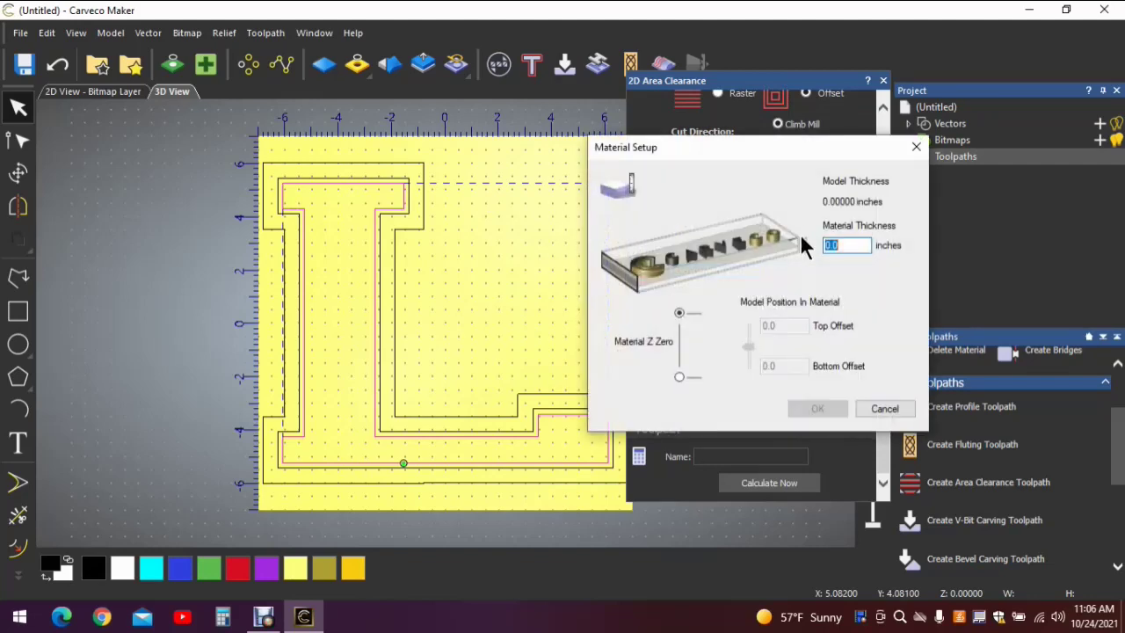
Set material thickness to 0.75 inches and name the toolpath BOTTOM POCKET.
{"action": "type", "text": ".75"}
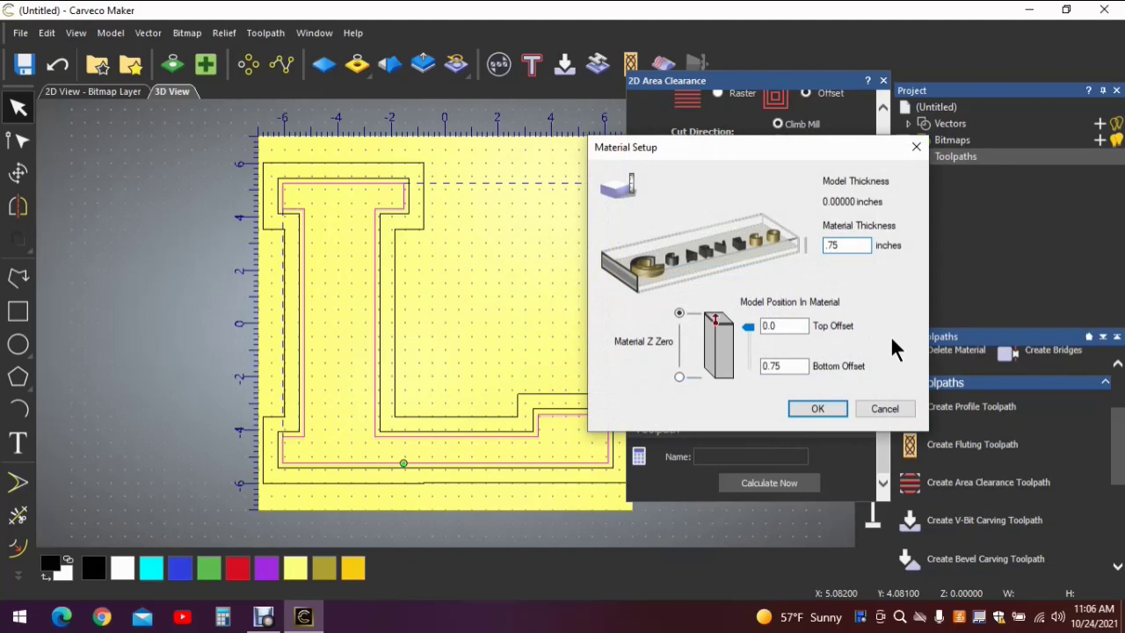
{"action": "left_click", "coordinate": [817, 410]}
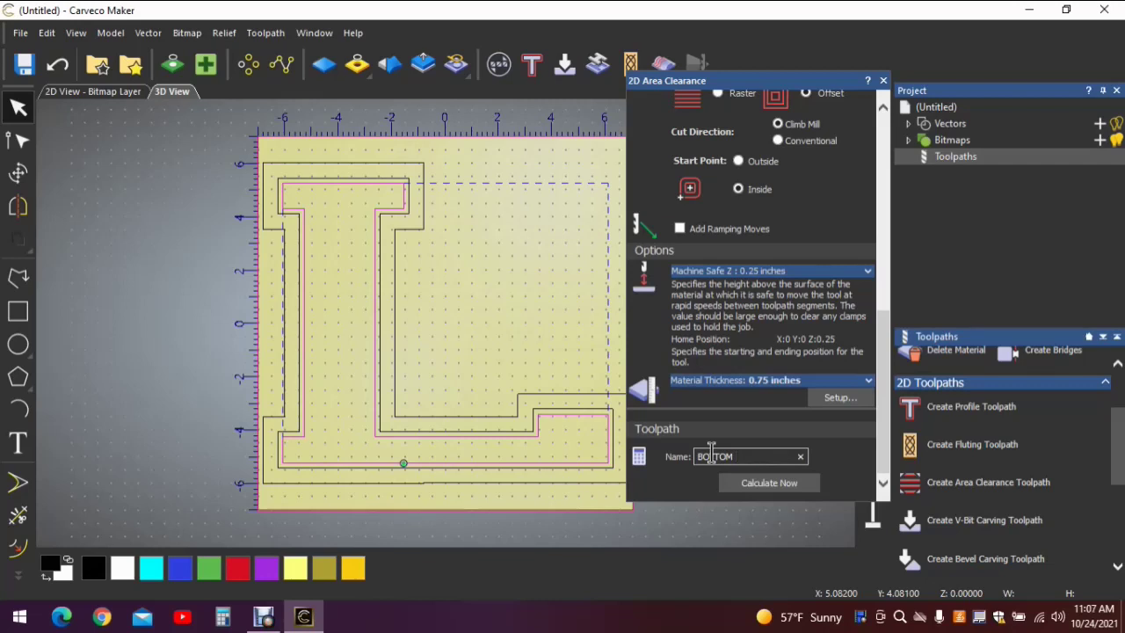
{"action": "type", "text": "POCKET"}
Calculate BOTTOM POCKET, preview then hide it in the Toolpaths list, and deselect the L vectors.
{"action": "left_click", "coordinate": [766, 483]}
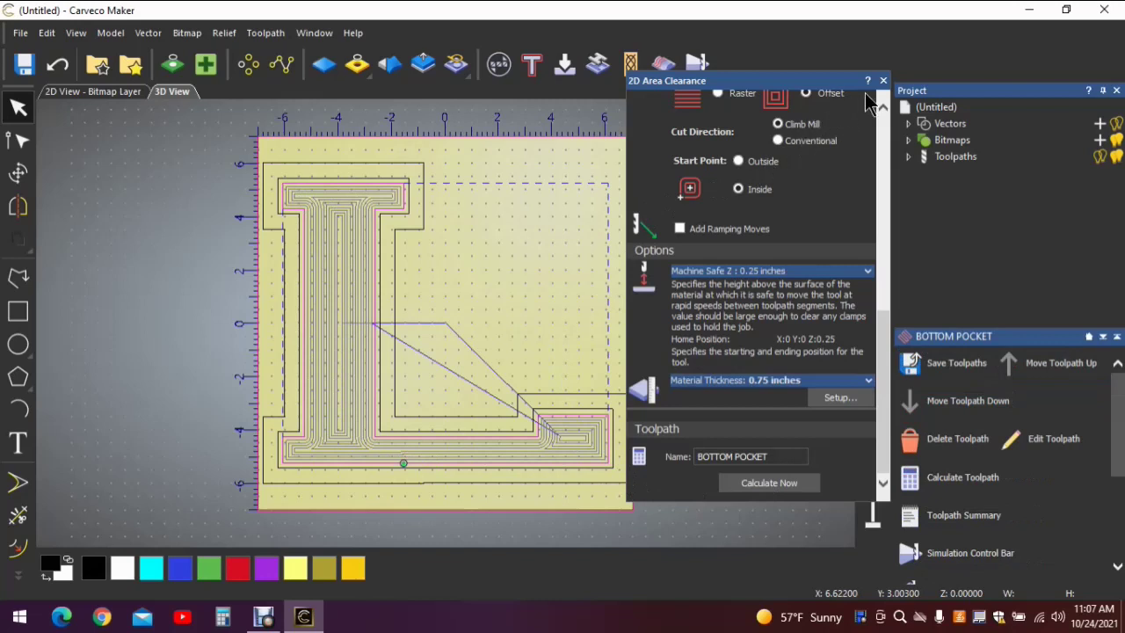
{"action": "left_click", "coordinate": [884, 81]}
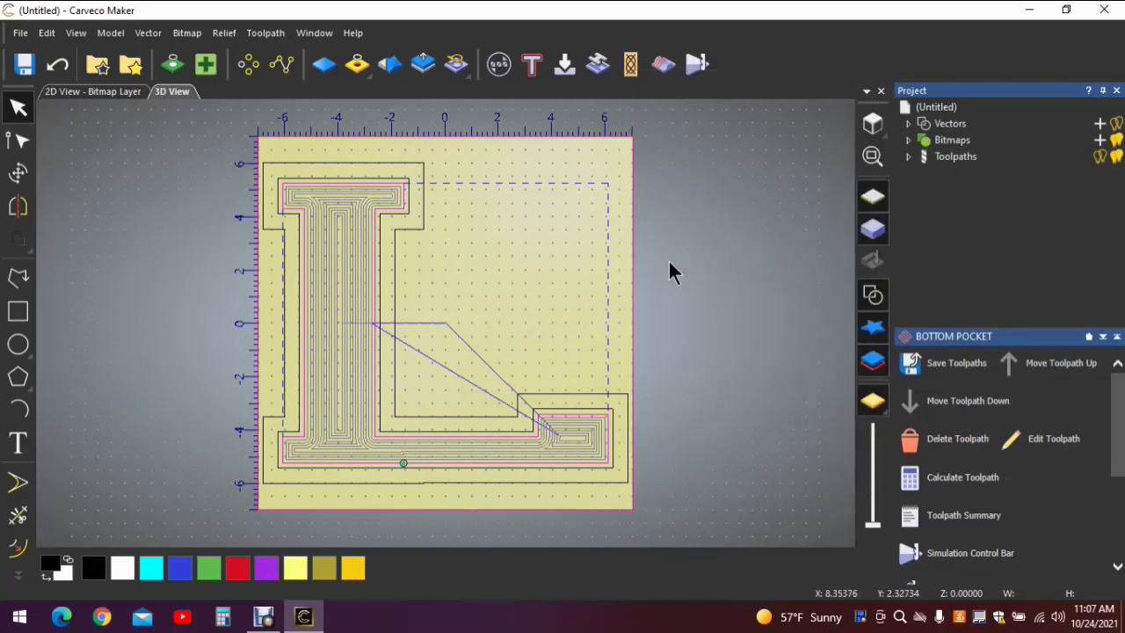
{"action": "left_click", "coordinate": [21, 111]}
{"action": "double_click", "coordinate": [955, 156]}
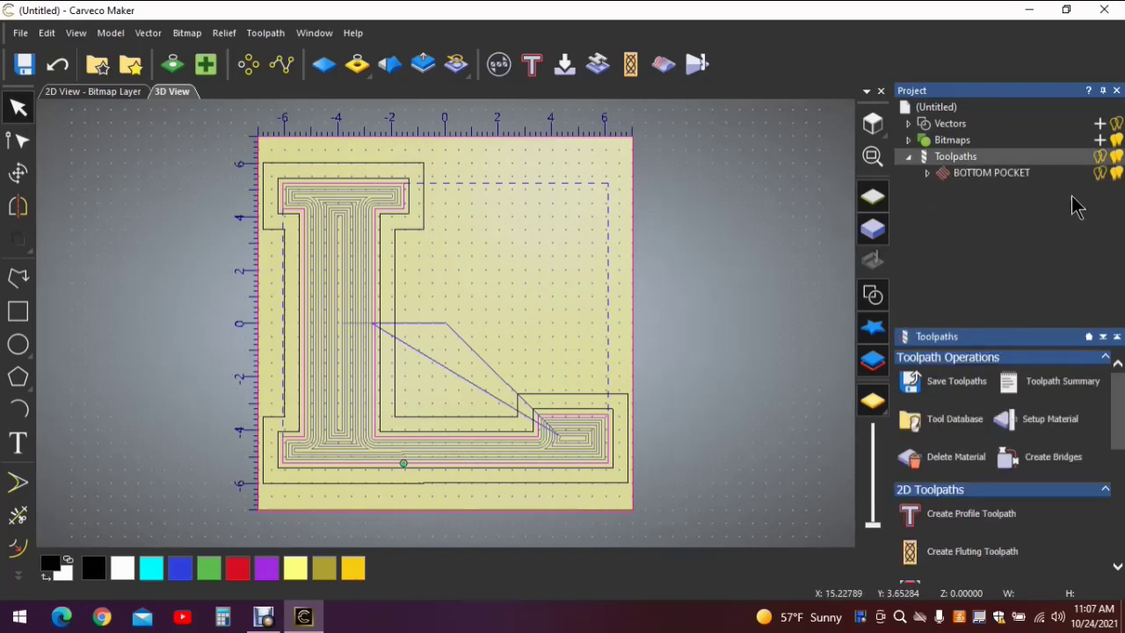
{"action": "left_click", "coordinate": [1103, 172]}
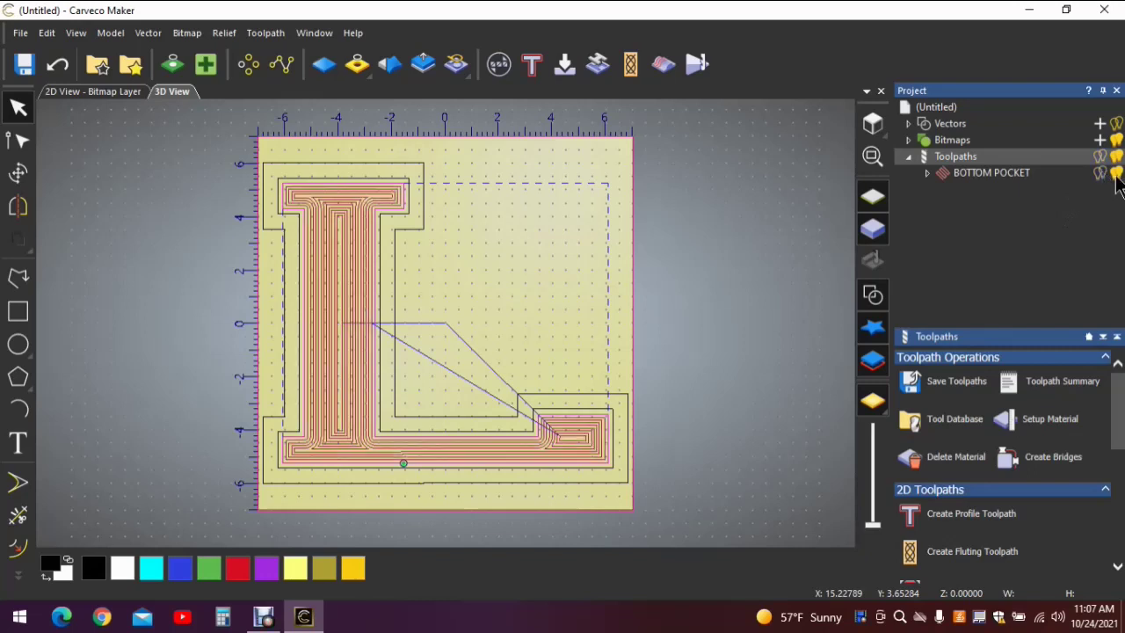
{"action": "left_click", "coordinate": [1116, 174]}
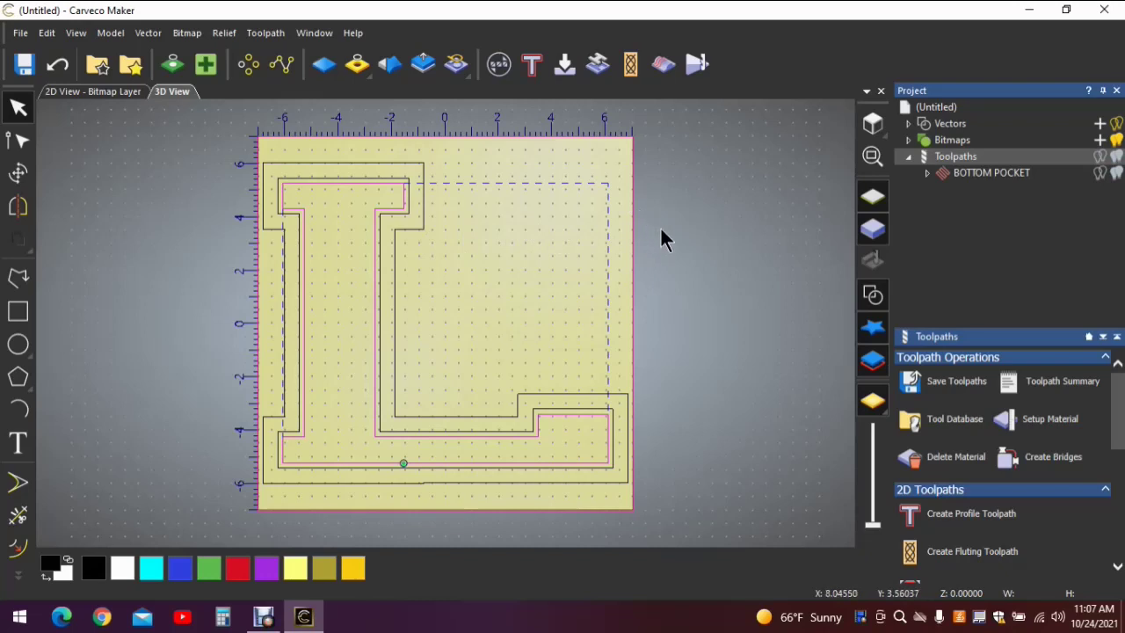
{"action": "left_click", "coordinate": [525, 176]}
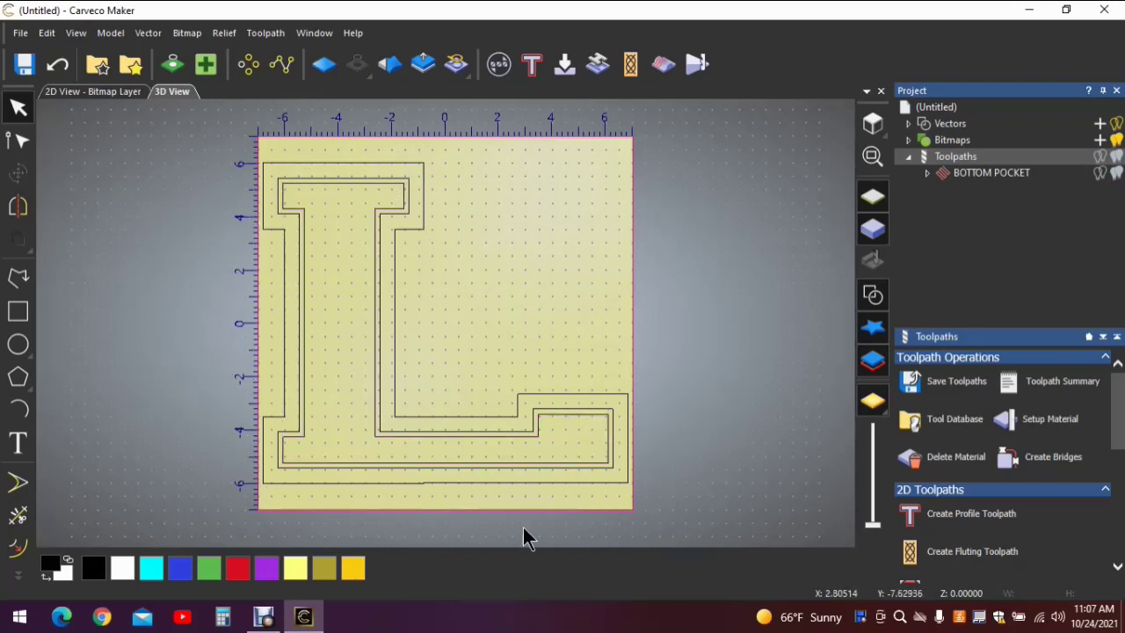
Start a profile toolpath on the outer L outline with 0.75 in finish depth and End Mill 1/4 Inch.
{"action": "left_click", "coordinate": [586, 482]}
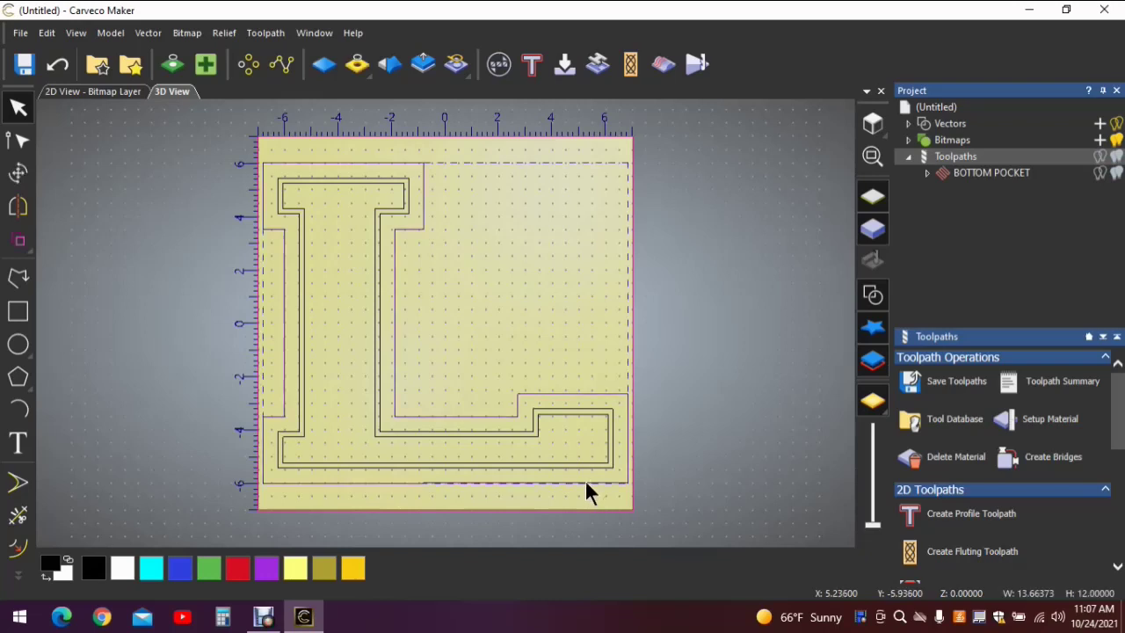
{"action": "left_click", "coordinate": [532, 67]}
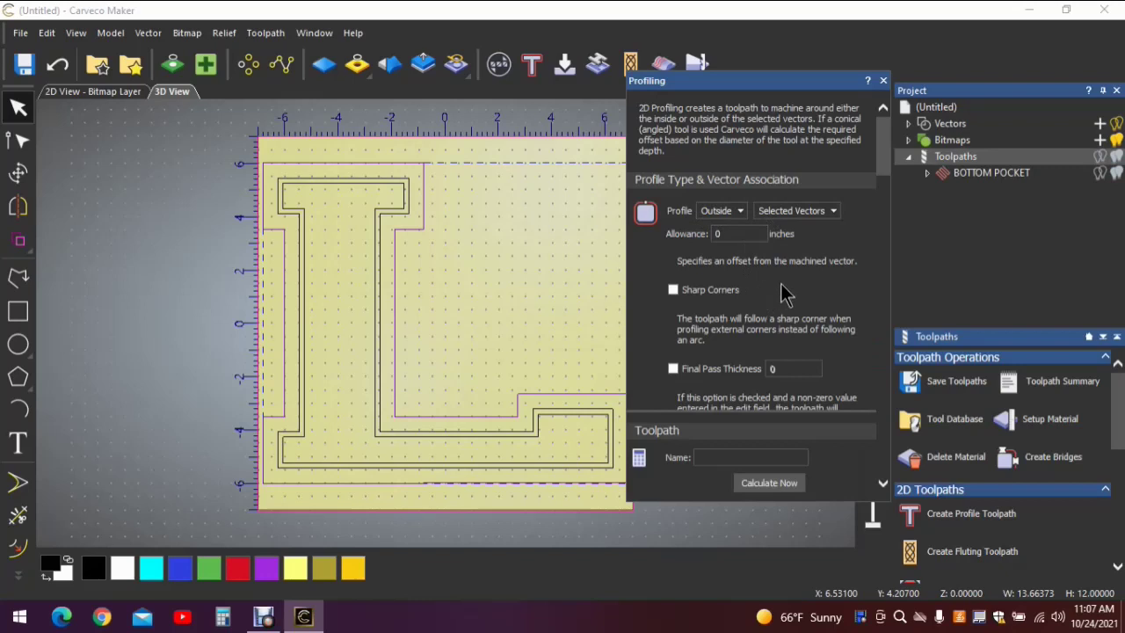
{"action": "scroll", "coordinate": [788, 294], "scroll_direction": "down", "scroll_amount": 2}
{"action": "scroll", "coordinate": [789, 295], "scroll_direction": "down", "scroll_amount": 5}
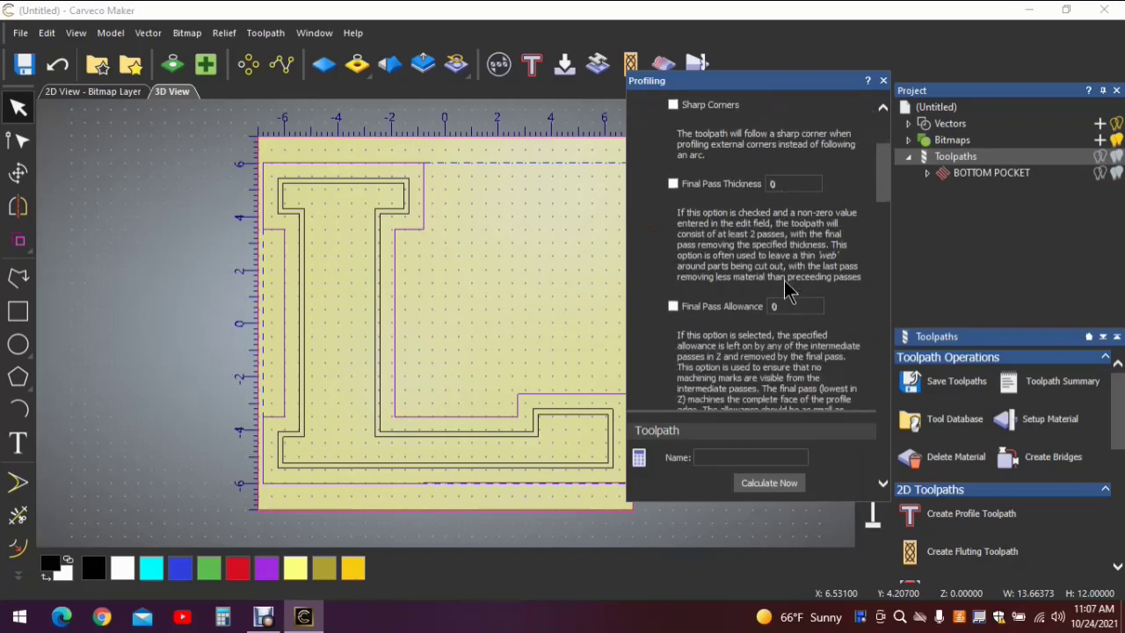
{"action": "scroll", "coordinate": [785, 284], "scroll_direction": "down", "scroll_amount": 1}
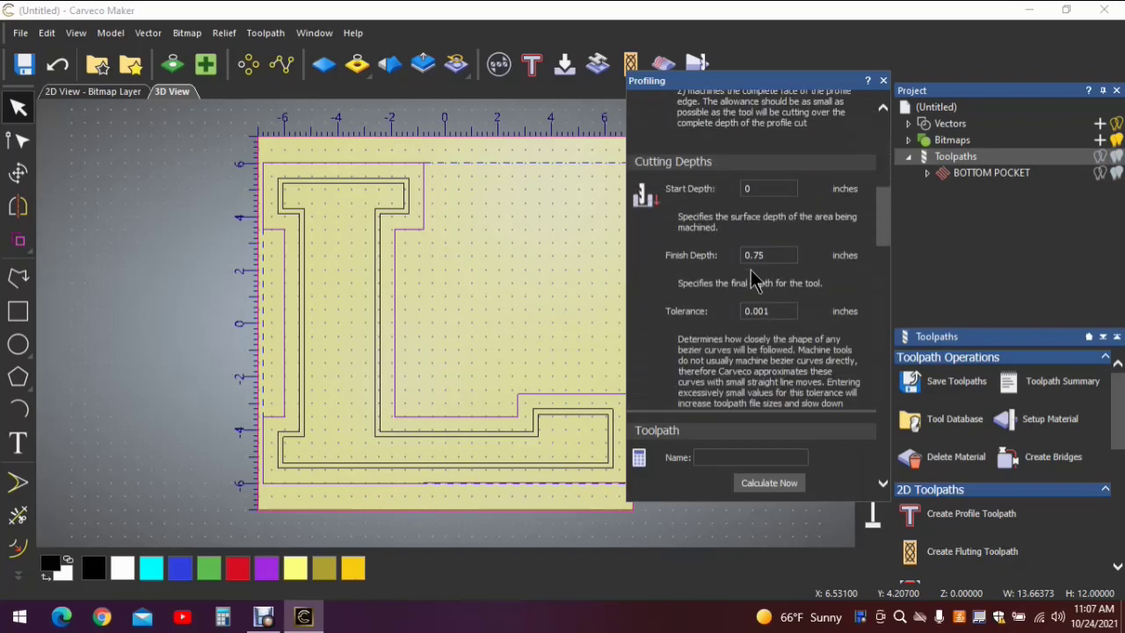
{"action": "left_click", "coordinate": [754, 255]}
{"action": "scroll", "coordinate": [748, 292], "scroll_direction": "down", "scroll_amount": 3}
{"action": "left_click", "coordinate": [867, 233]}
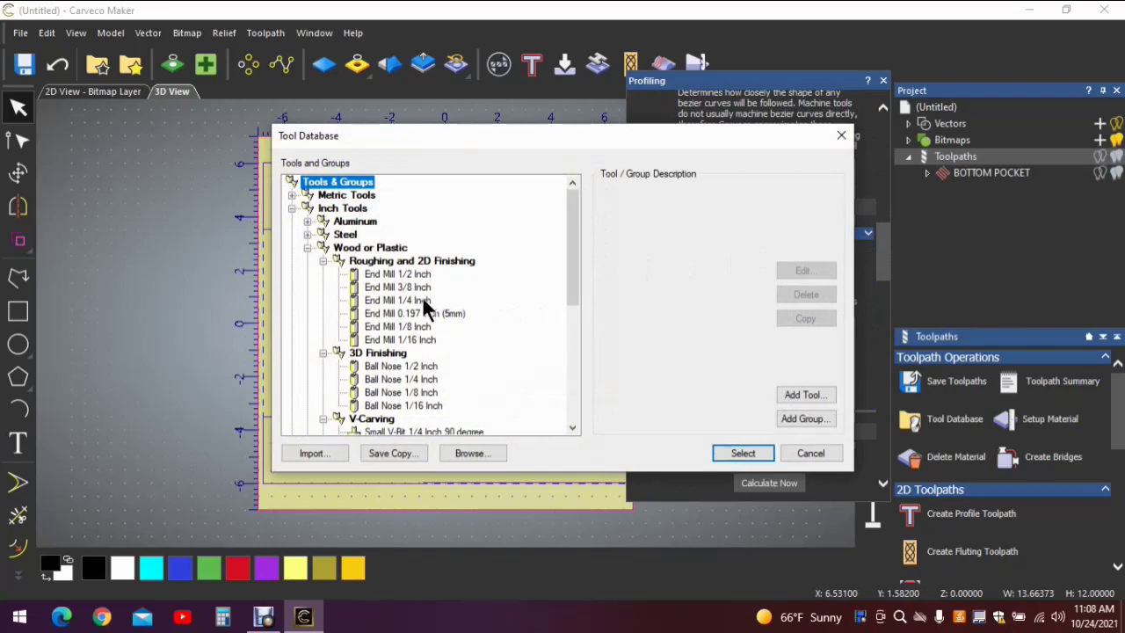
{"action": "left_click", "coordinate": [397, 299]}
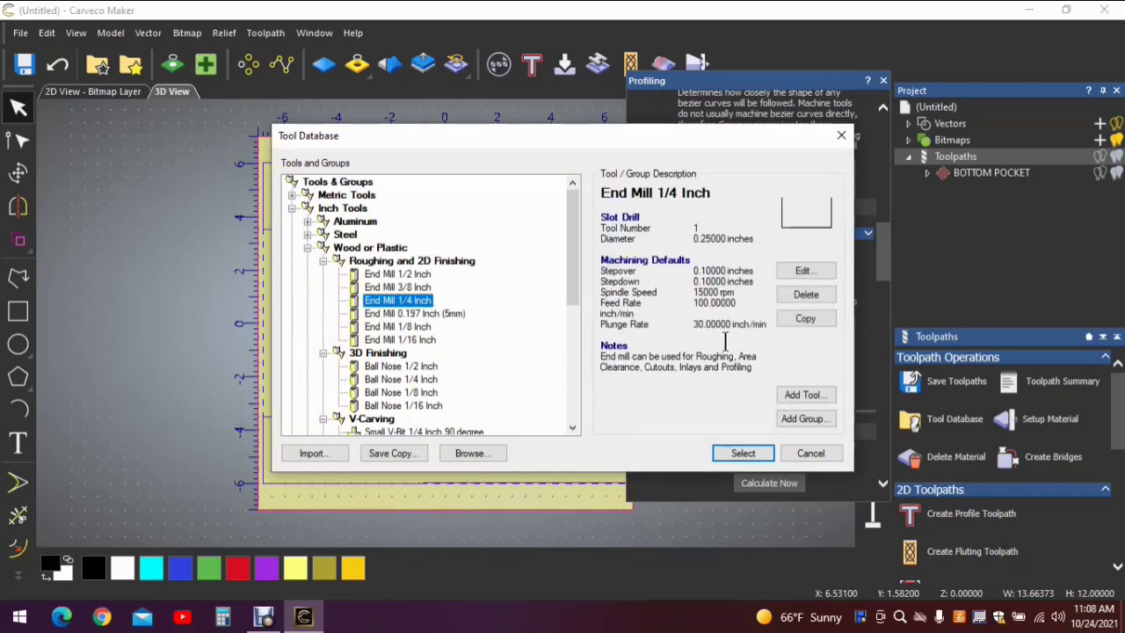
{"action": "left_click", "coordinate": [744, 453]}
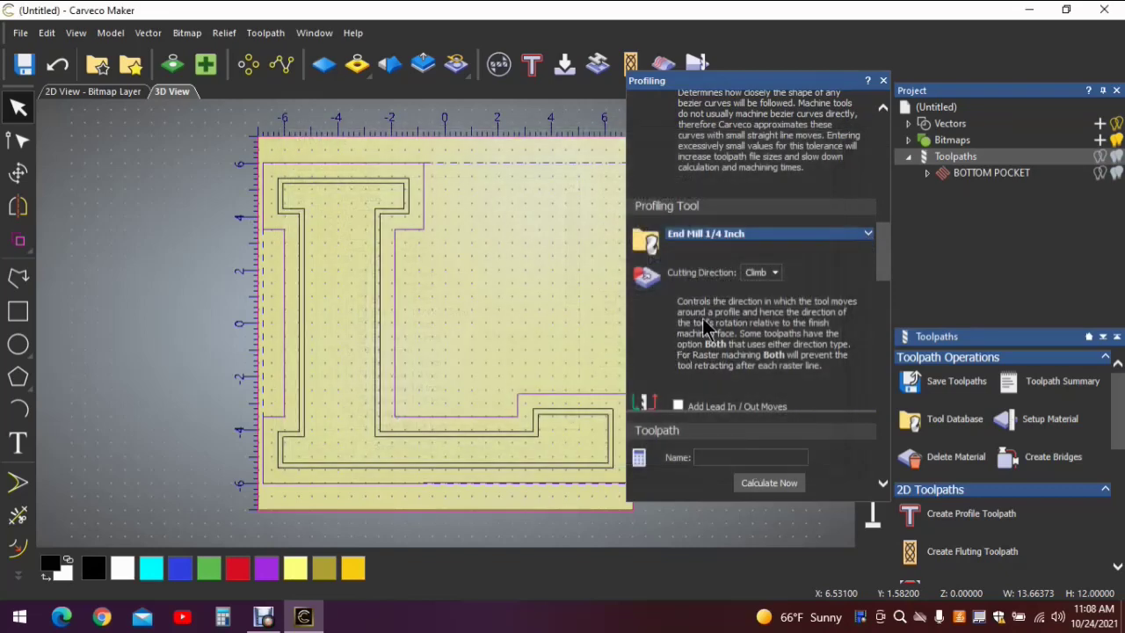
Add a constant four 2D bridges, 0.5 in long and 0.25 in thick, to the outer L profile.
{"action": "scroll", "coordinate": [752, 309], "scroll_direction": "down", "scroll_amount": 10}
{"action": "scroll", "coordinate": [754, 312], "scroll_direction": "down", "scroll_amount": 10}
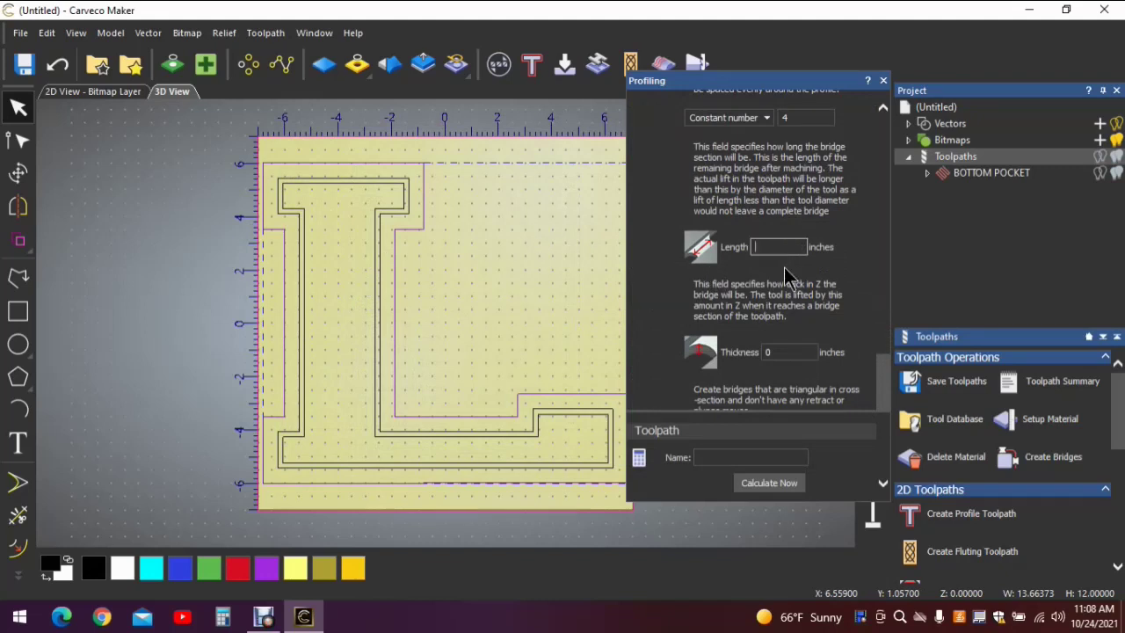
{"action": "left_click", "coordinate": [777, 352]}
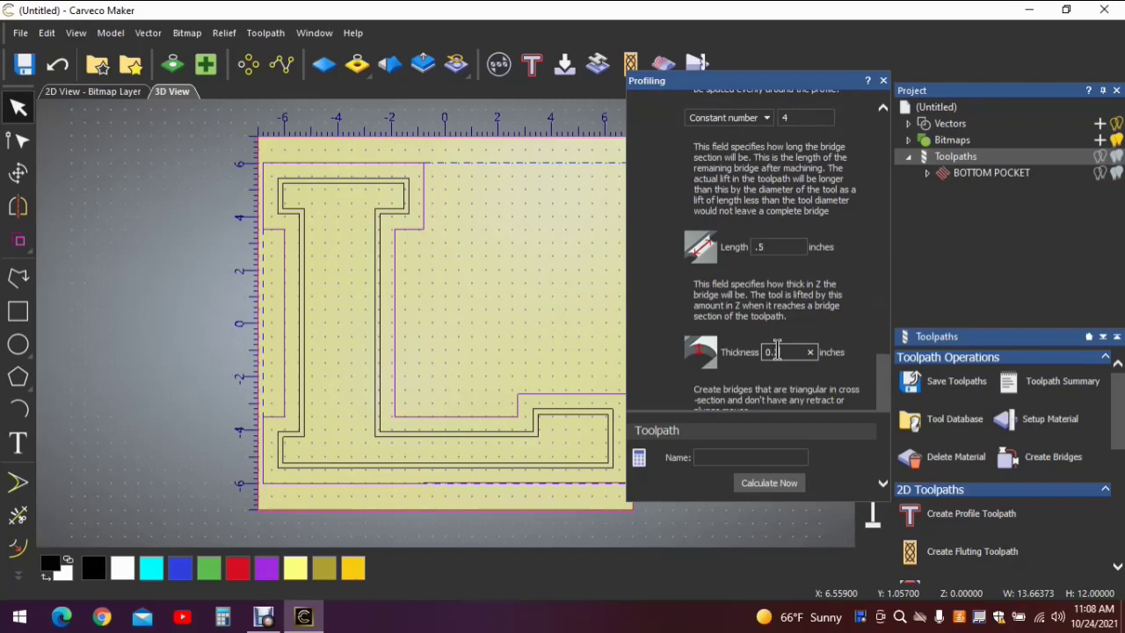
{"action": "scroll", "coordinate": [777, 352], "scroll_direction": "down", "scroll_amount": 2}
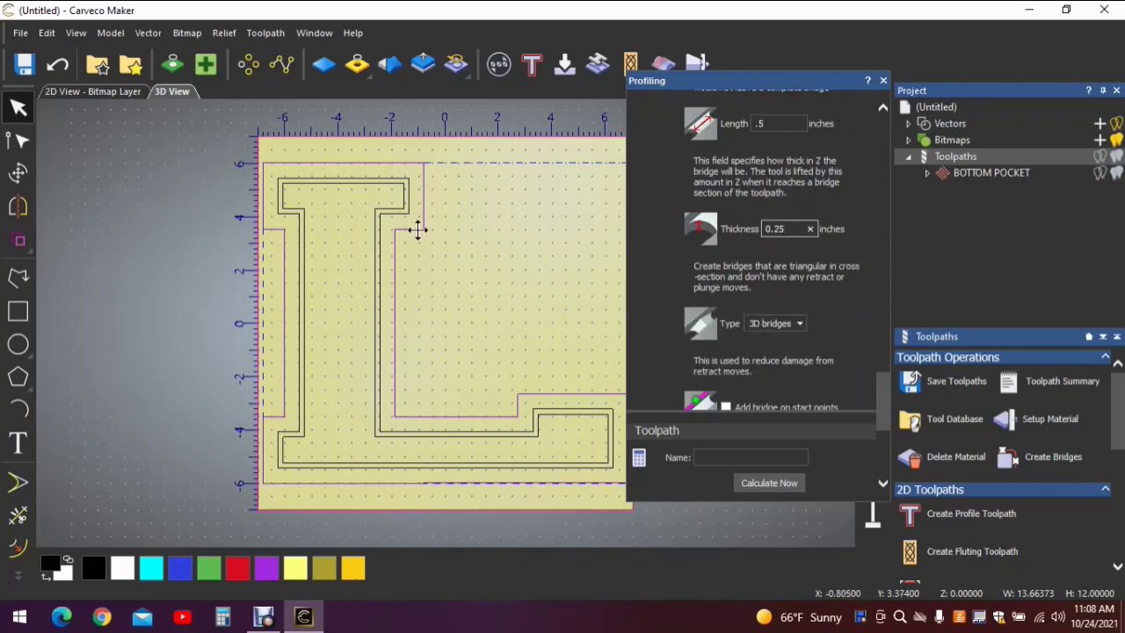
{"action": "left_click", "coordinate": [801, 325]}
{"action": "left_click", "coordinate": [768, 342]}
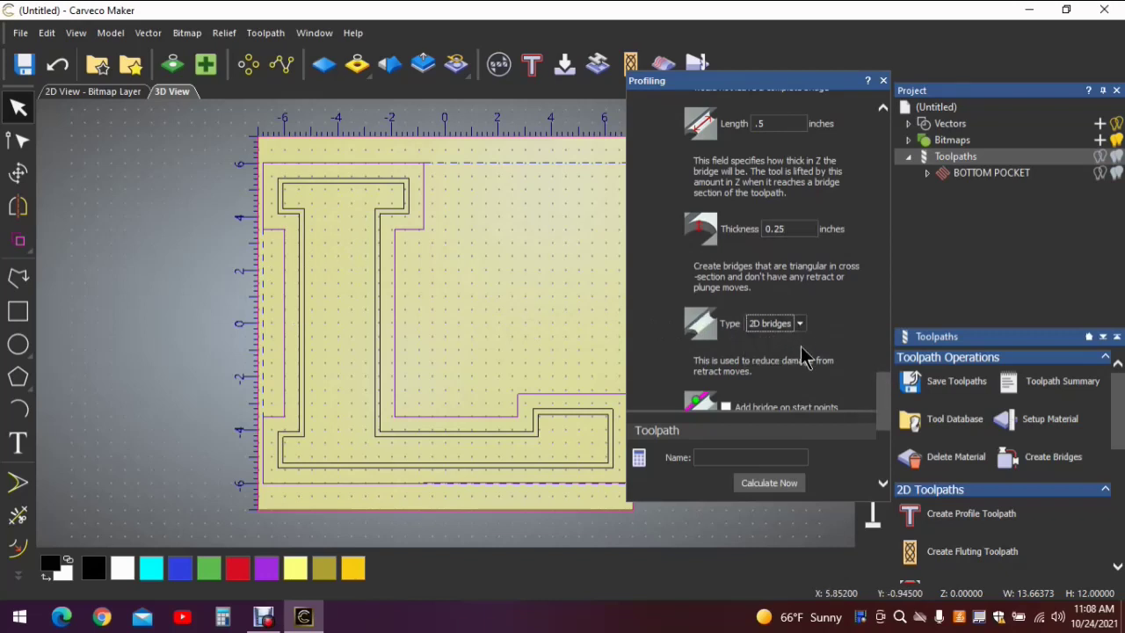
{"action": "scroll", "coordinate": [844, 378], "scroll_direction": "down", "scroll_amount": 3}
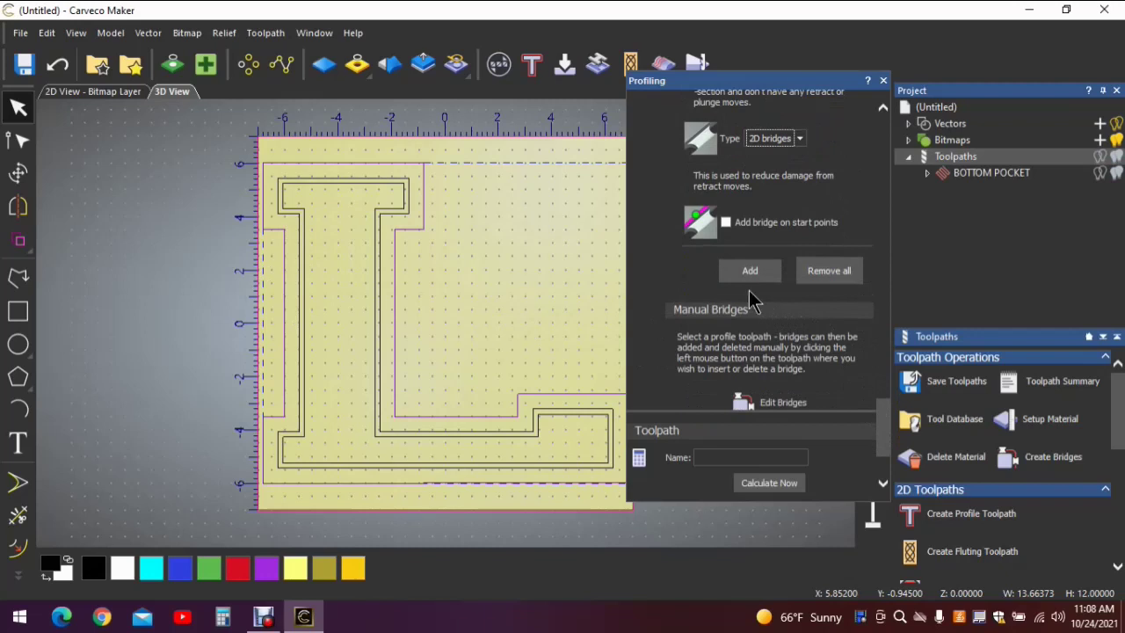
{"action": "left_click", "coordinate": [752, 276]}
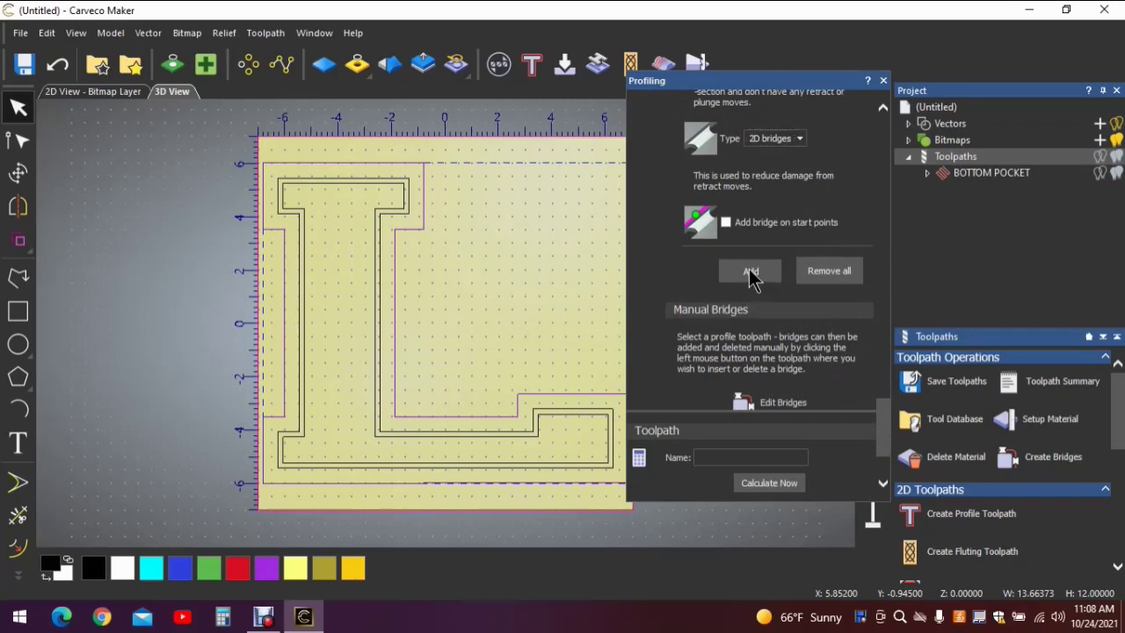
{"action": "scroll", "coordinate": [752, 282], "scroll_direction": "up", "scroll_amount": 10}
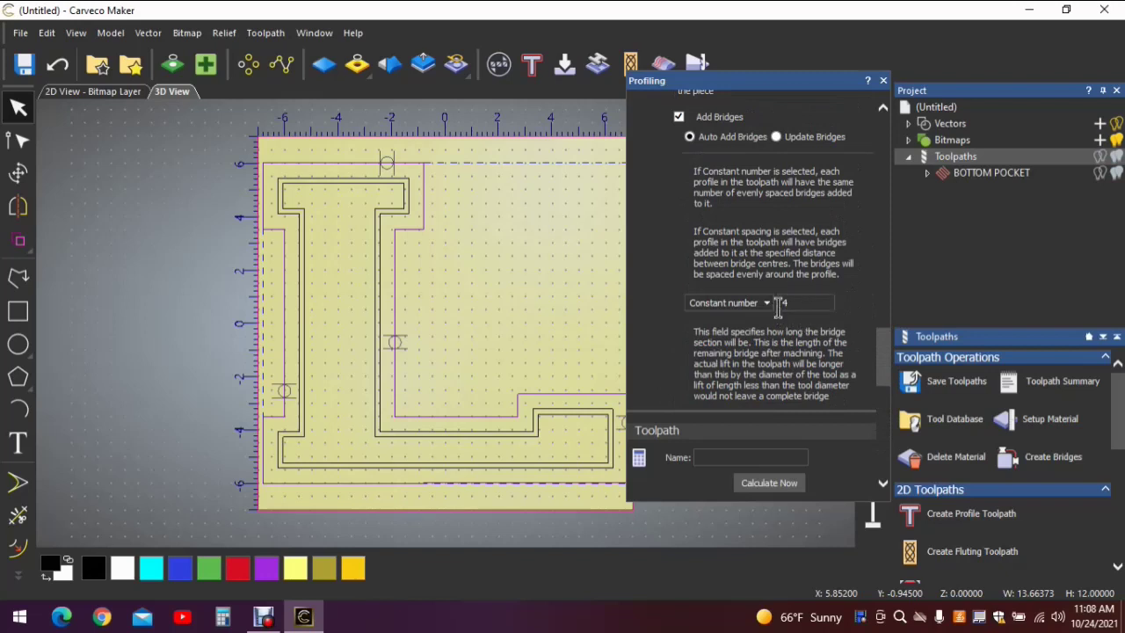
{"action": "left_click", "coordinate": [763, 302]}
{"action": "scroll", "coordinate": [808, 321], "scroll_direction": "down", "scroll_amount": 10}
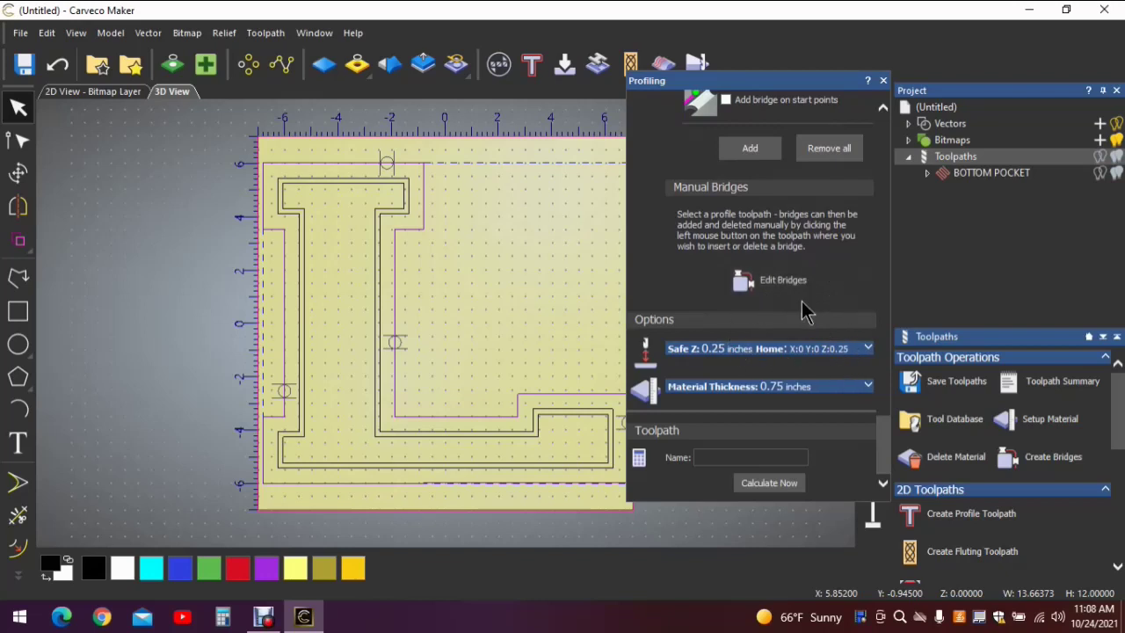
Calculate the outer L profile as toolpath LETTER CUT OUT and close the Profiling settings.
{"action": "left_click", "coordinate": [721, 456]}
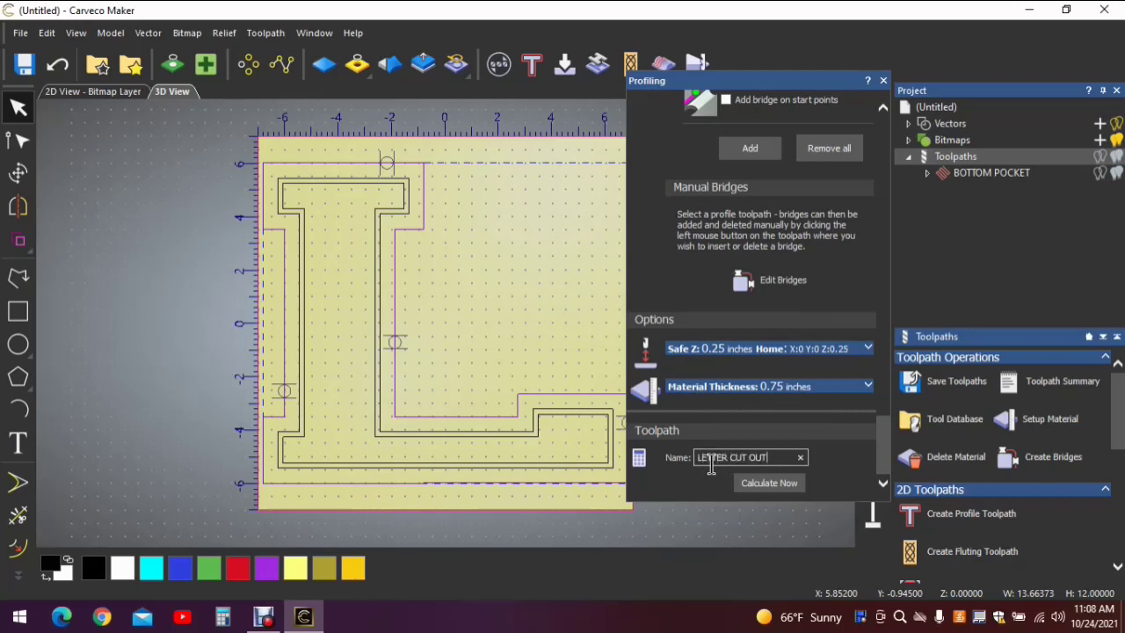
{"action": "left_click", "coordinate": [759, 487]}
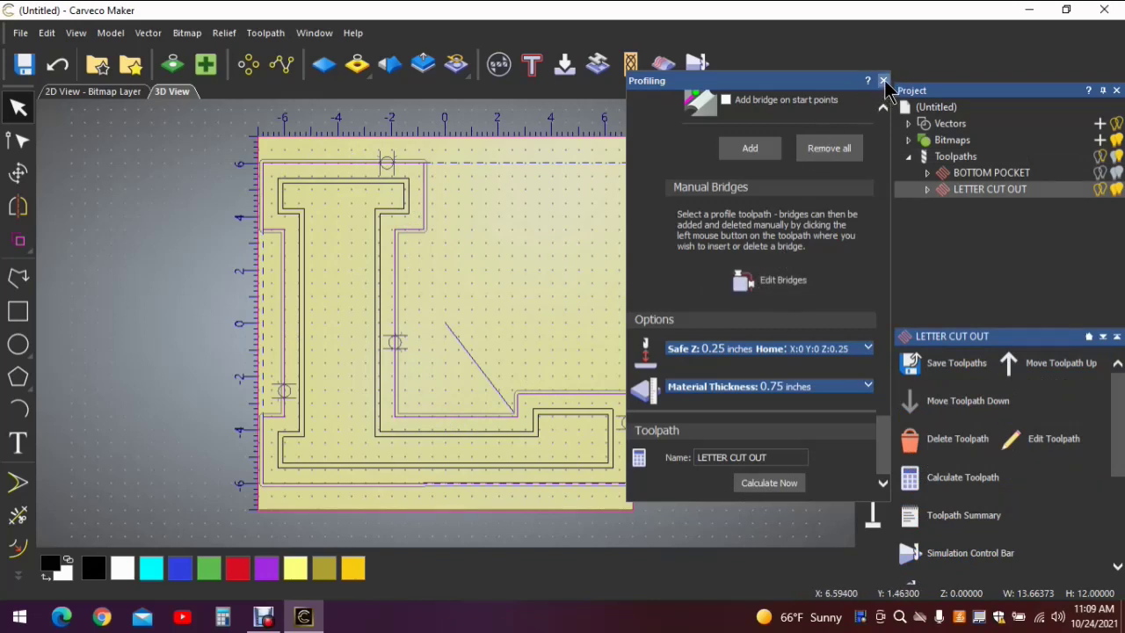
{"action": "left_click", "coordinate": [884, 81]}
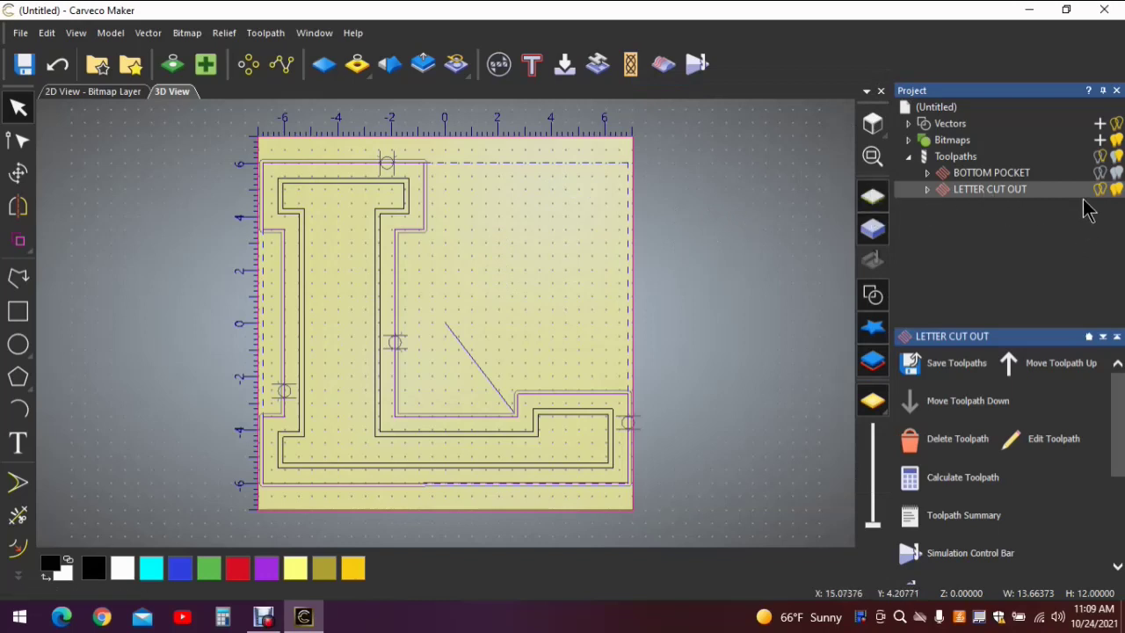
Hide the LETTER CUT OUT preview, select the inner L outline, and start a new profile toolpath.
{"action": "left_click", "coordinate": [1116, 190]}
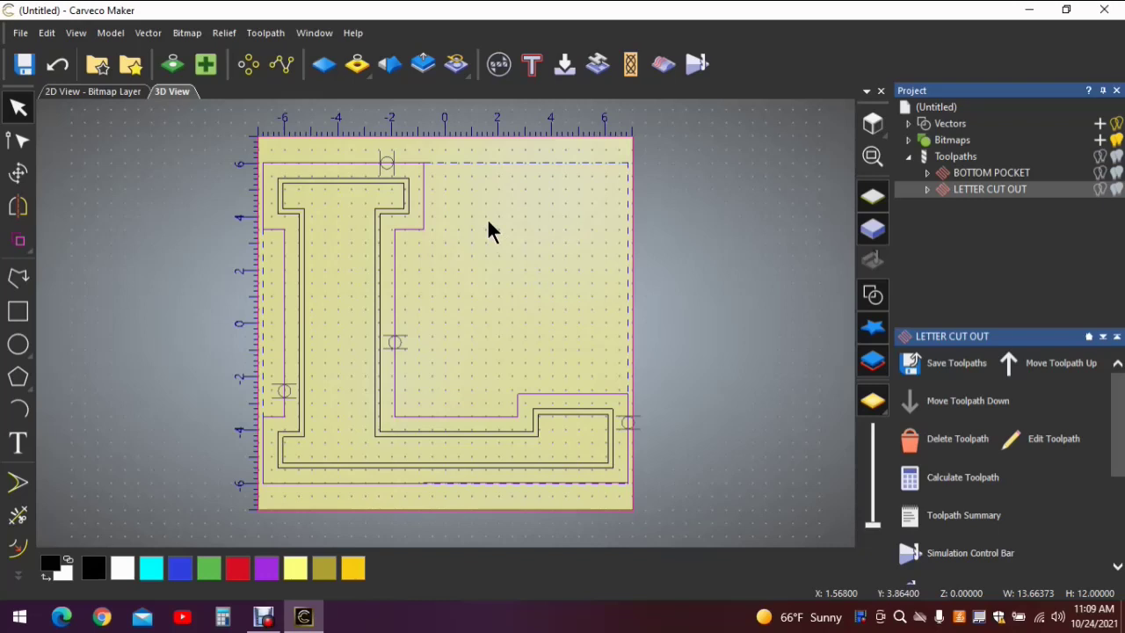
{"action": "left_click", "coordinate": [403, 199]}
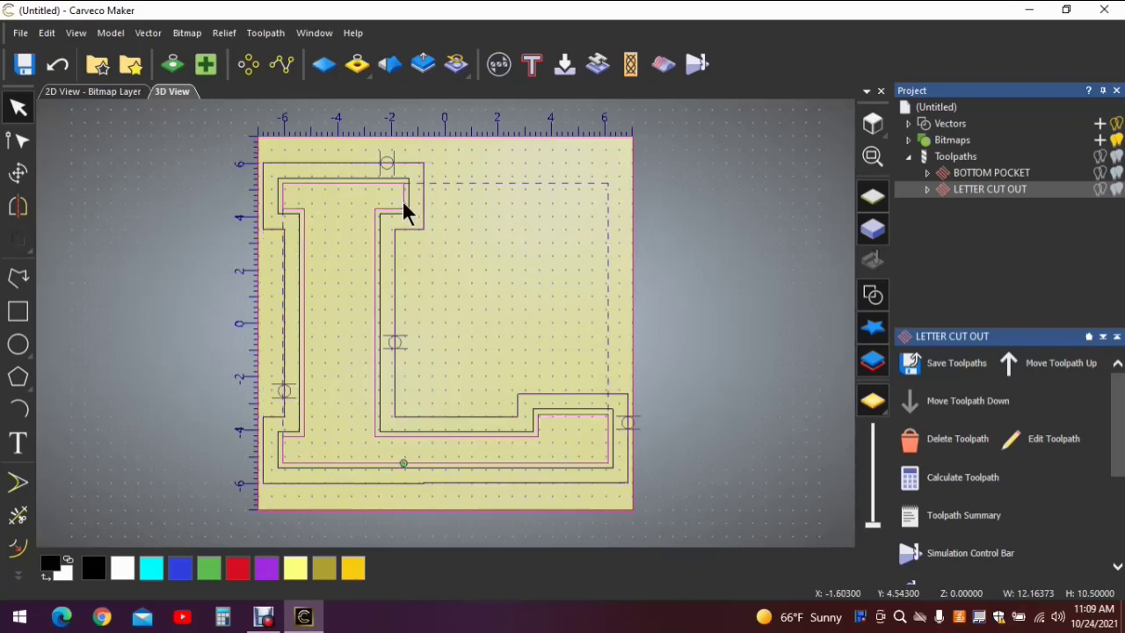
{"action": "left_click", "coordinate": [532, 66]}
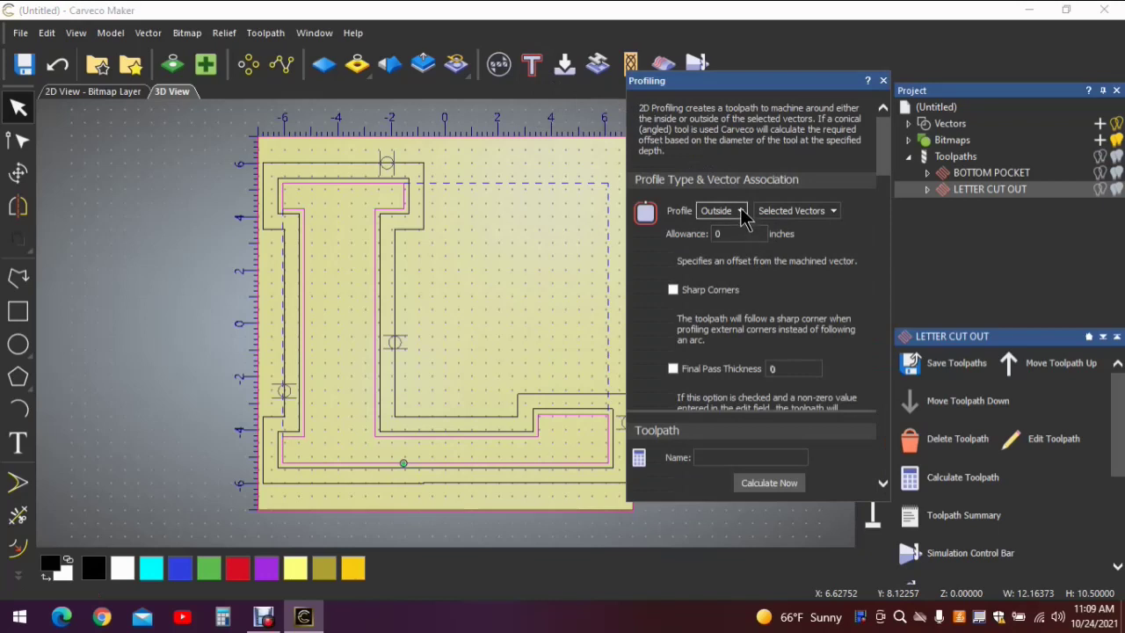
Set the profile to cut Inside with a finish depth of 0.75.
{"action": "left_click", "coordinate": [738, 211]}
{"action": "left_click", "coordinate": [712, 246]}
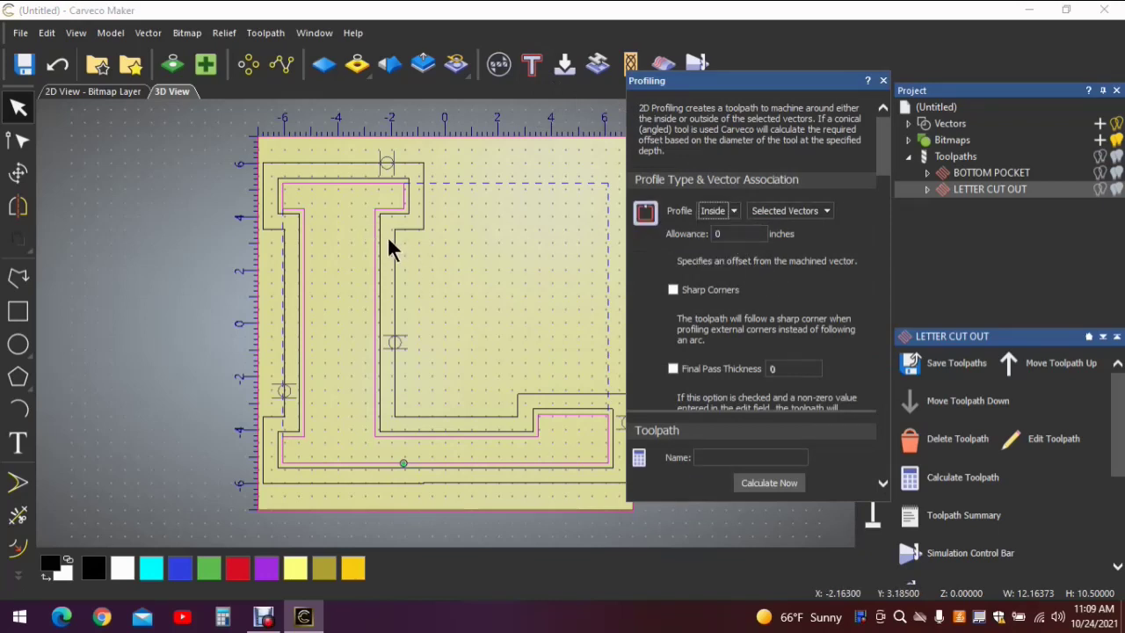
{"action": "scroll", "coordinate": [774, 286], "scroll_direction": "down", "scroll_amount": 5}
{"action": "scroll", "coordinate": [774, 290], "scroll_direction": "down", "scroll_amount": 2}
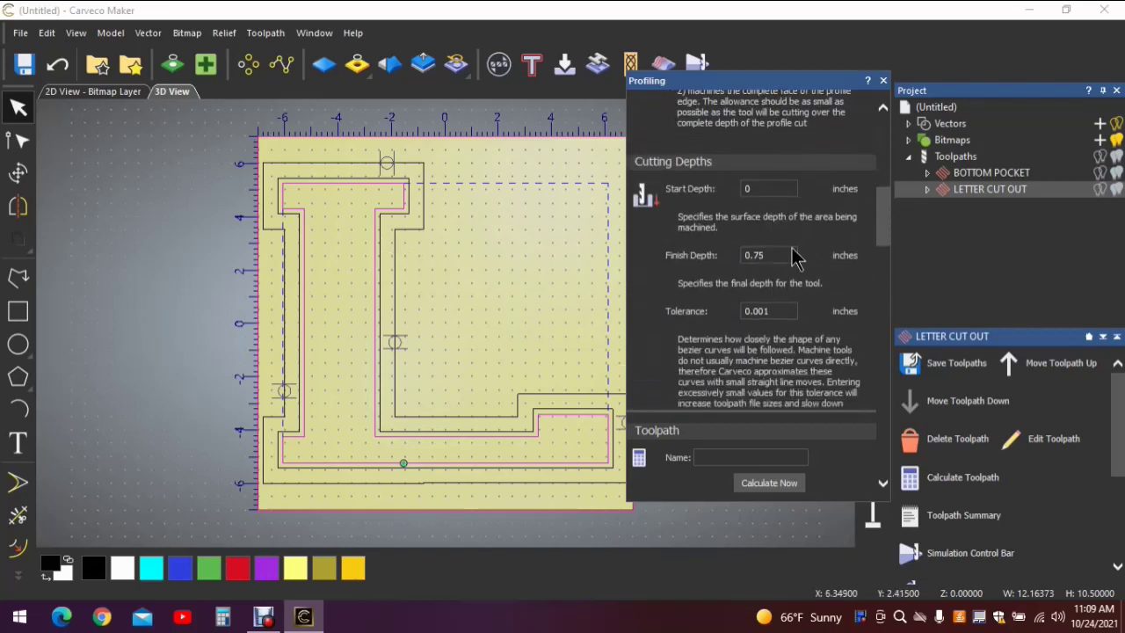
{"action": "left_click", "coordinate": [756, 255]}
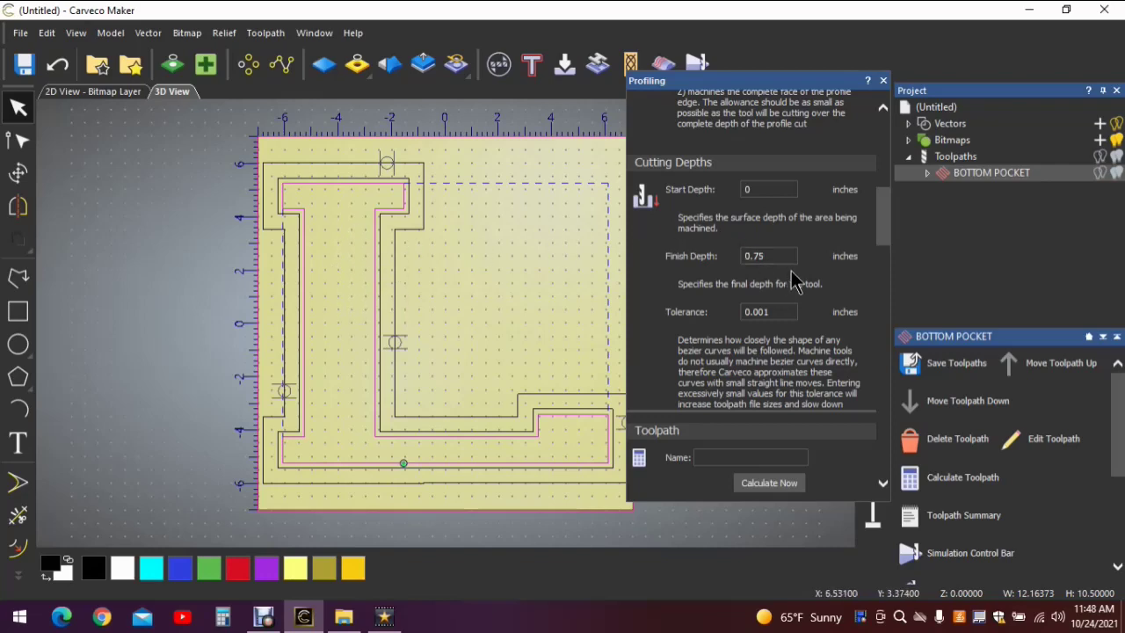
Open the Edit Bridges settings under Manual Bridges.
{"action": "scroll", "coordinate": [793, 276], "scroll_direction": "down", "scroll_amount": 3}
{"action": "scroll", "coordinate": [794, 275], "scroll_direction": "down", "scroll_amount": 5}
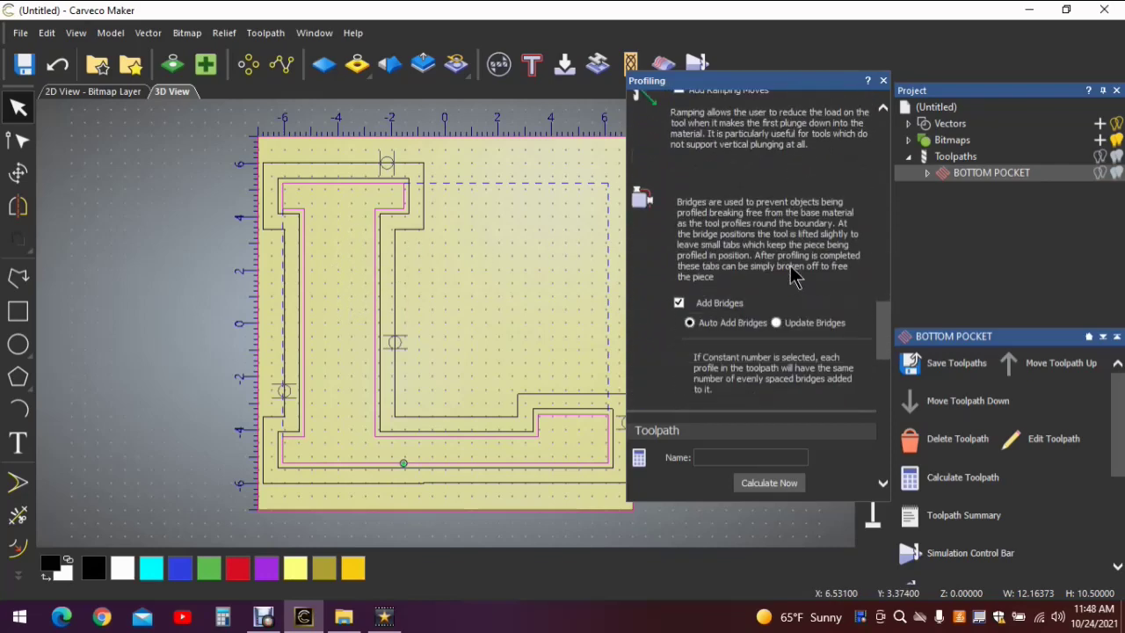
{"action": "scroll", "coordinate": [794, 276], "scroll_direction": "down", "scroll_amount": 5}
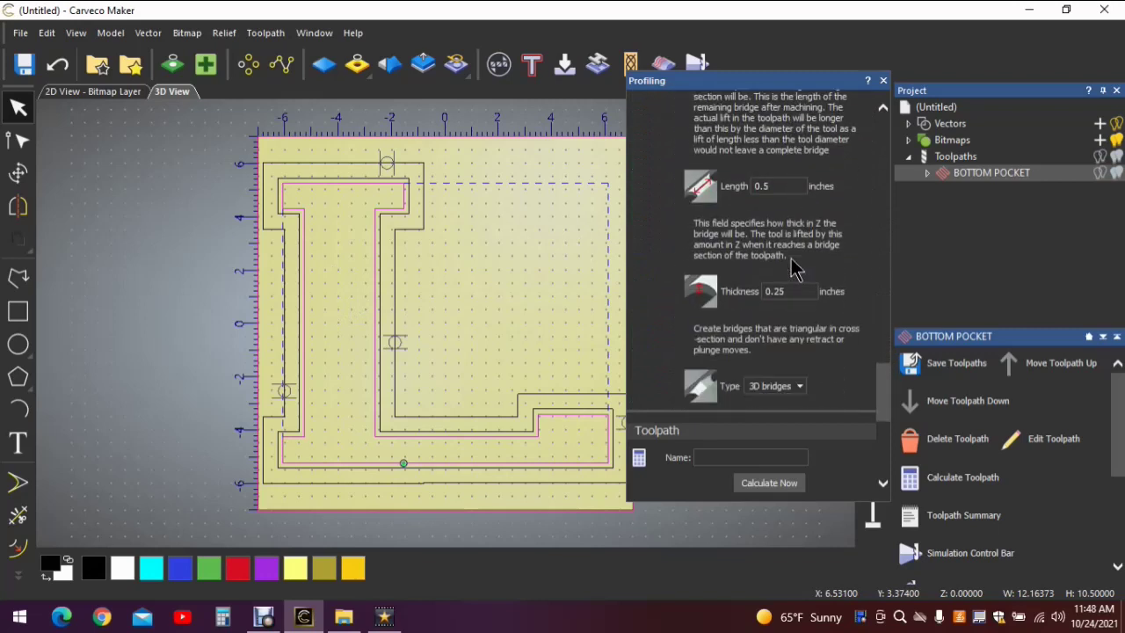
{"action": "scroll", "coordinate": [796, 265], "scroll_direction": "down", "scroll_amount": 3}
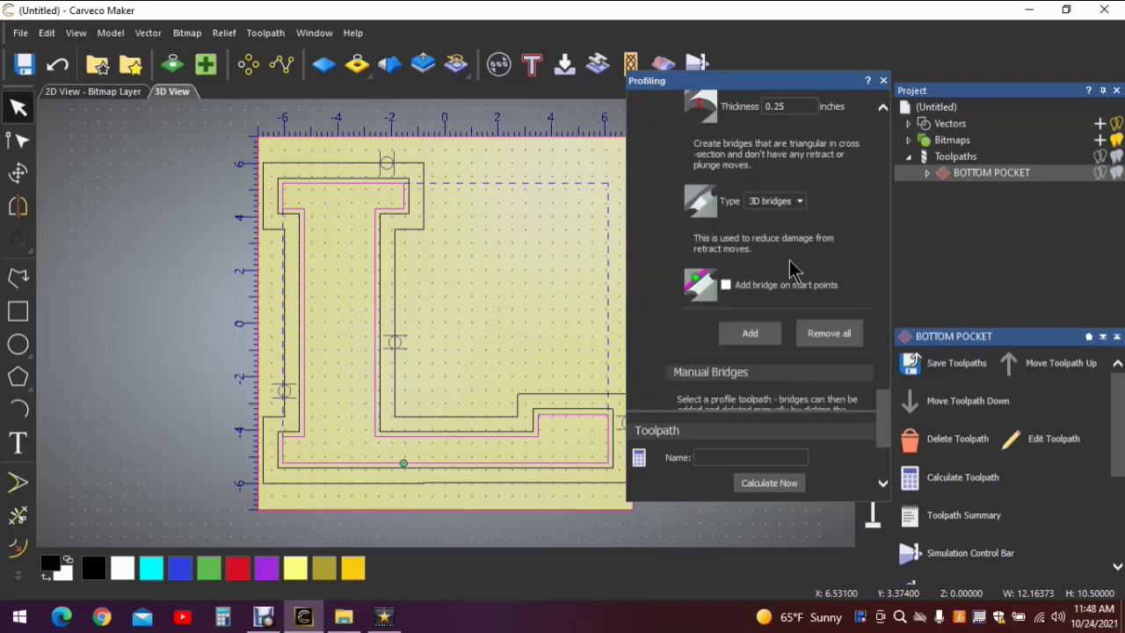
{"action": "scroll", "coordinate": [814, 277], "scroll_direction": "down", "scroll_amount": 2}
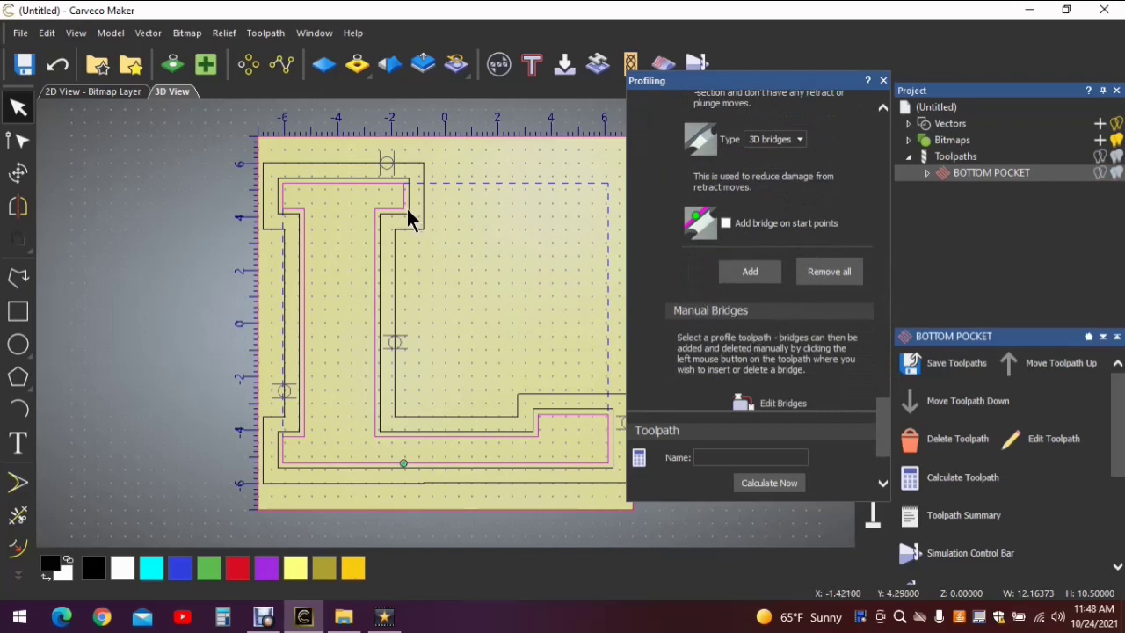
{"action": "scroll", "coordinate": [786, 345], "scroll_direction": "down", "scroll_amount": 3}
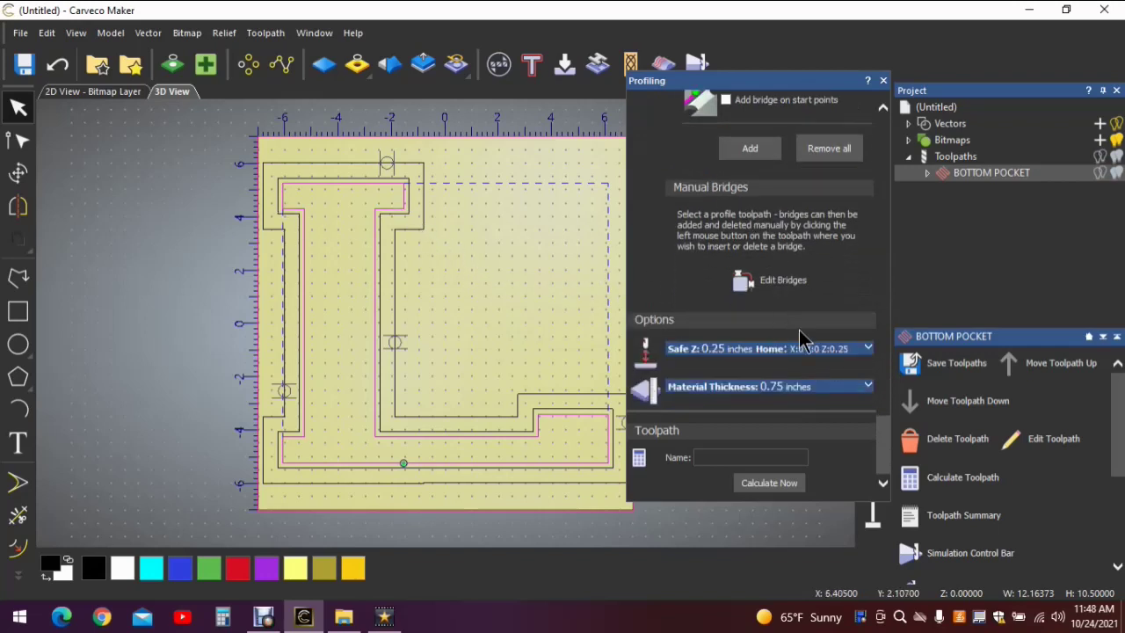
{"action": "left_click", "coordinate": [781, 285]}
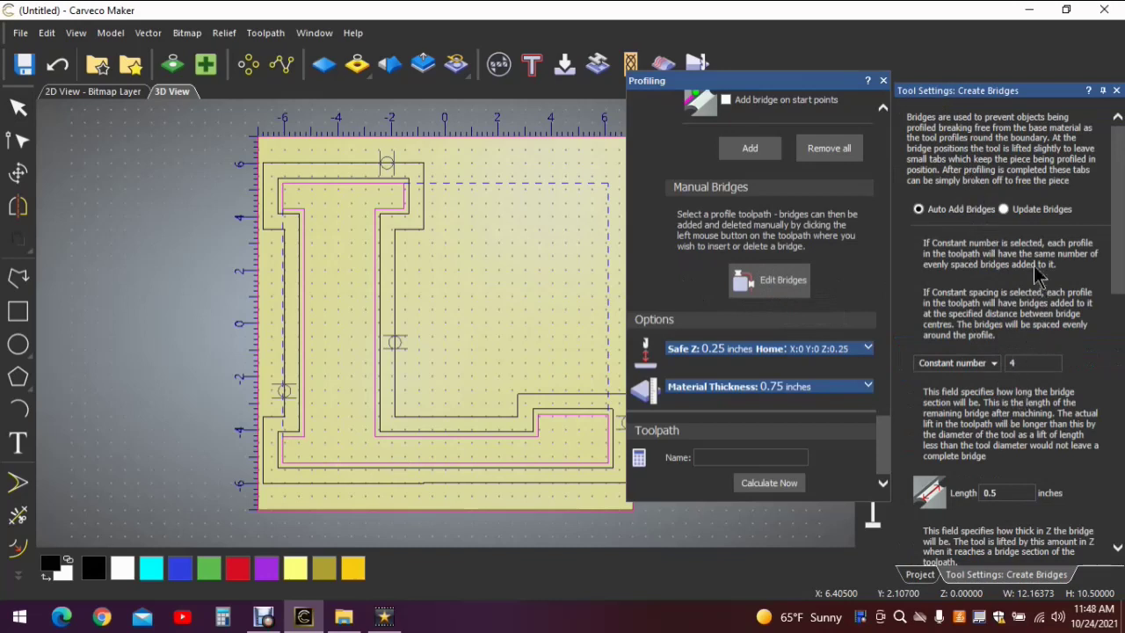
Change the bridge settings to use 2D bridges.
{"action": "scroll", "coordinate": [1033, 263], "scroll_direction": "down", "scroll_amount": 2}
{"action": "scroll", "coordinate": [1033, 264], "scroll_direction": "down", "scroll_amount": 2}
{"action": "left_click", "coordinate": [1021, 225]}
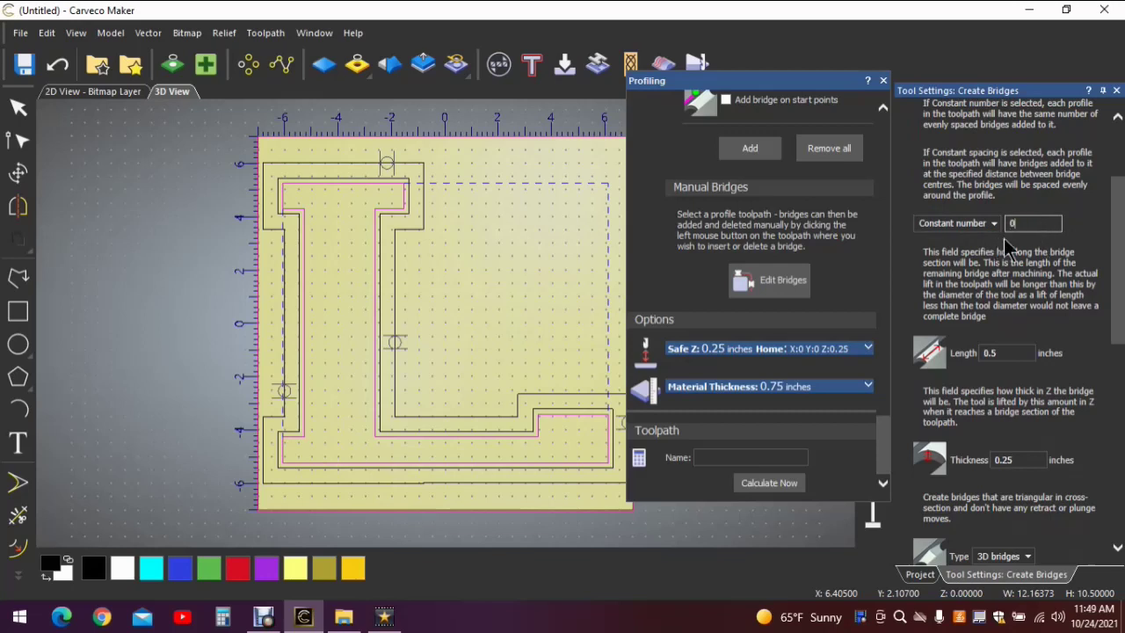
{"action": "scroll", "coordinate": [978, 260], "scroll_direction": "down", "scroll_amount": 4}
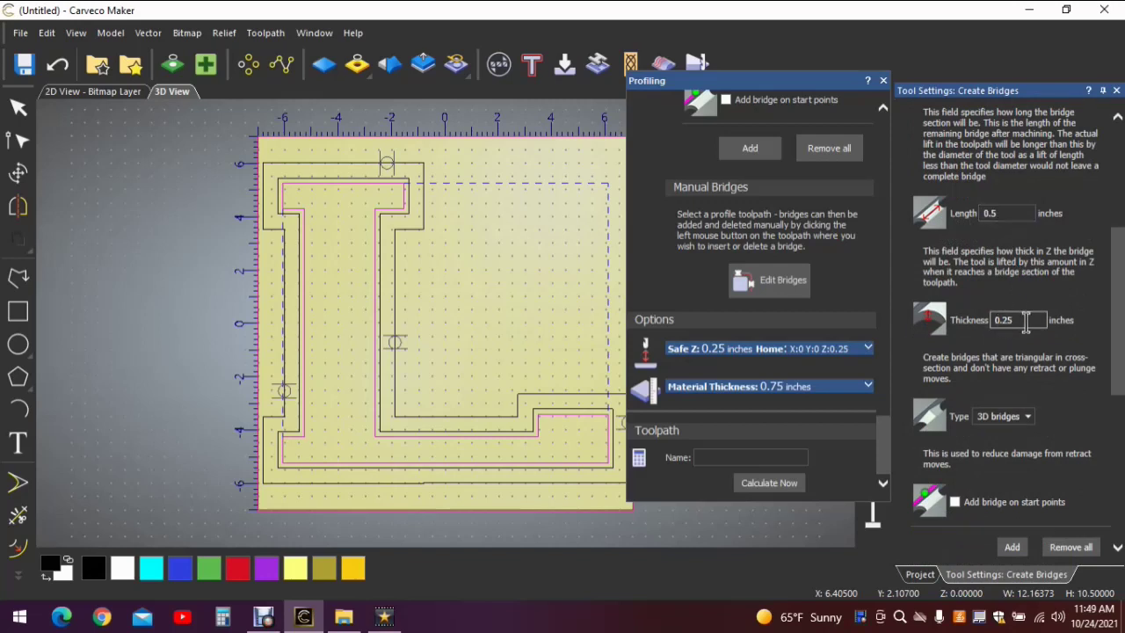
{"action": "scroll", "coordinate": [1029, 345], "scroll_direction": "down", "scroll_amount": 2}
{"action": "left_click", "coordinate": [1030, 350]}
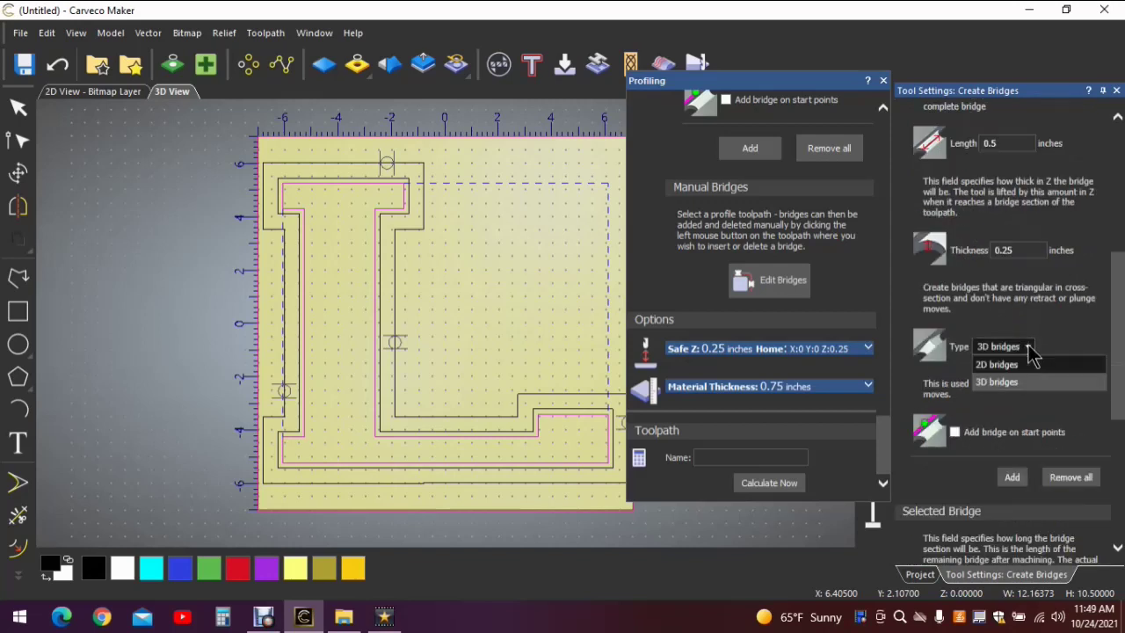
{"action": "left_click", "coordinate": [1020, 380]}
{"action": "scroll", "coordinate": [1038, 333], "scroll_direction": "down", "scroll_amount": 4}
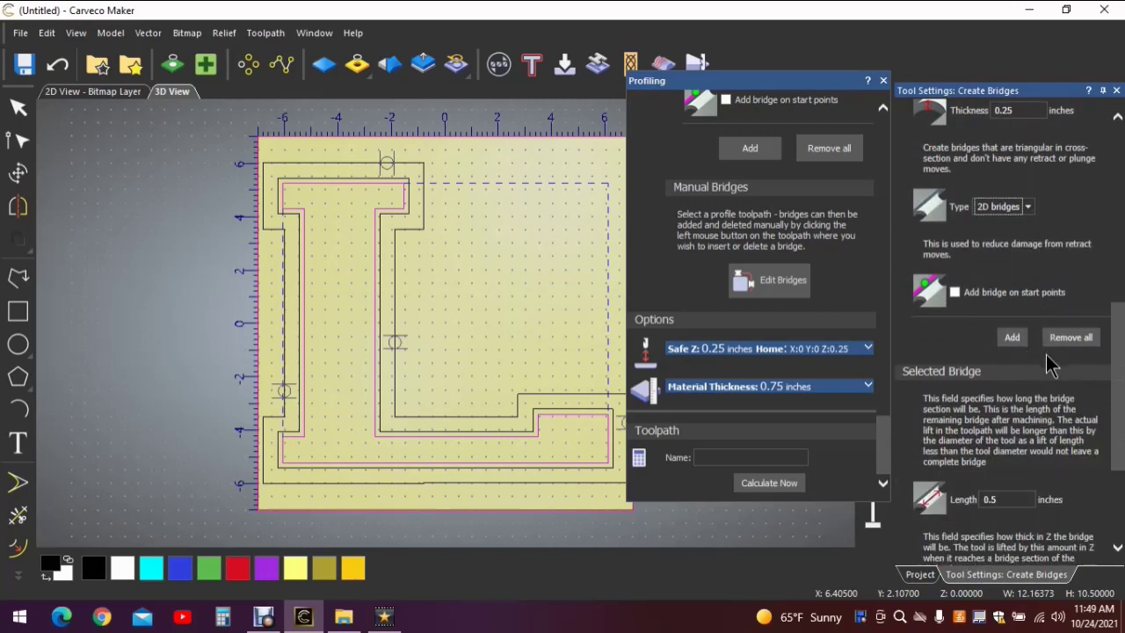
Add bridges on the L's inner upright, left edge, bottom and lower inner edge.
{"action": "left_click", "coordinate": [1018, 345]}
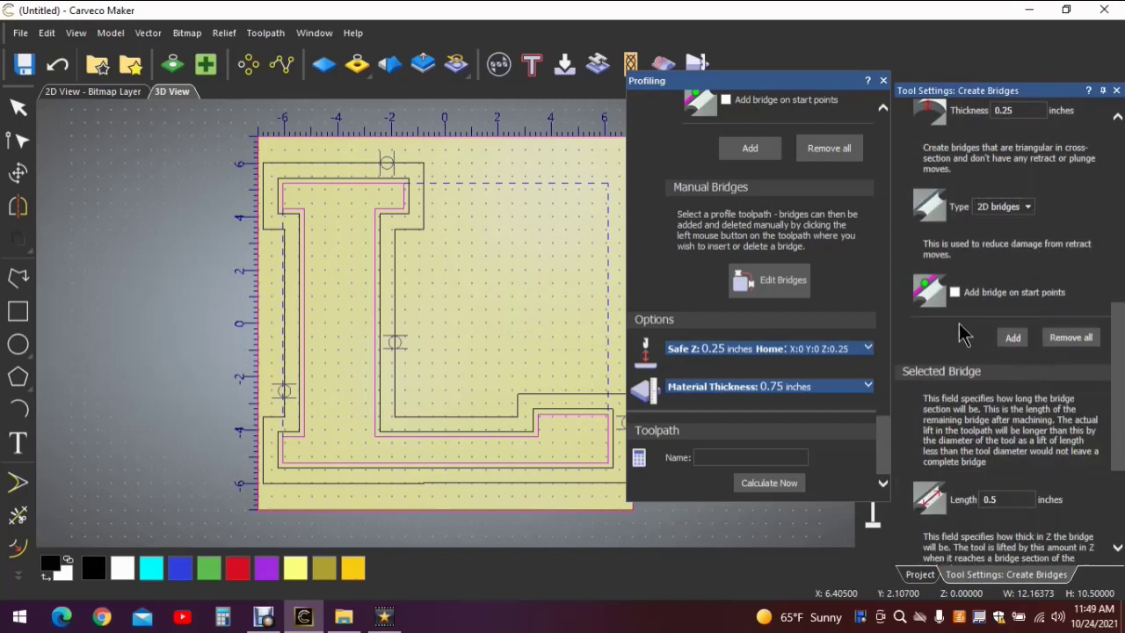
{"action": "left_click", "coordinate": [374, 252]}
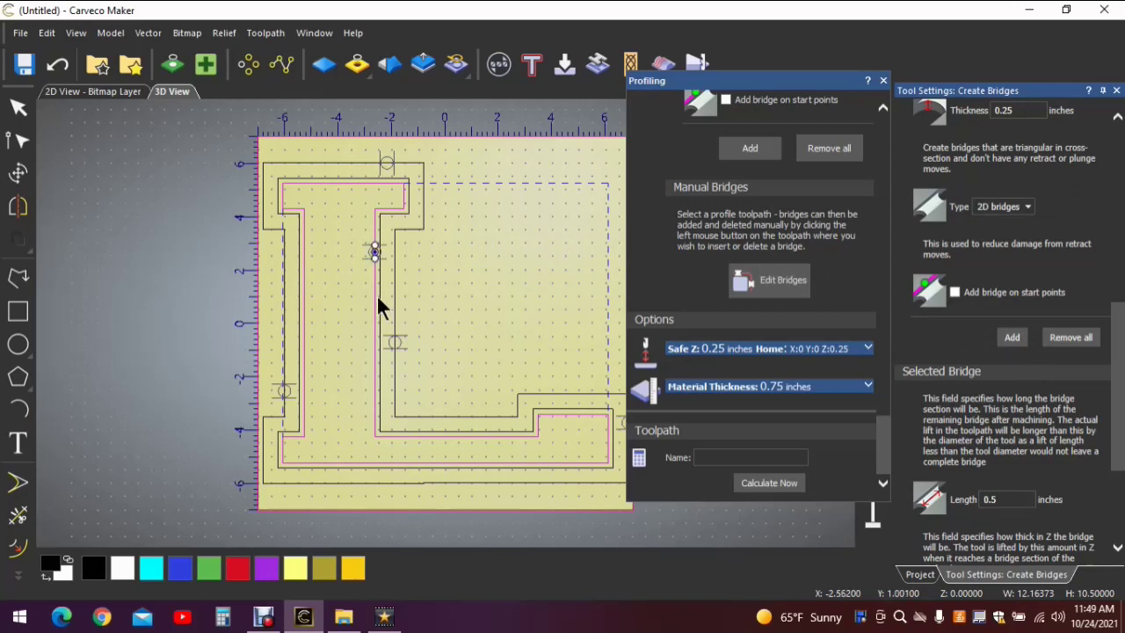
{"action": "left_click", "coordinate": [305, 265]}
{"action": "left_click", "coordinate": [414, 462]}
{"action": "left_click", "coordinate": [467, 436]}
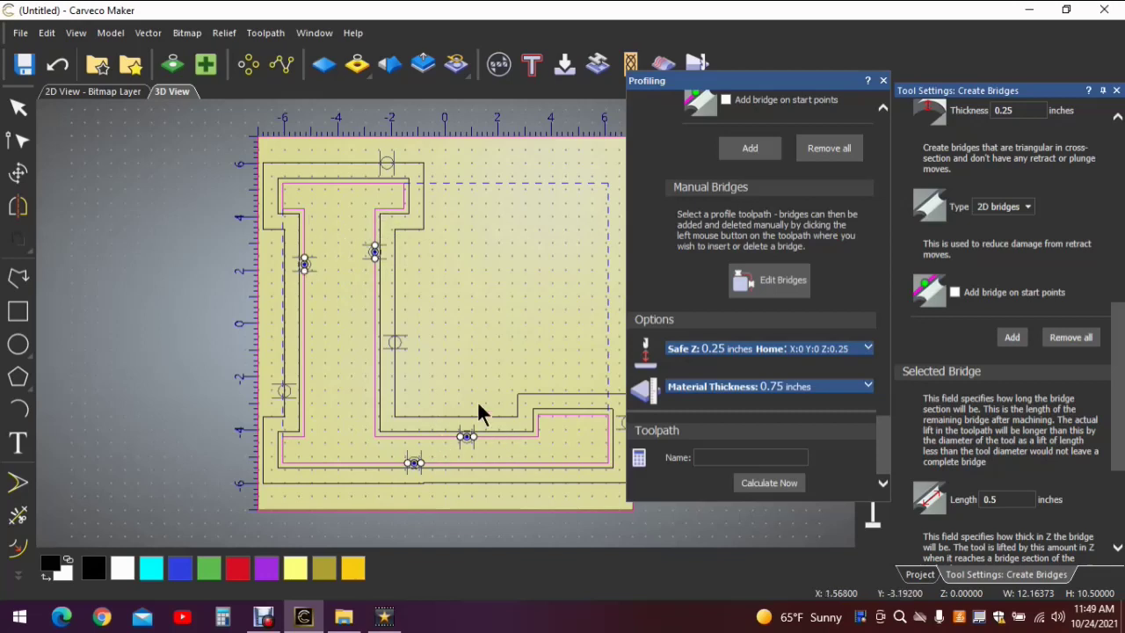
{"action": "left_click", "coordinate": [1118, 91]}
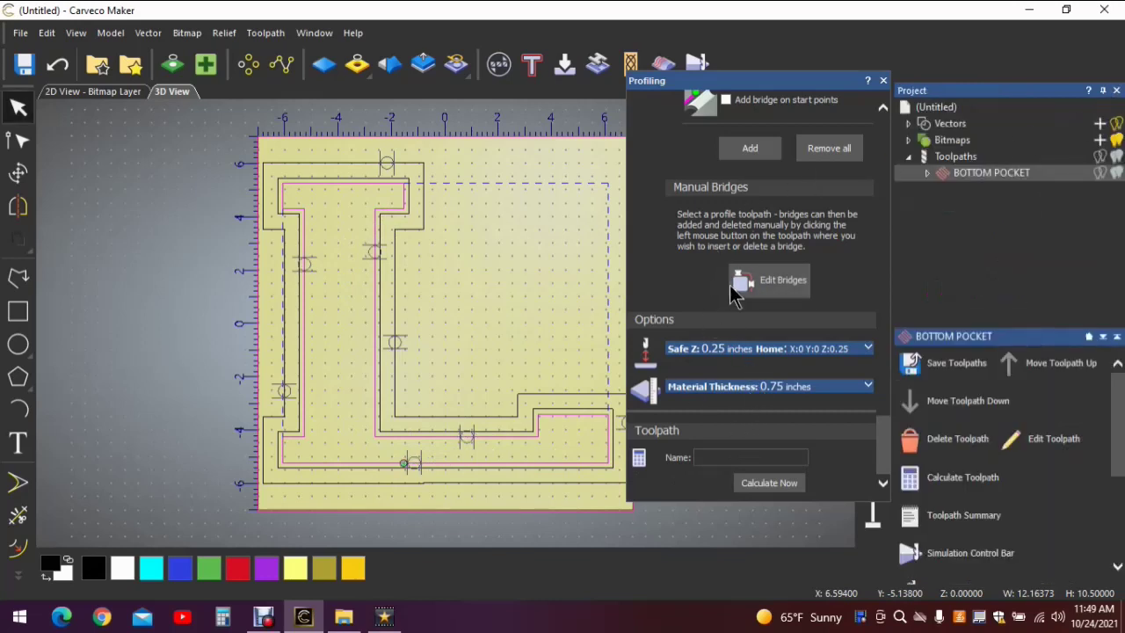
Name the bridged inside profile CENTER DON and calculate it.
{"action": "left_click", "coordinate": [725, 457]}
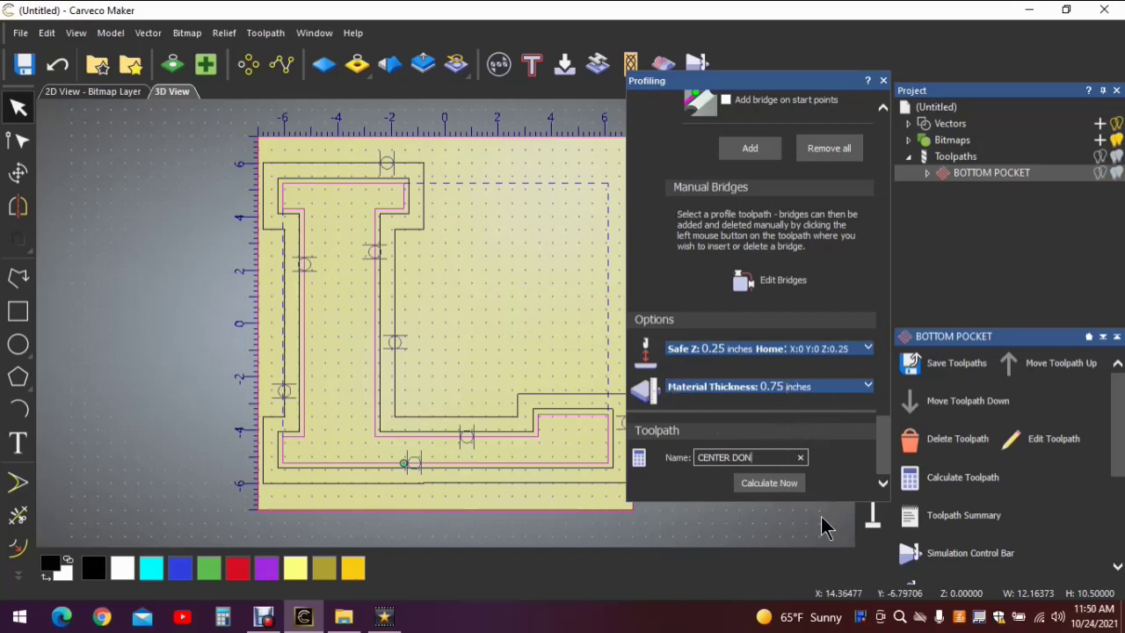
{"action": "left_click", "coordinate": [769, 482]}
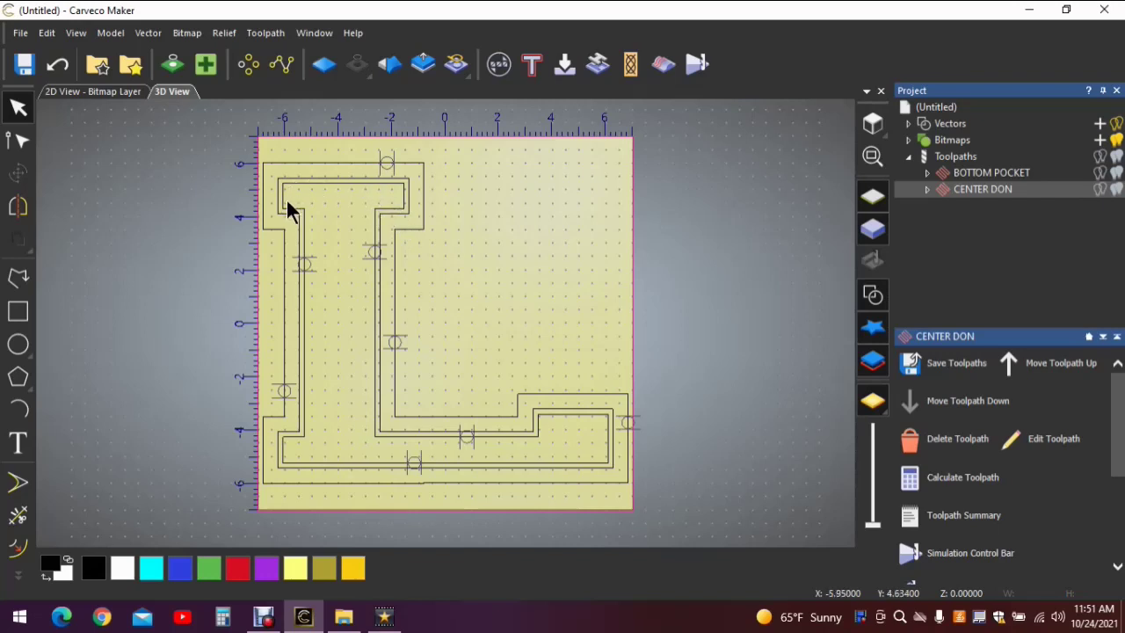
Start an Inside profile toolpath on the inner L outline with finish depth 0.093.
{"action": "left_click", "coordinate": [409, 214]}
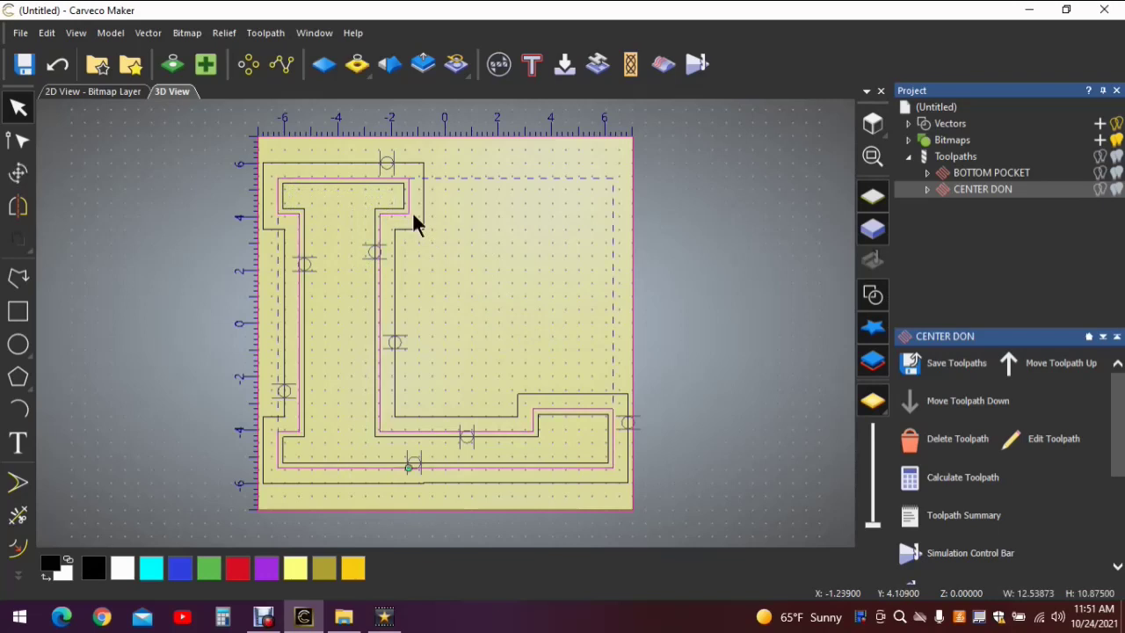
{"action": "left_click", "coordinate": [532, 66]}
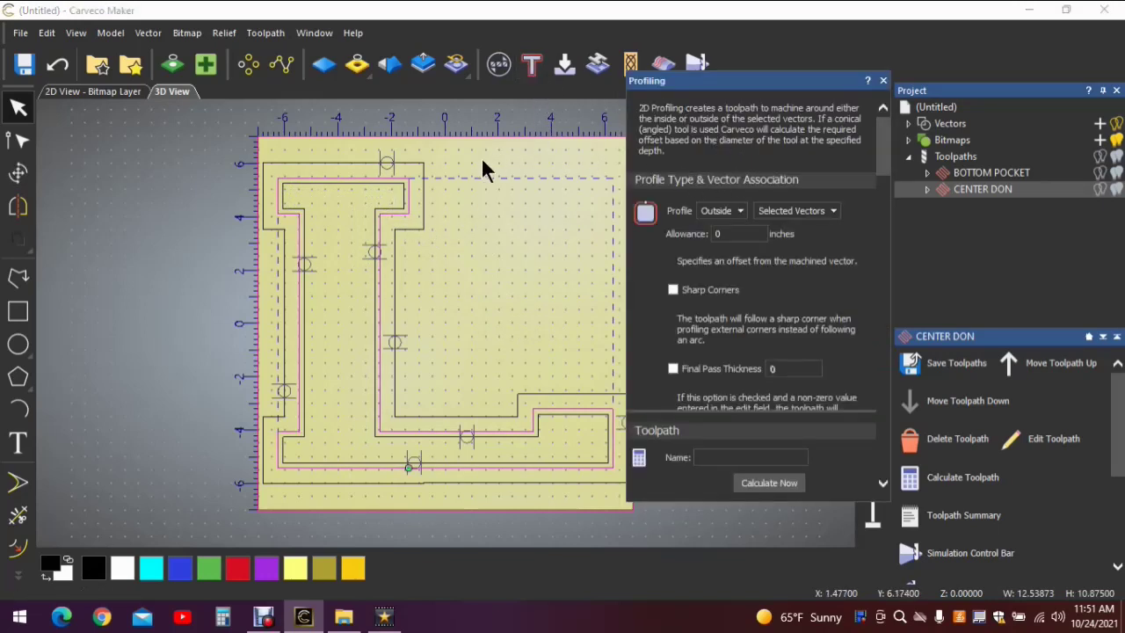
{"action": "left_click", "coordinate": [741, 211]}
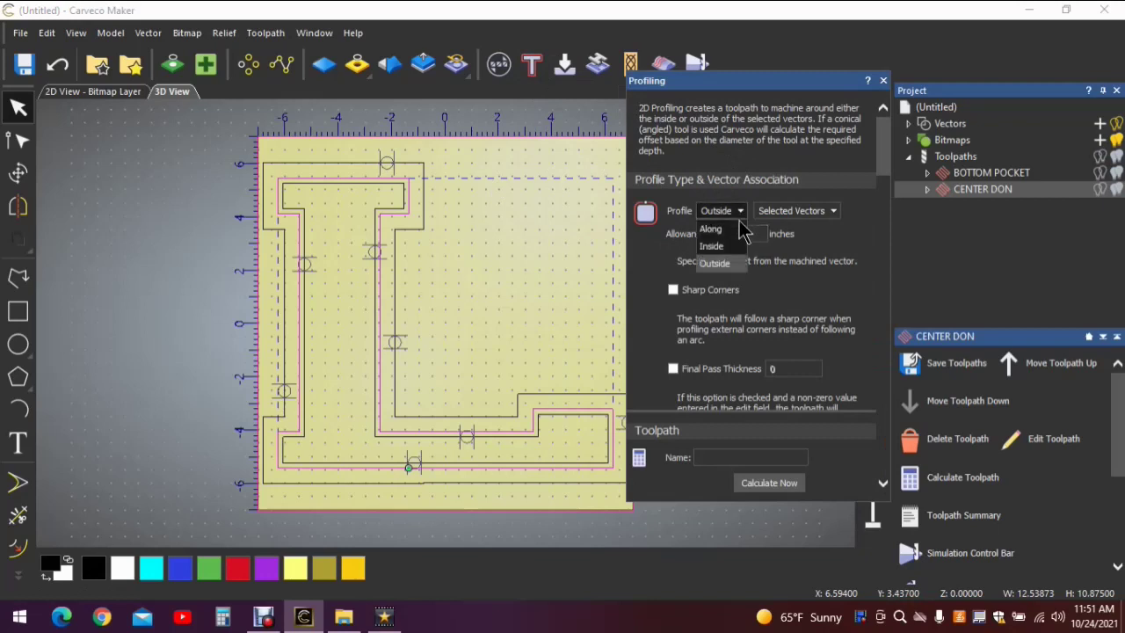
{"action": "left_click", "coordinate": [734, 241]}
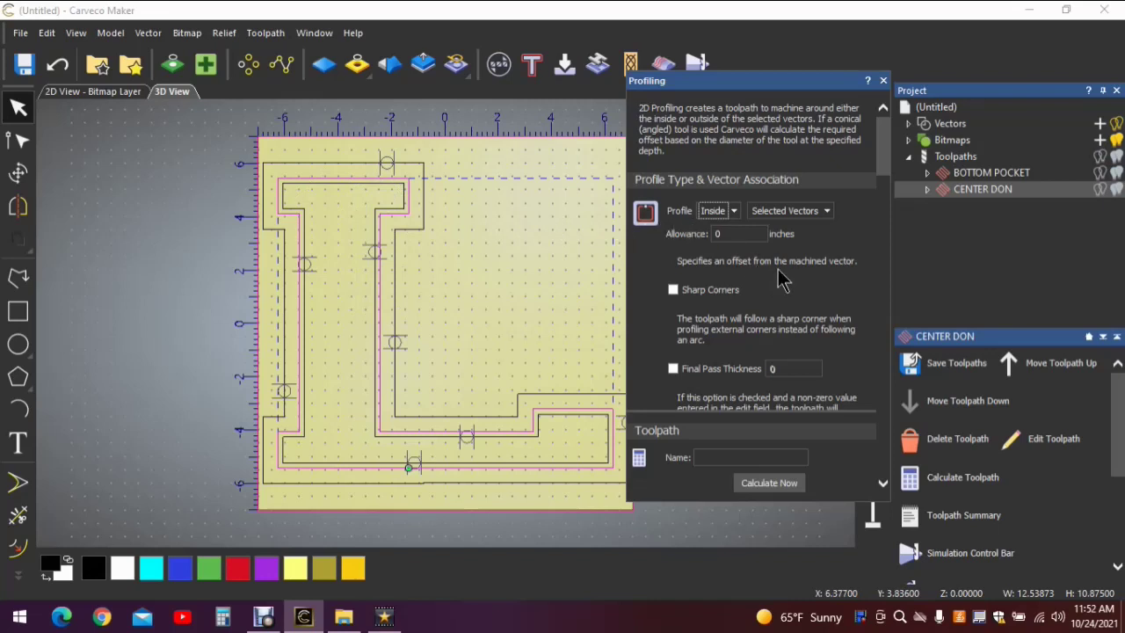
{"action": "scroll", "coordinate": [789, 276], "scroll_direction": "down", "scroll_amount": 5}
{"action": "scroll", "coordinate": [789, 276], "scroll_direction": "down", "scroll_amount": 5}
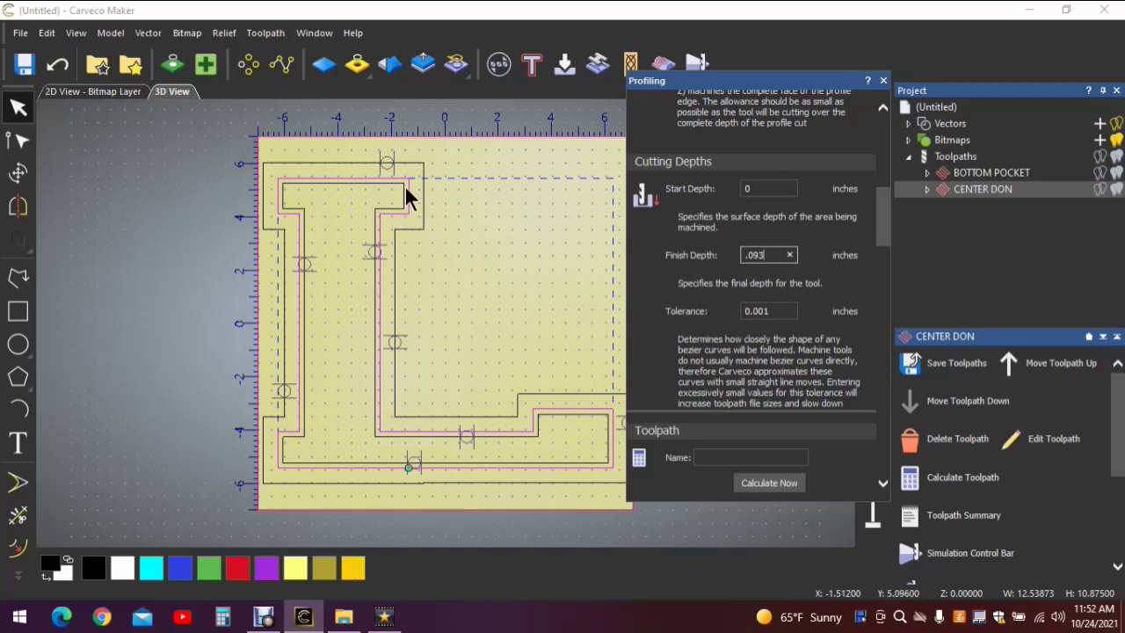
{"action": "scroll", "coordinate": [734, 282], "scroll_direction": "down", "scroll_amount": 5}
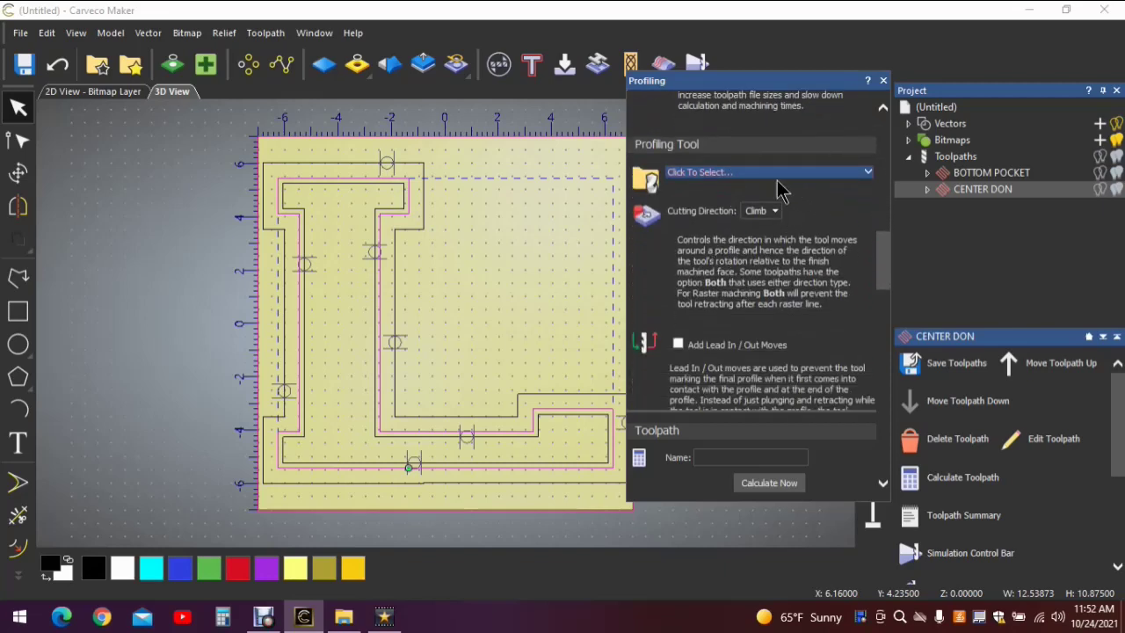
Choose End Mill 1/4 Inch from the Tool Database as the cutter.
{"action": "left_click", "coordinate": [805, 176]}
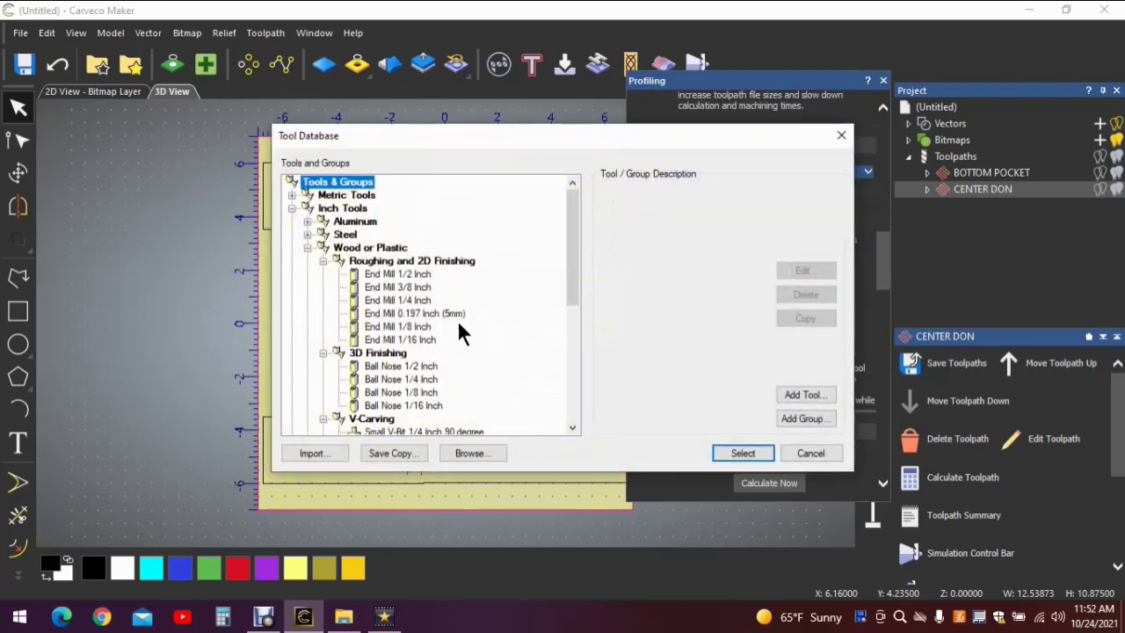
{"action": "left_click", "coordinate": [397, 301]}
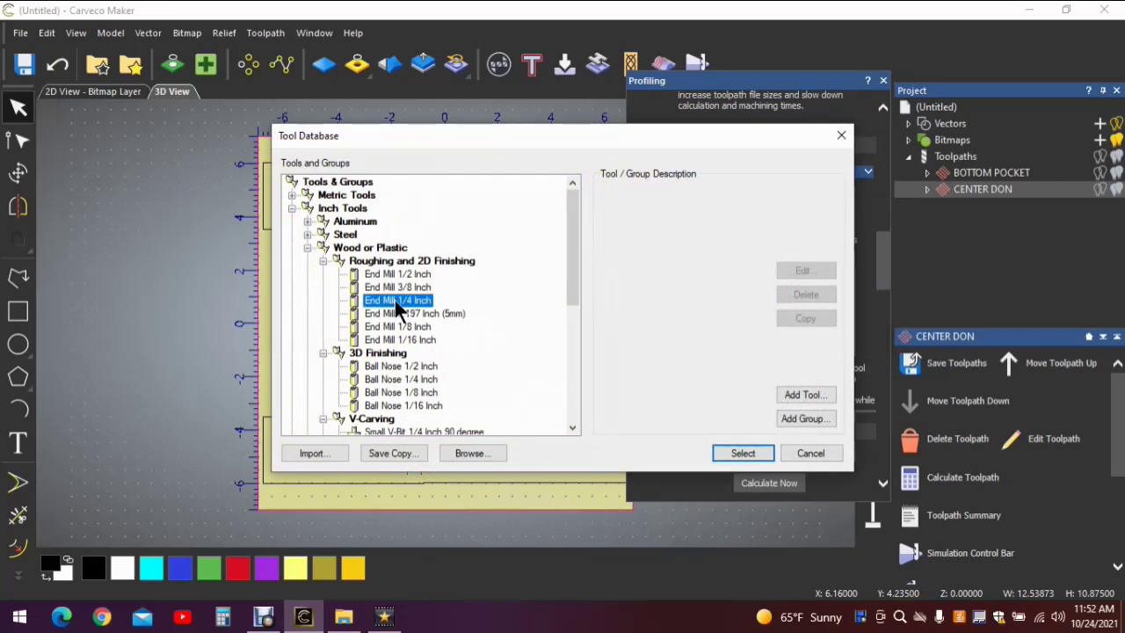
{"action": "left_click", "coordinate": [744, 453]}
{"action": "scroll", "coordinate": [686, 382], "scroll_direction": "down", "scroll_amount": 10}
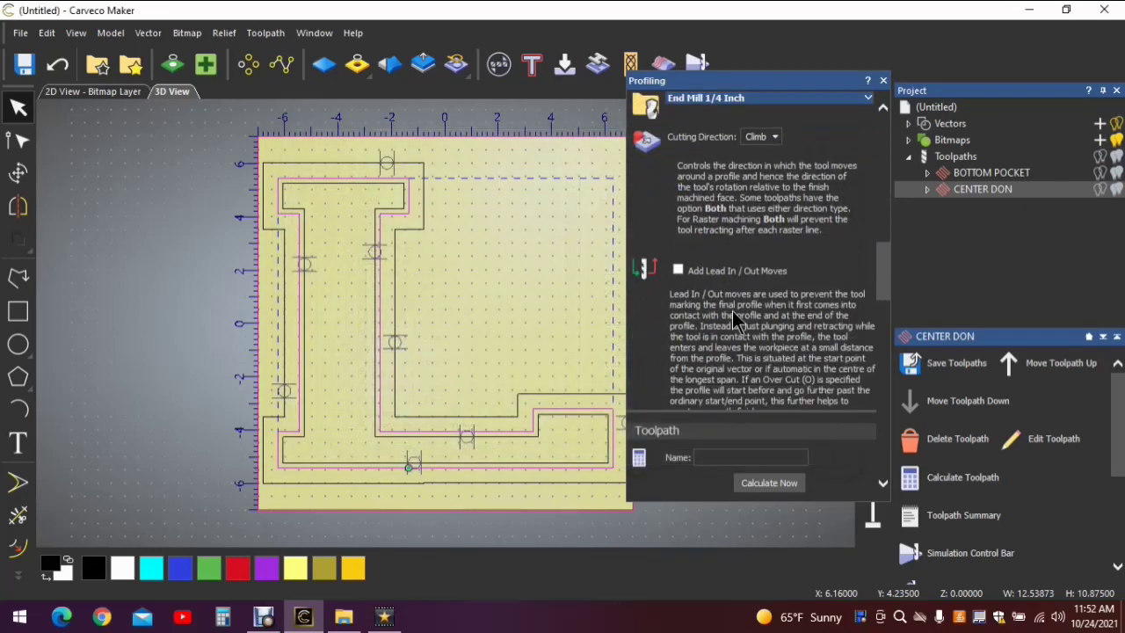
{"action": "scroll", "coordinate": [741, 277], "scroll_direction": "down", "scroll_amount": 10}
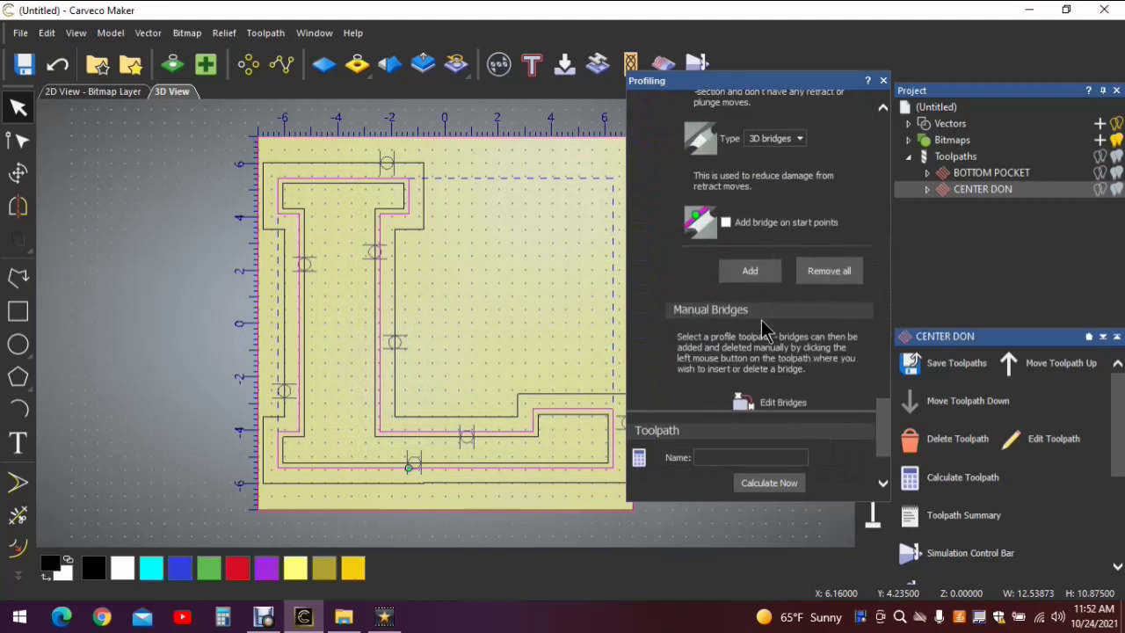
{"action": "scroll", "coordinate": [773, 308], "scroll_direction": "down", "scroll_amount": 3}
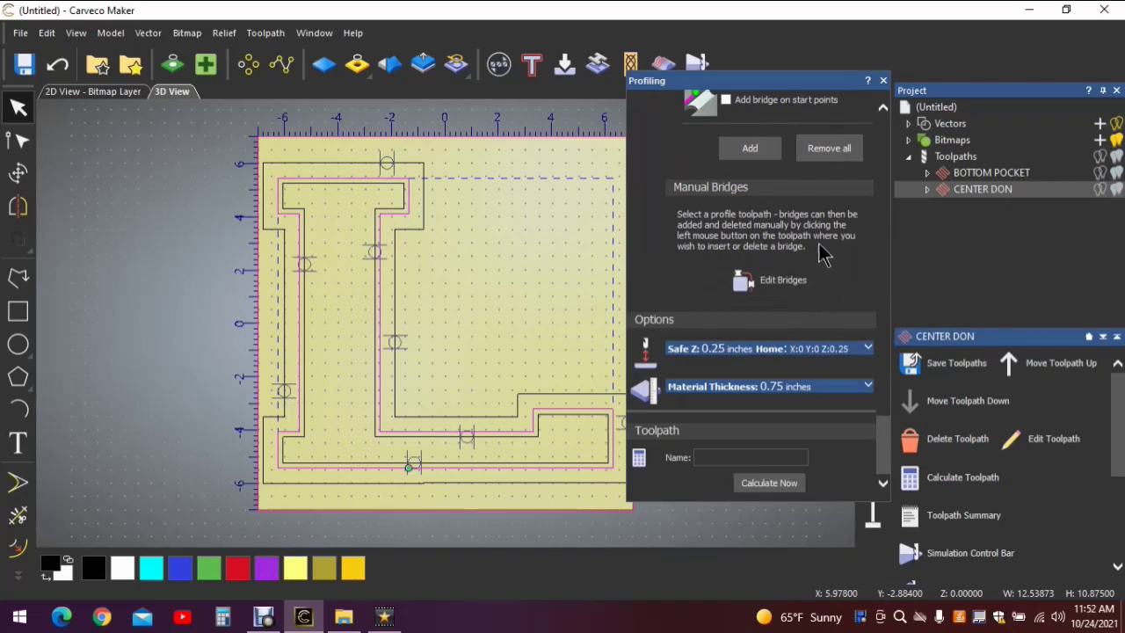
Calculate the toolpath as RECESS TOP, close Profiling, and open Save Toolpaths.
{"action": "left_click", "coordinate": [726, 458]}
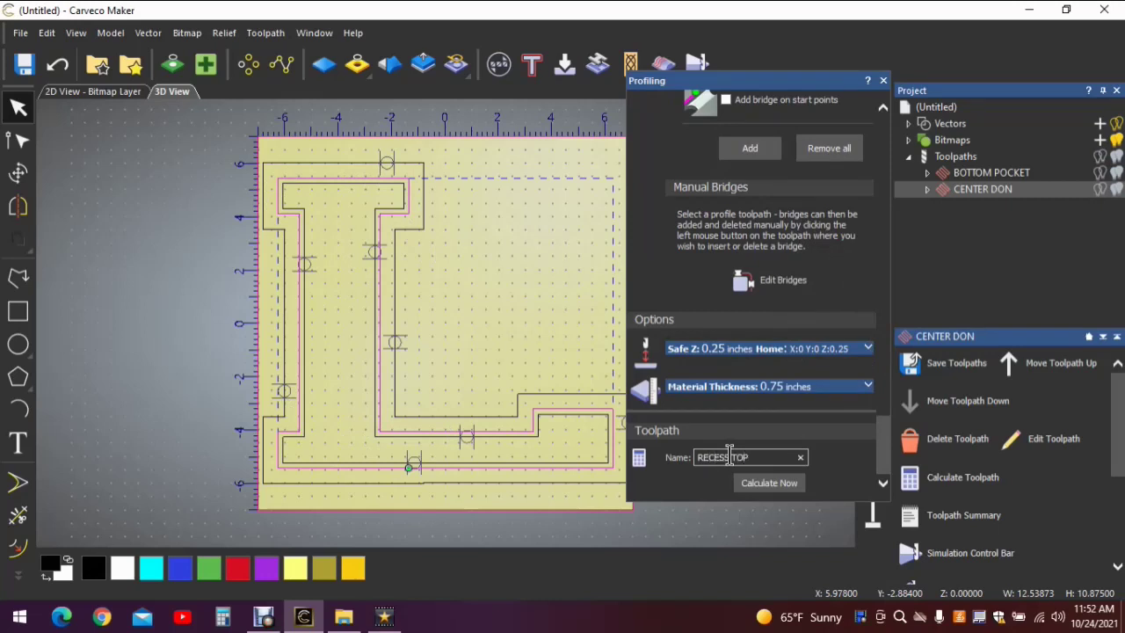
{"action": "left_click", "coordinate": [760, 489]}
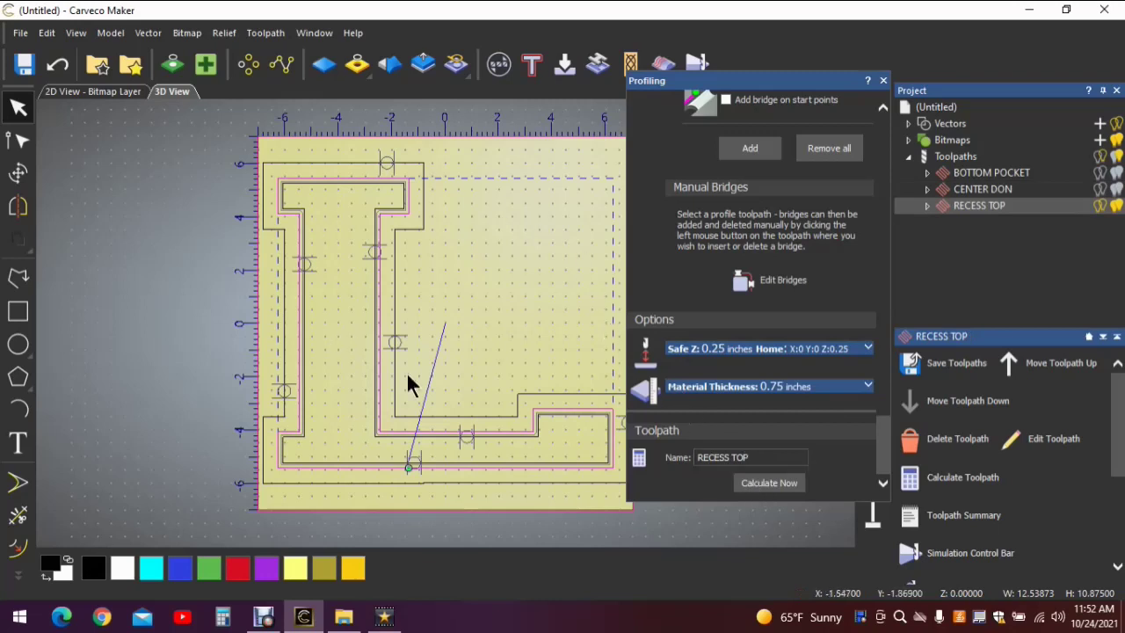
{"action": "left_click", "coordinate": [885, 81]}
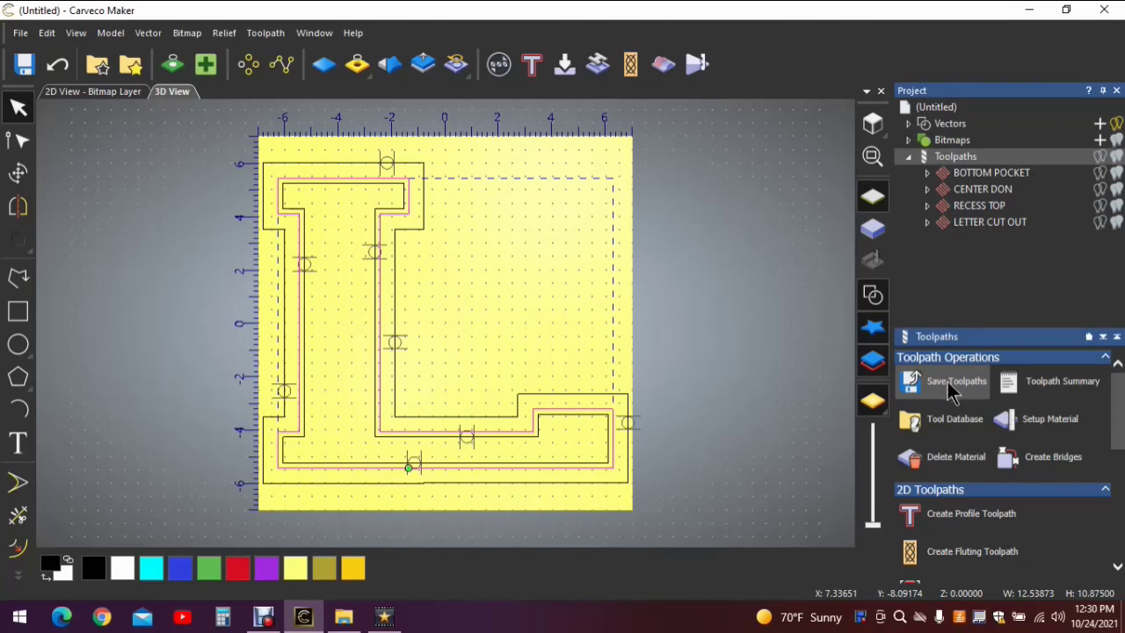
{"action": "left_click", "coordinate": [950, 389]}
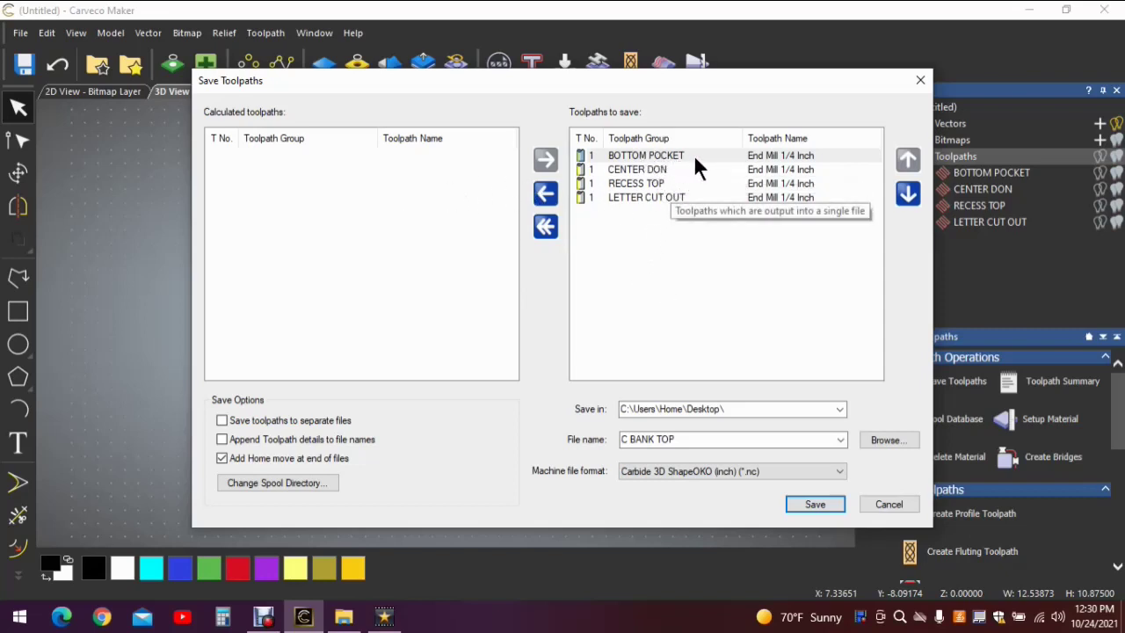
Remove BOTTOM POCKET, CENTER DON, RECESS TOP and LETTER CUT OUT from Toolpaths to save.
{"action": "left_click", "coordinate": [545, 194]}
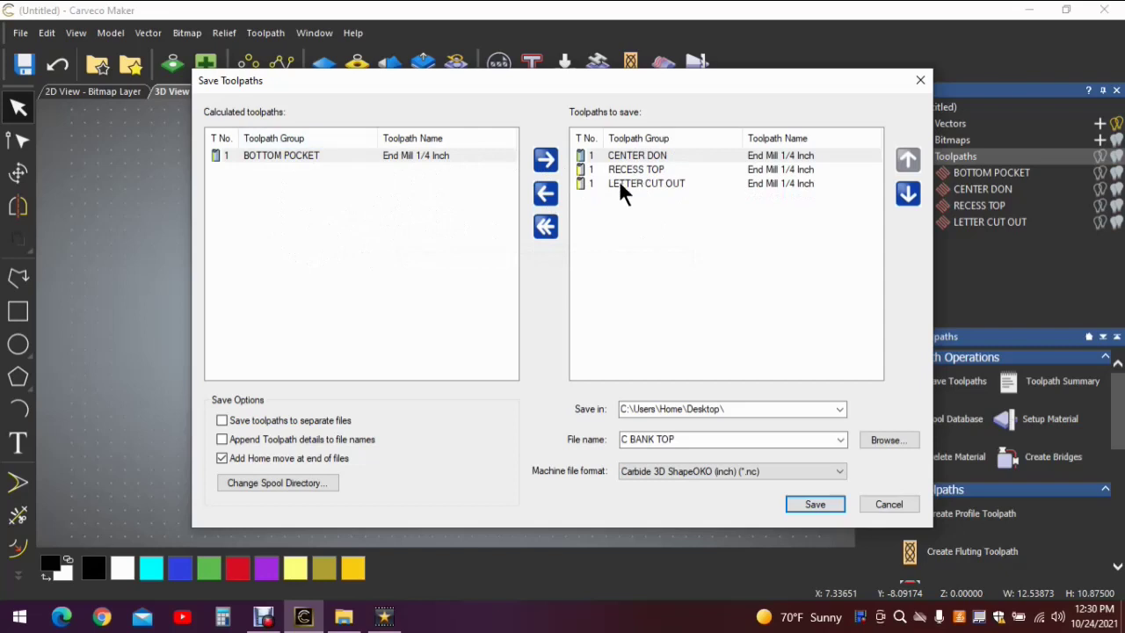
{"action": "left_click", "coordinate": [547, 195]}
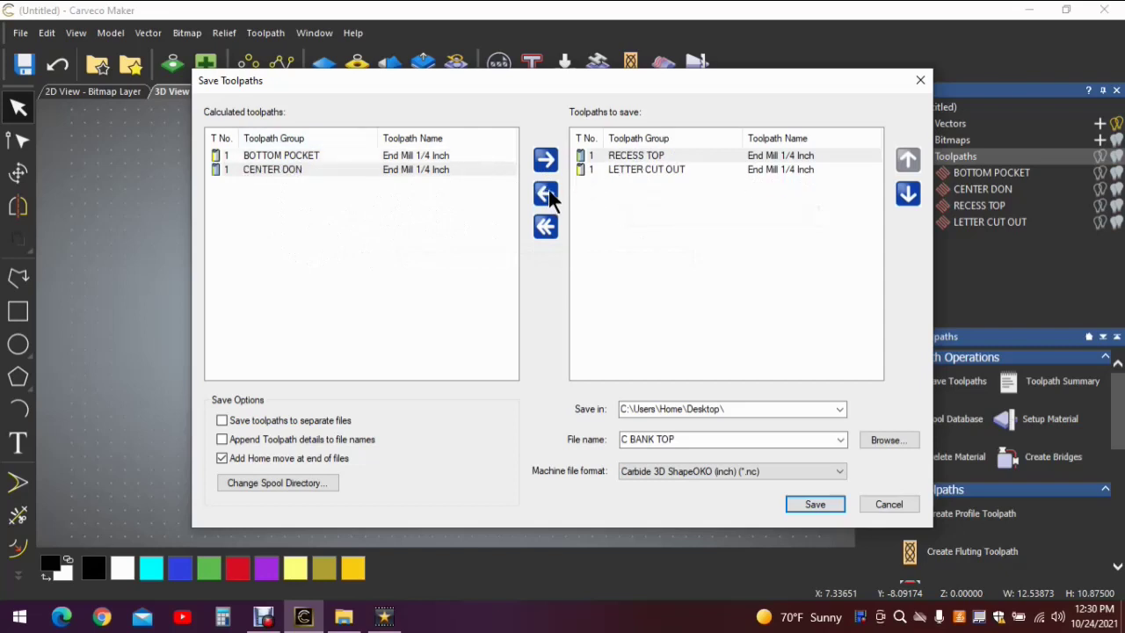
{"action": "left_click", "coordinate": [546, 193]}
{"action": "left_click", "coordinate": [546, 194]}
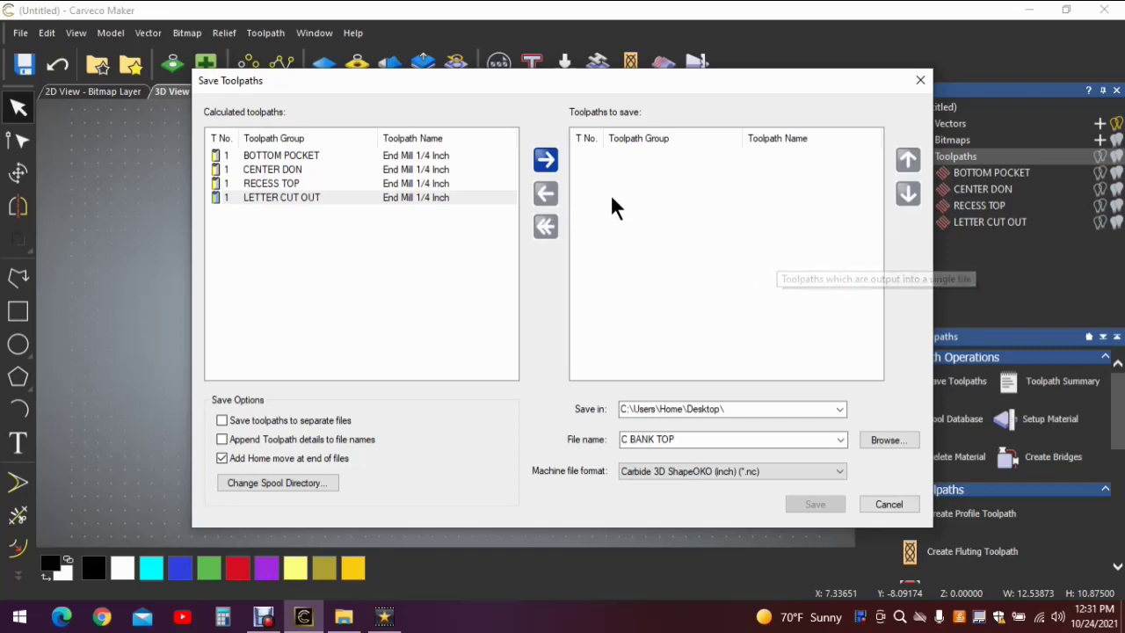
Queue BOTTOM POCKET and LETTER CUT OUT in the Toolpaths to save list.
{"action": "left_click", "coordinate": [296, 156]}
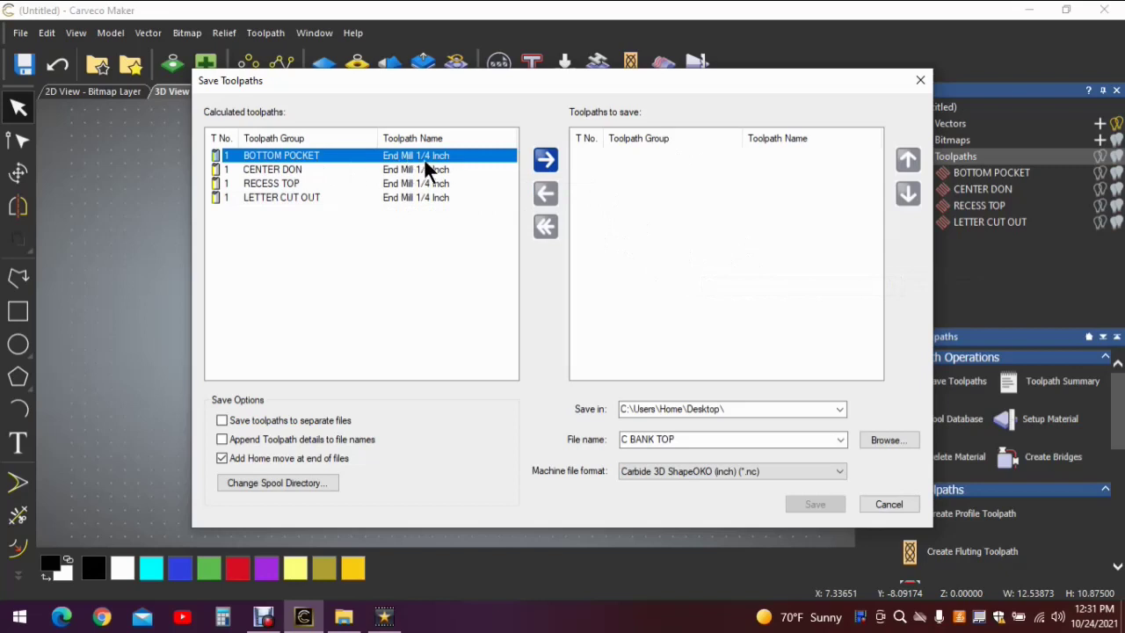
{"action": "left_click", "coordinate": [544, 159]}
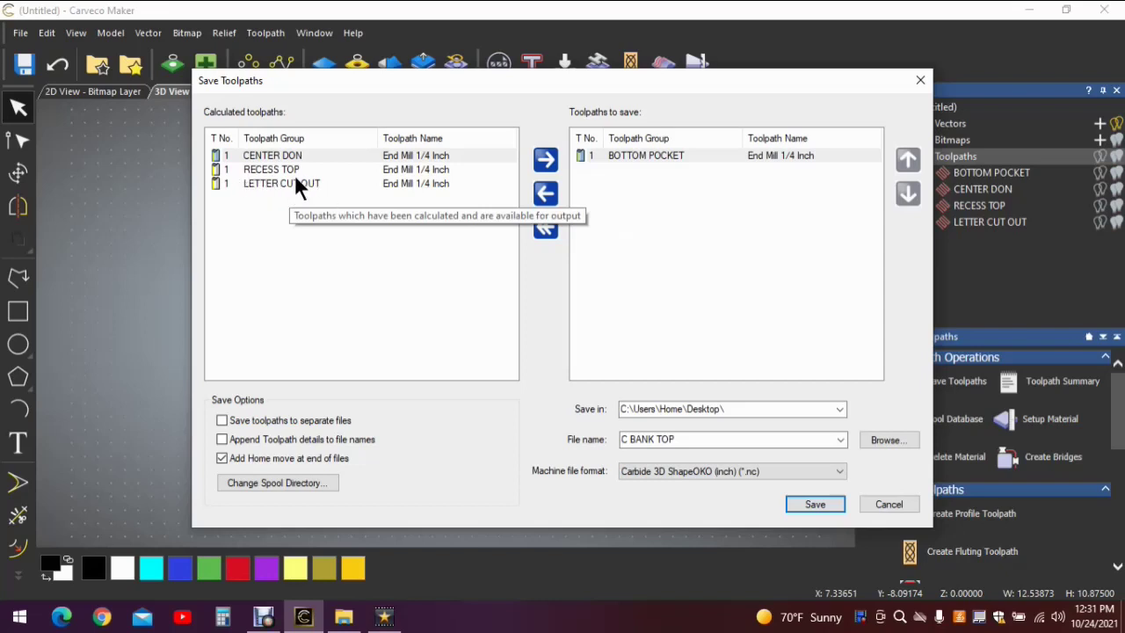
{"action": "left_click", "coordinate": [381, 182]}
{"action": "left_click", "coordinate": [545, 160]}
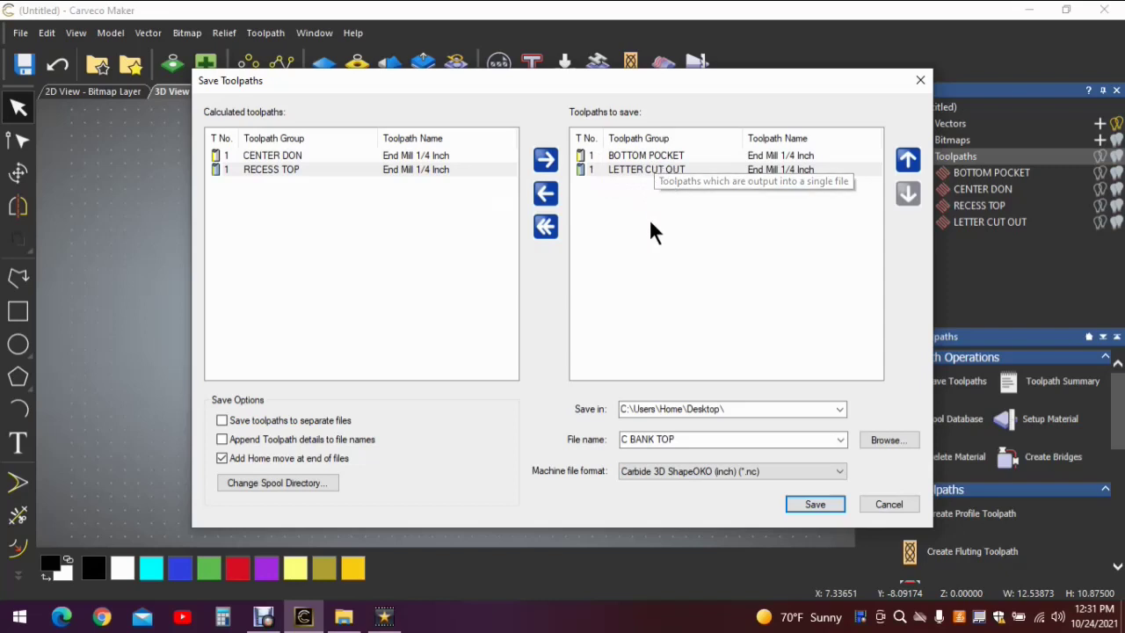
Save them as BOTTOM PART, overwriting the existing file.
{"action": "left_click", "coordinate": [691, 440]}
{"action": "key", "text": "BackSpace"}
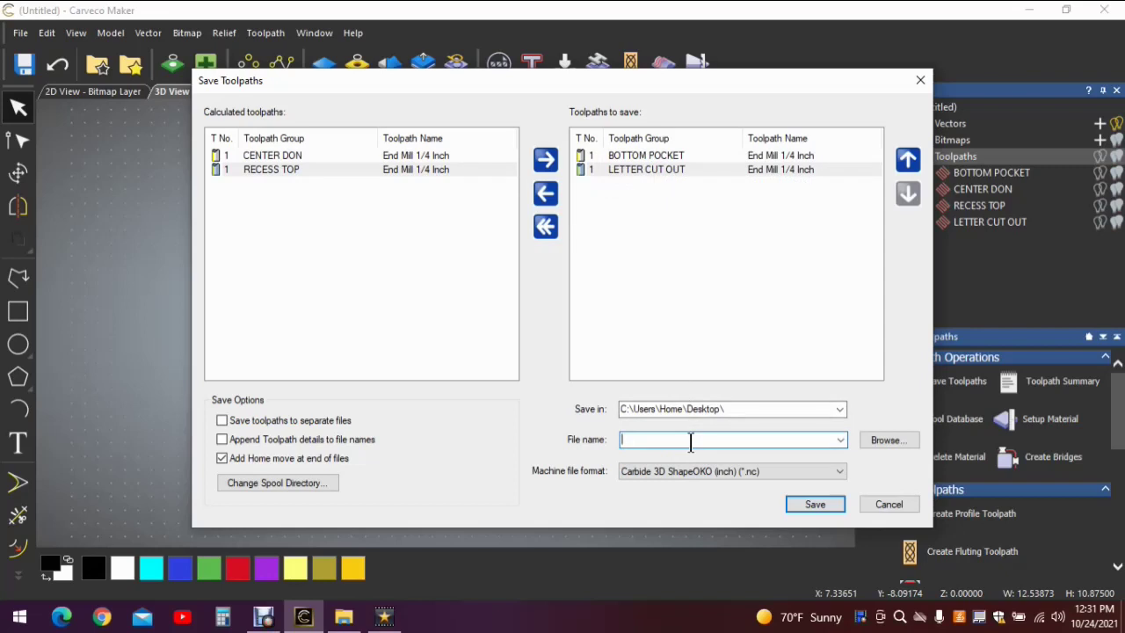
{"action": "type", "text": "BOTOO"}
{"action": "key", "text": "BackSpace"}
{"action": "key", "text": "BackSpace"}
{"action": "type", "text": "OMM"}
{"action": "key", "text": "BackSpace"}
{"action": "key", "text": "BackSpace"}
{"action": "key", "text": "BackSpace"}
{"action": "key", "text": "BackSpace"}
{"action": "type", "text": "TOMM"}
{"action": "key", "text": "BackSpace"}
{"action": "type", "text": "PART"}
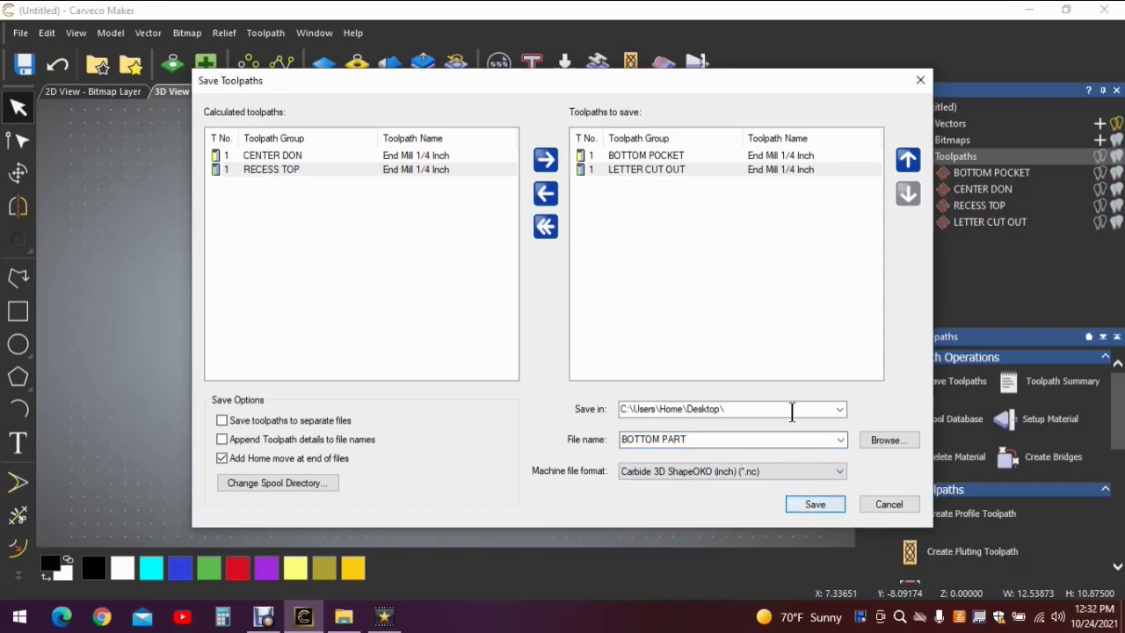
{"action": "left_click", "coordinate": [814, 504]}
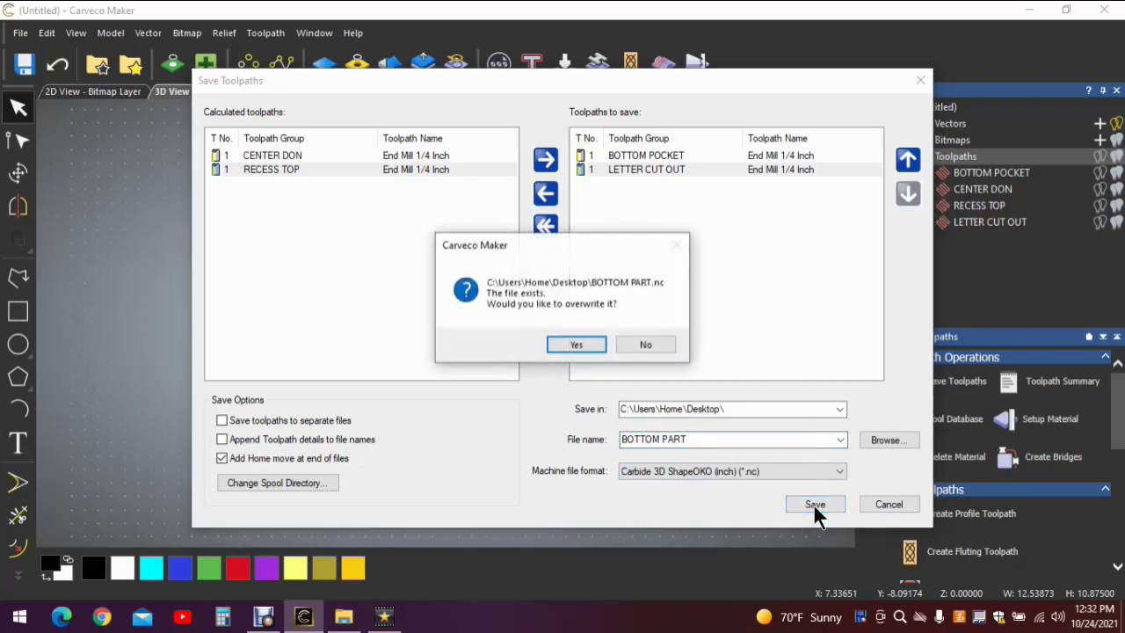
{"action": "left_click", "coordinate": [582, 342]}
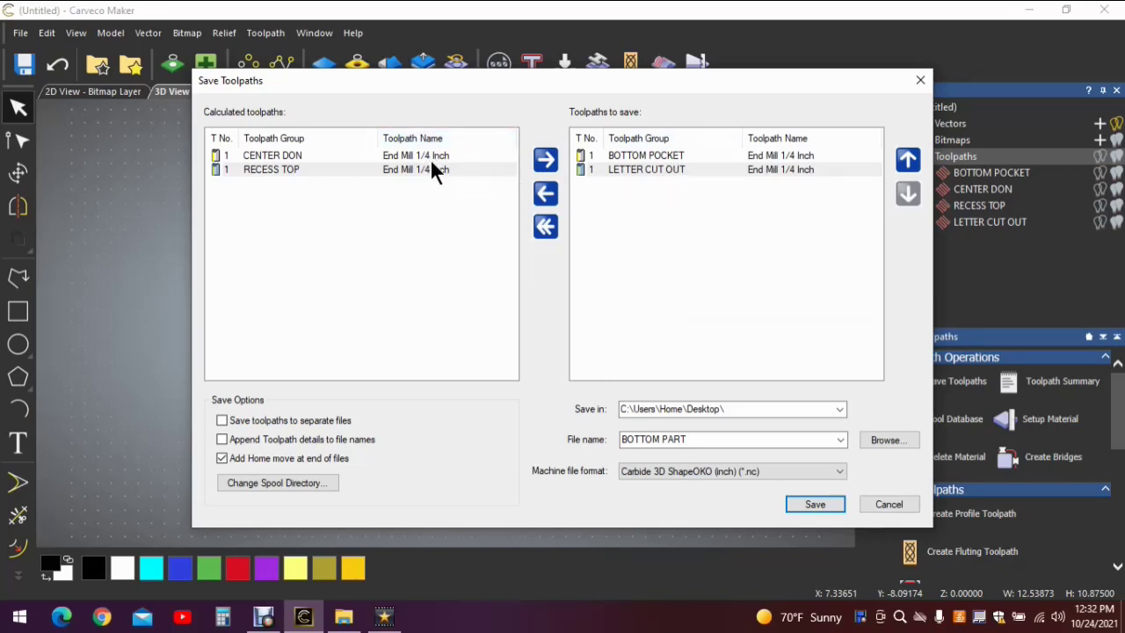
Swap BOTTOM POCKET for CENTER DON in the Toolpaths to save list.
{"action": "left_click", "coordinate": [656, 155]}
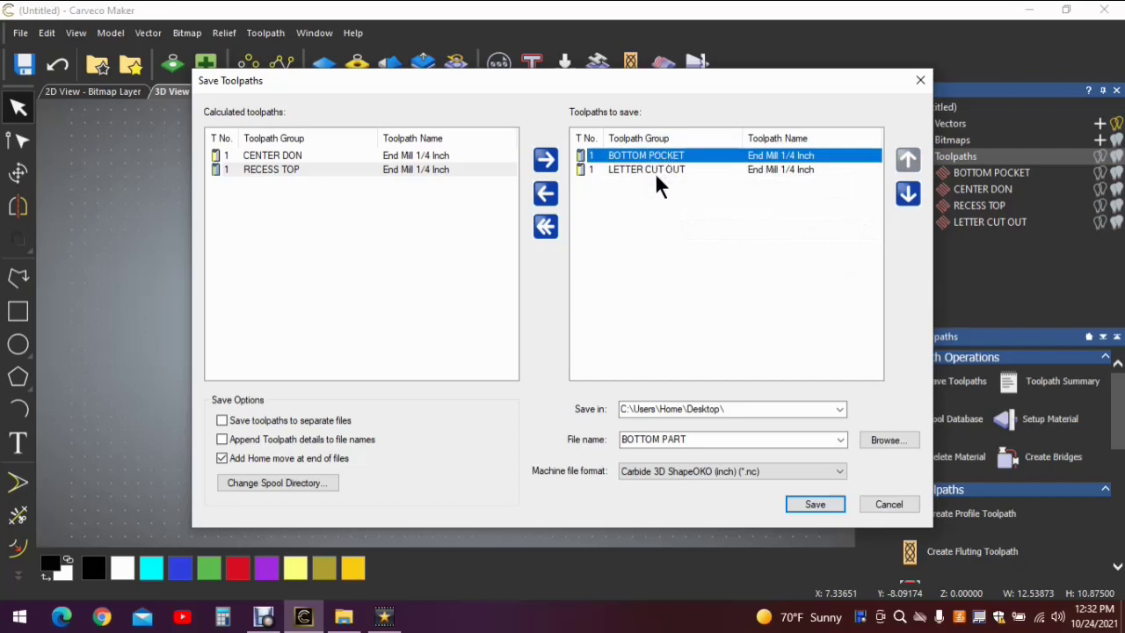
{"action": "left_click", "coordinate": [546, 194]}
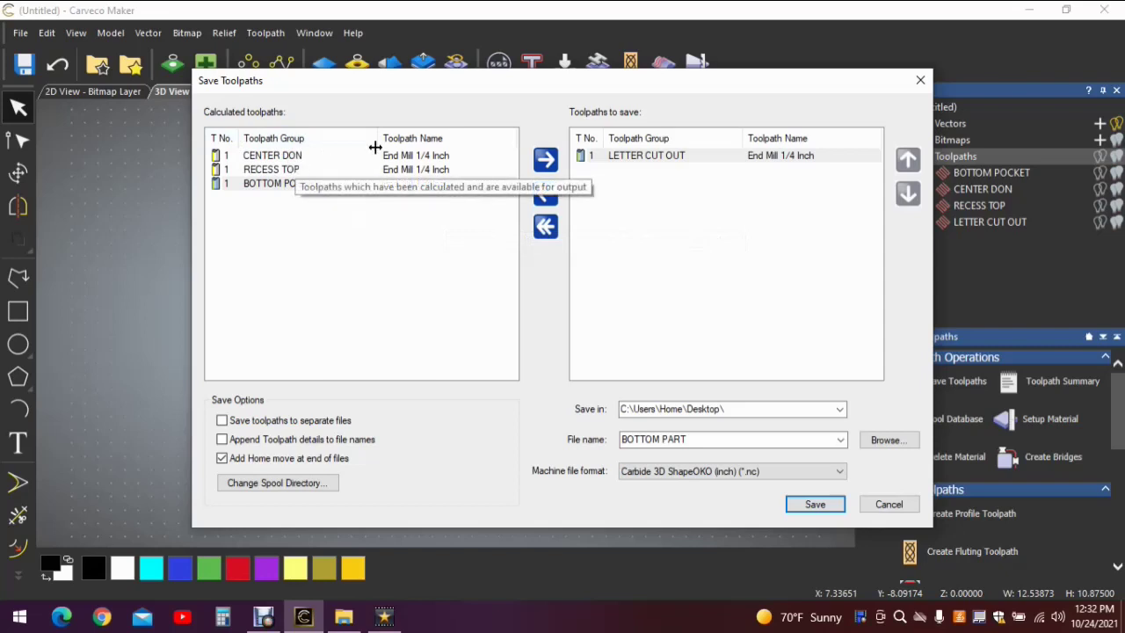
{"action": "left_click", "coordinate": [411, 157]}
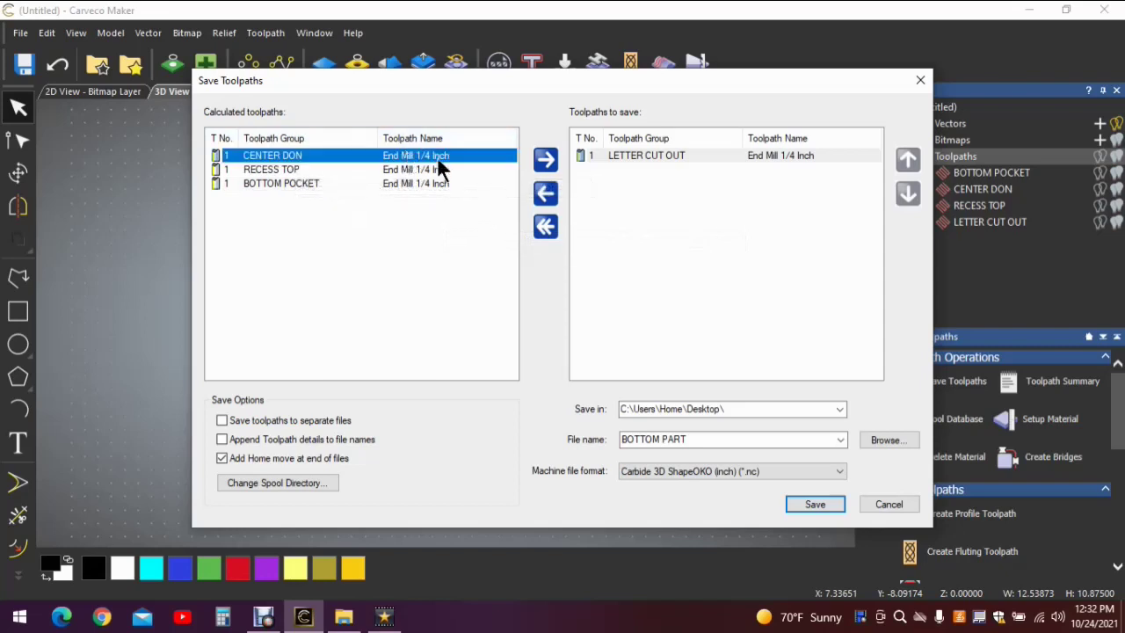
{"action": "left_click", "coordinate": [546, 158]}
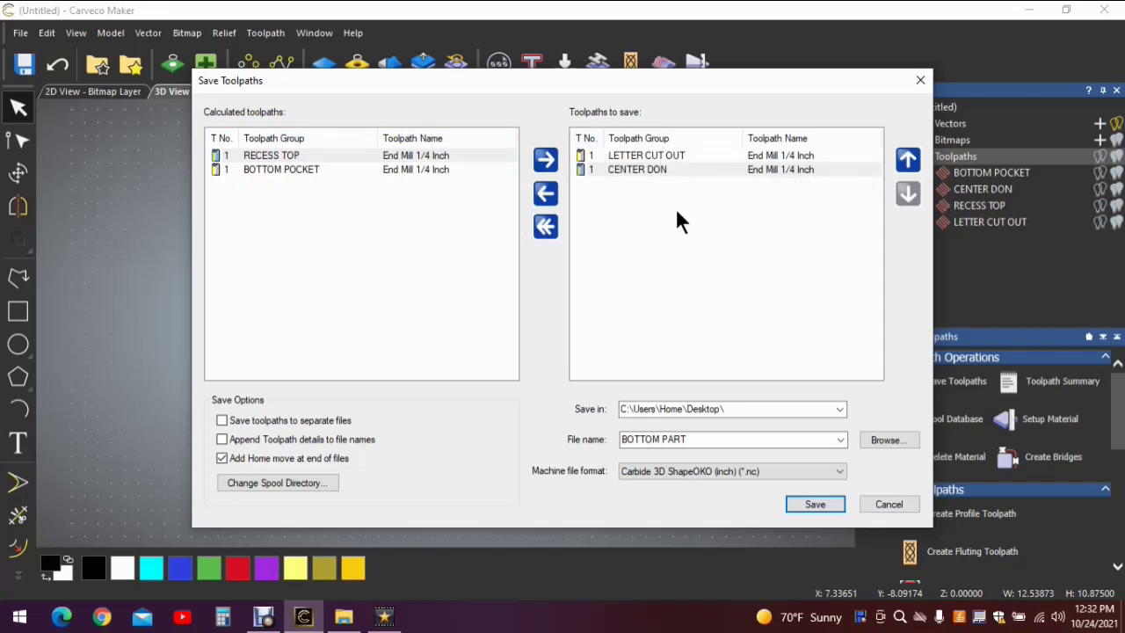
Save LETTER CUT OUT and CENTER DON as CENTER PARTS L, overwriting the existing file.
{"action": "left_click", "coordinate": [695, 438]}
{"action": "key", "text": "ctrl+a"}
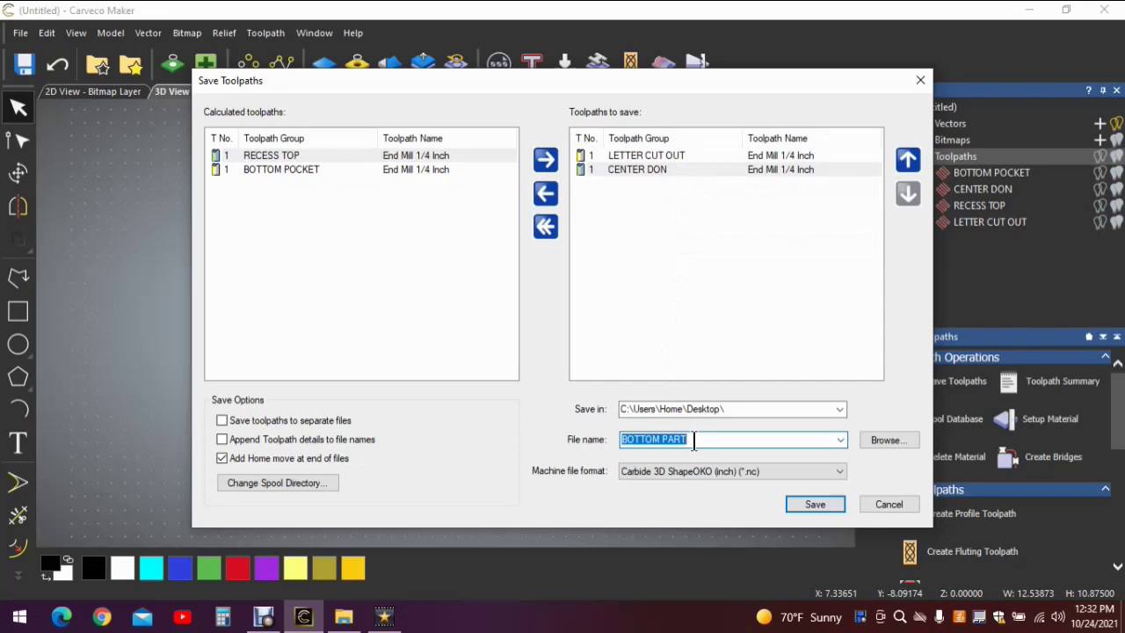
{"action": "type", "text": "CENTER PARTS"}
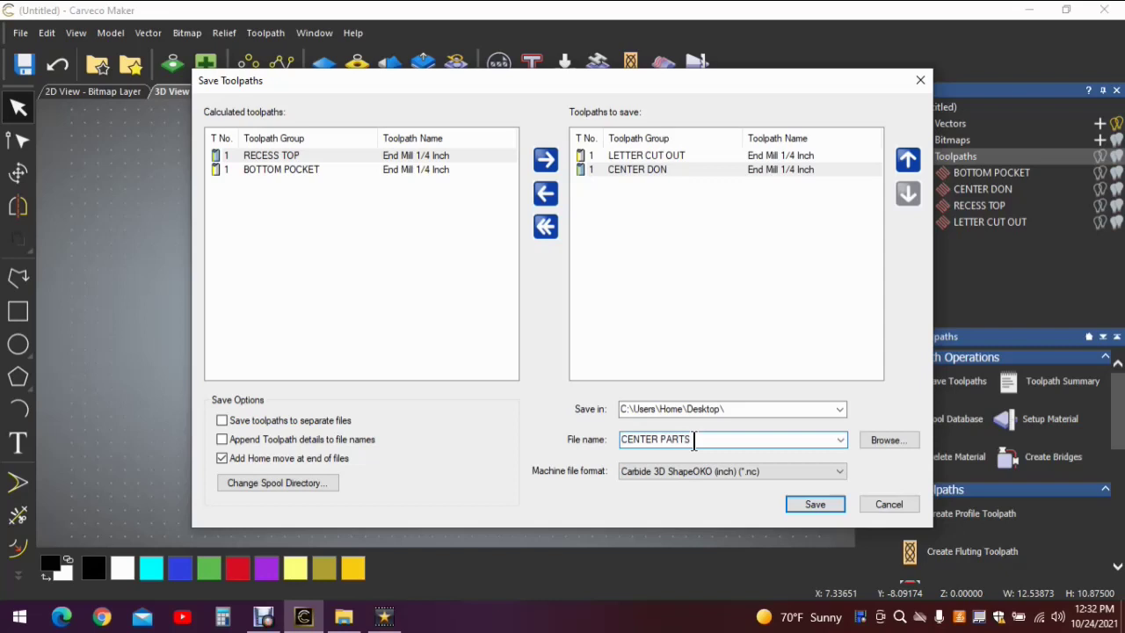
{"action": "type", "text": " L"}
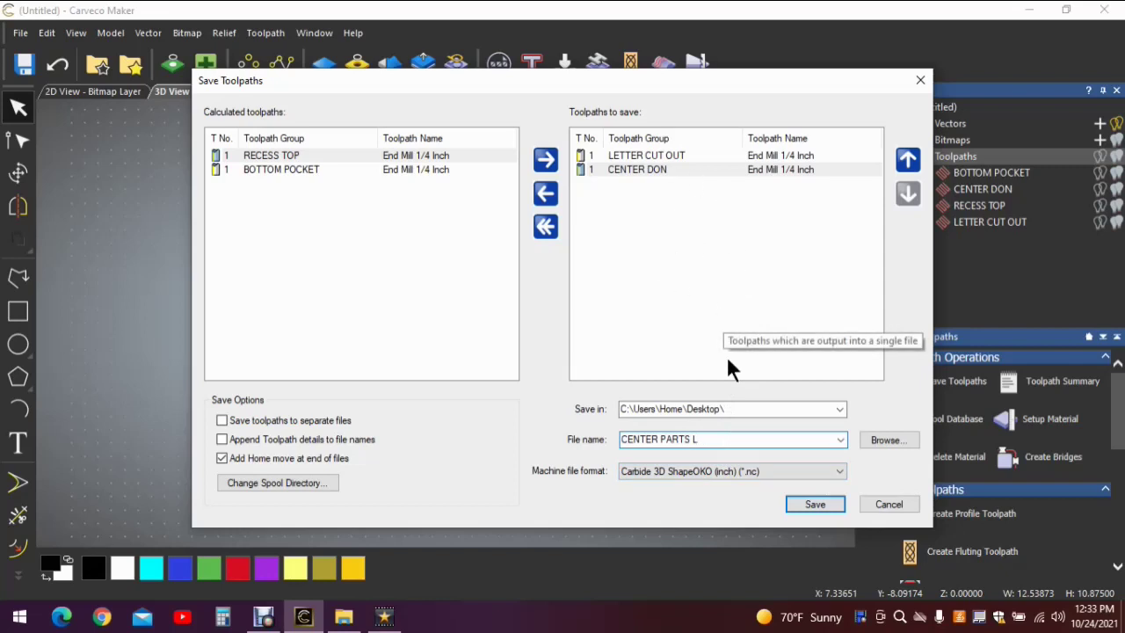
{"action": "left_click", "coordinate": [817, 506]}
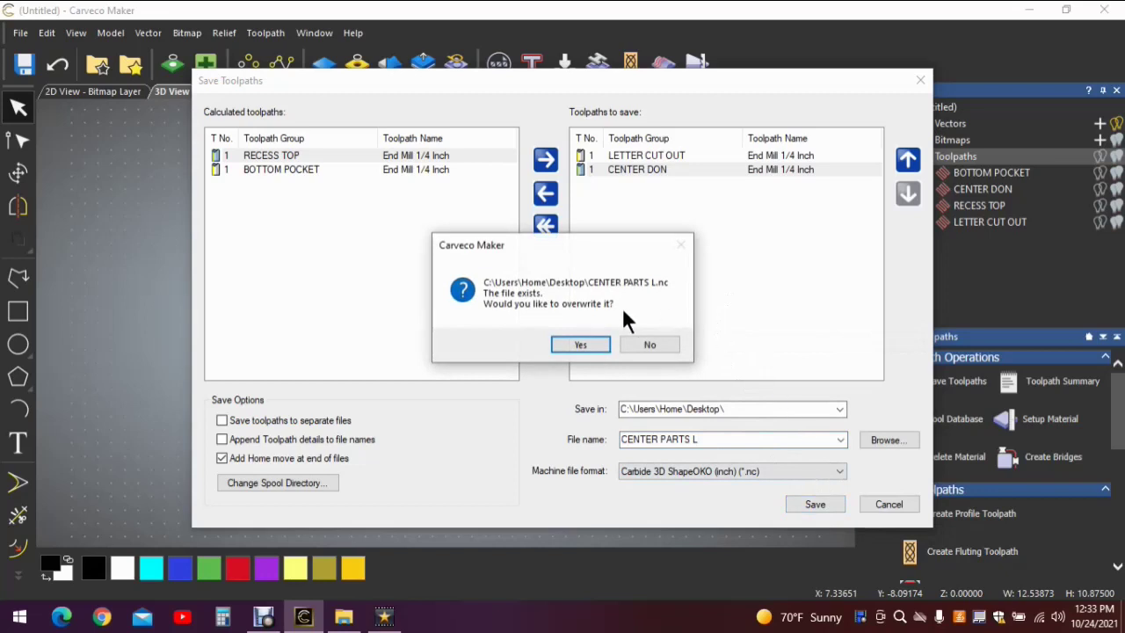
{"action": "left_click", "coordinate": [582, 343]}
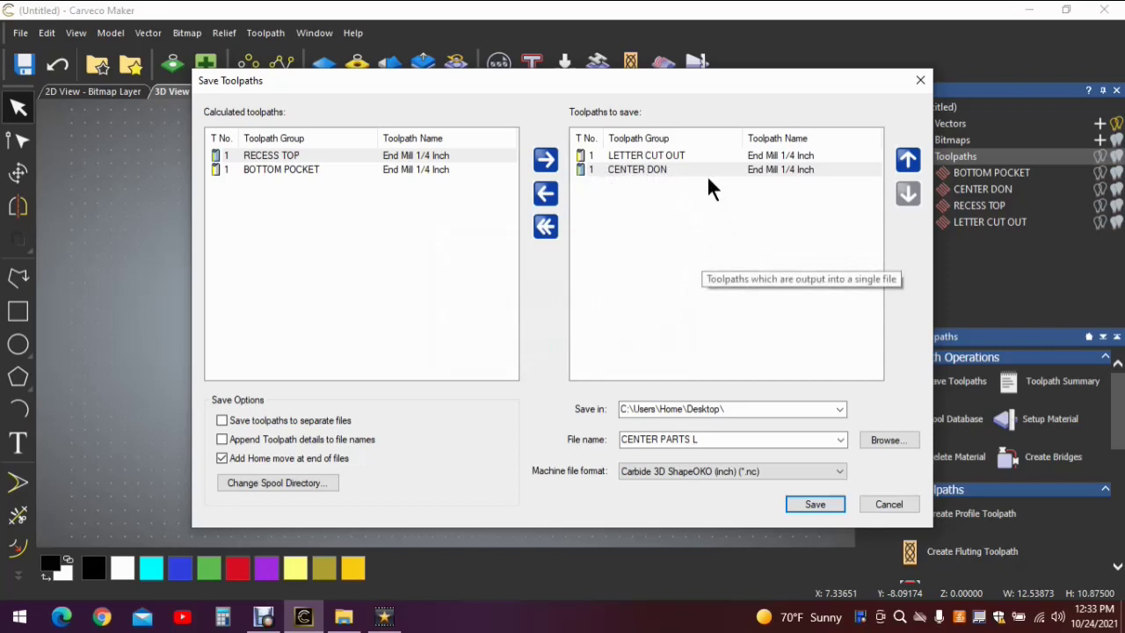
Rebuild the save list as LETTER CUT OUT, RECESS TOP, then CENTER DON.
{"action": "left_click", "coordinate": [546, 194]}
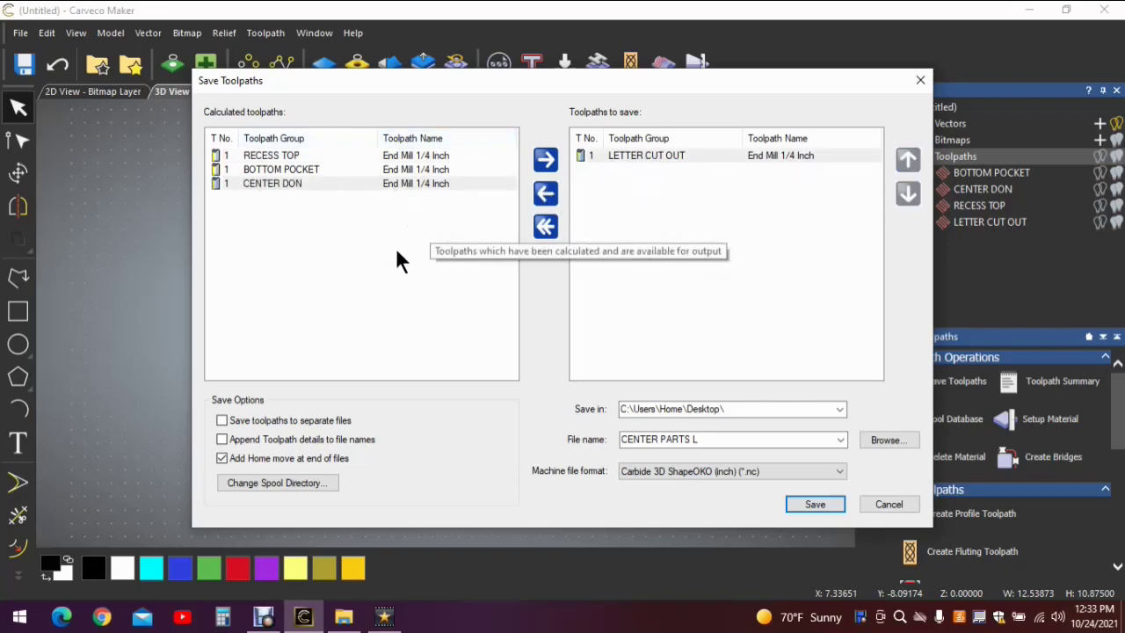
{"action": "left_click", "coordinate": [300, 155]}
{"action": "left_click", "coordinate": [540, 161]}
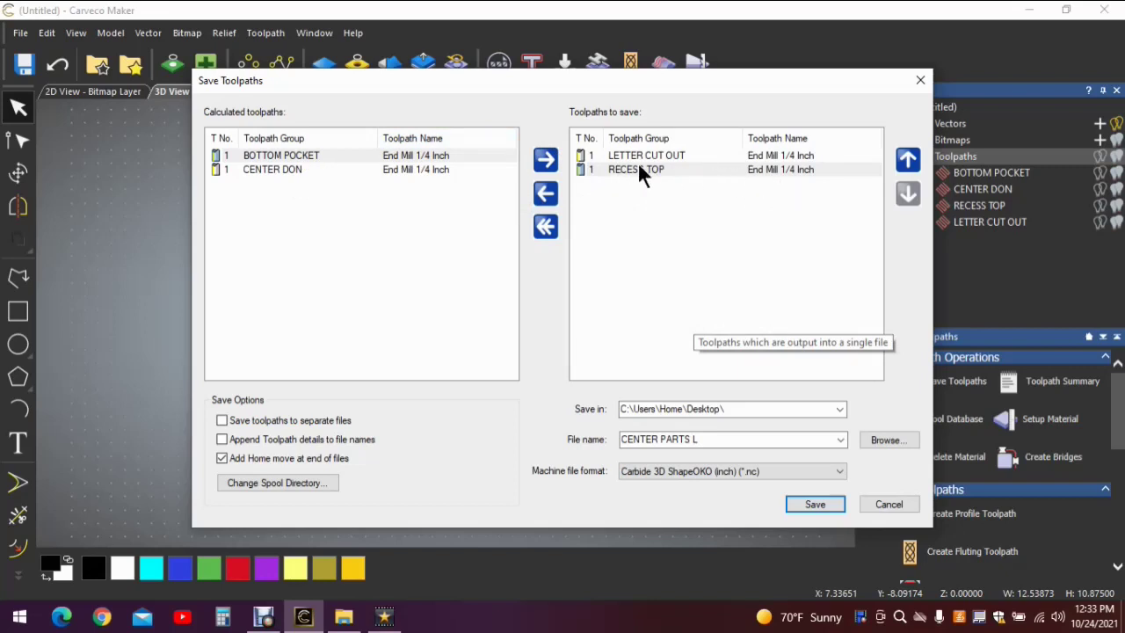
{"action": "left_click", "coordinate": [387, 173]}
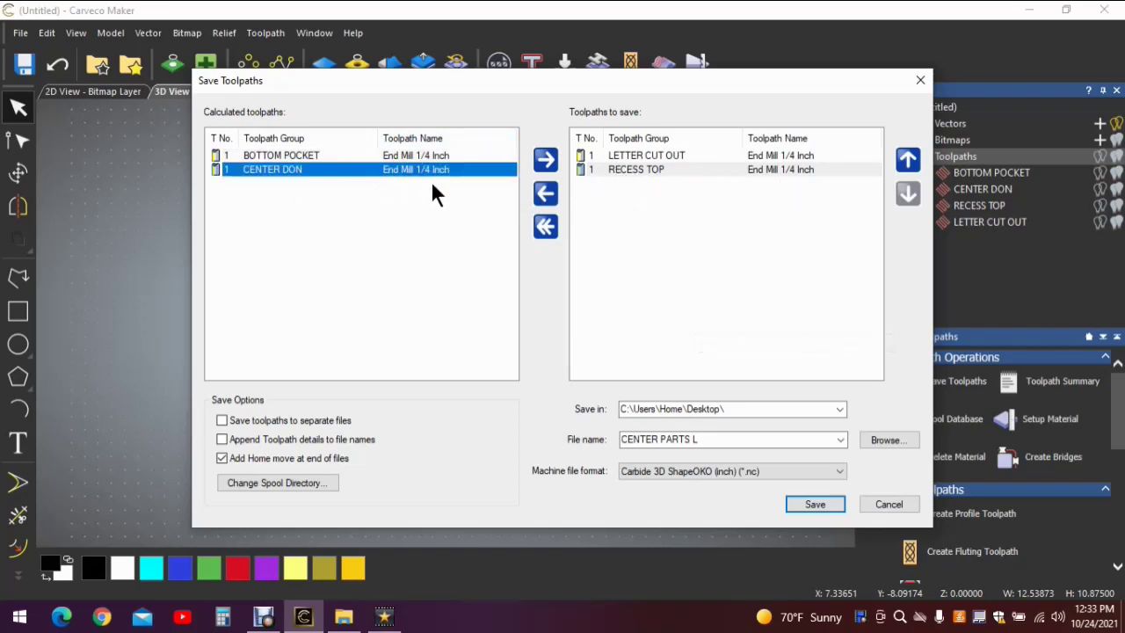
{"action": "left_click", "coordinate": [545, 161]}
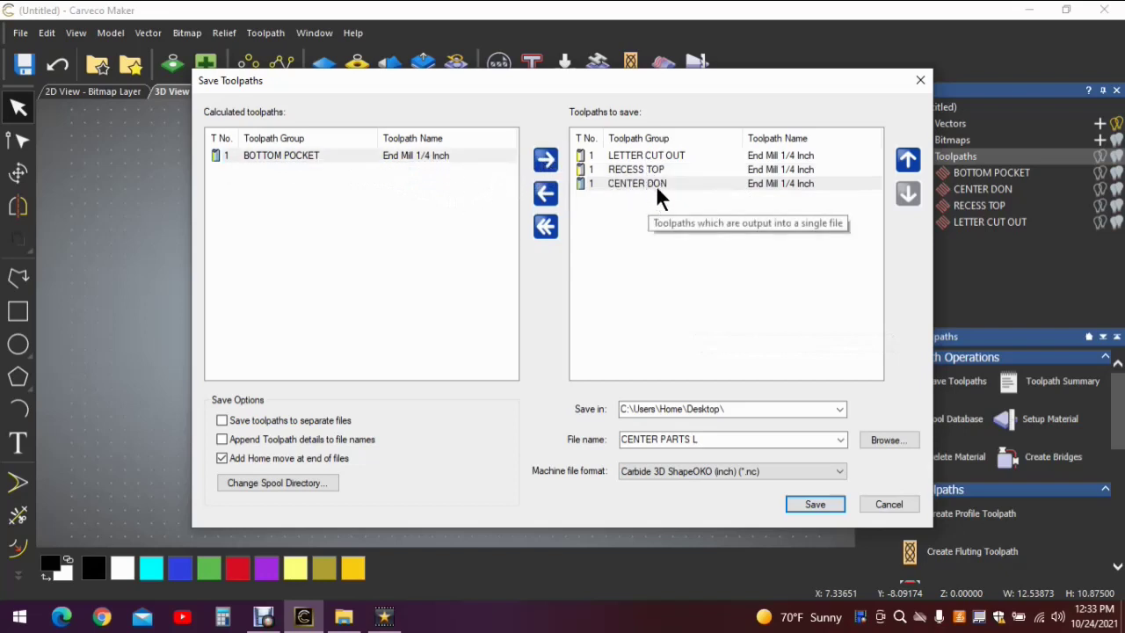
Save the three toolpaths as TOP OF L, overwriting the existing file.
{"action": "left_click", "coordinate": [723, 440]}
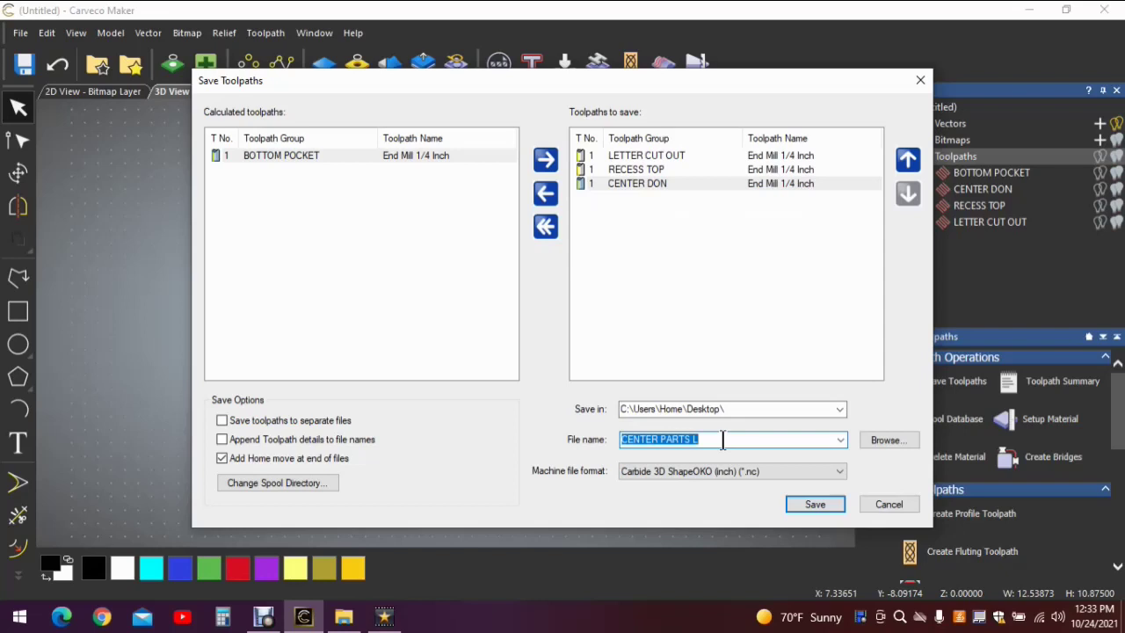
{"action": "type", "text": "TOP OF "}
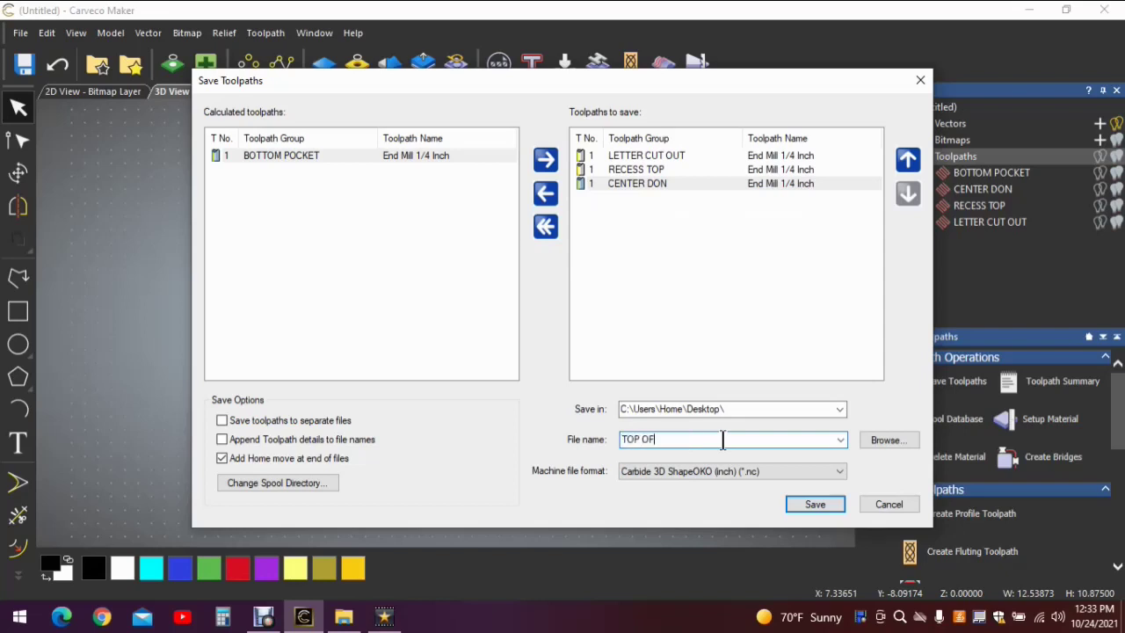
{"action": "type", "text": "L"}
{"action": "left_click", "coordinate": [795, 505]}
{"action": "left_click", "coordinate": [805, 501]}
{"action": "left_click", "coordinate": [580, 345]}
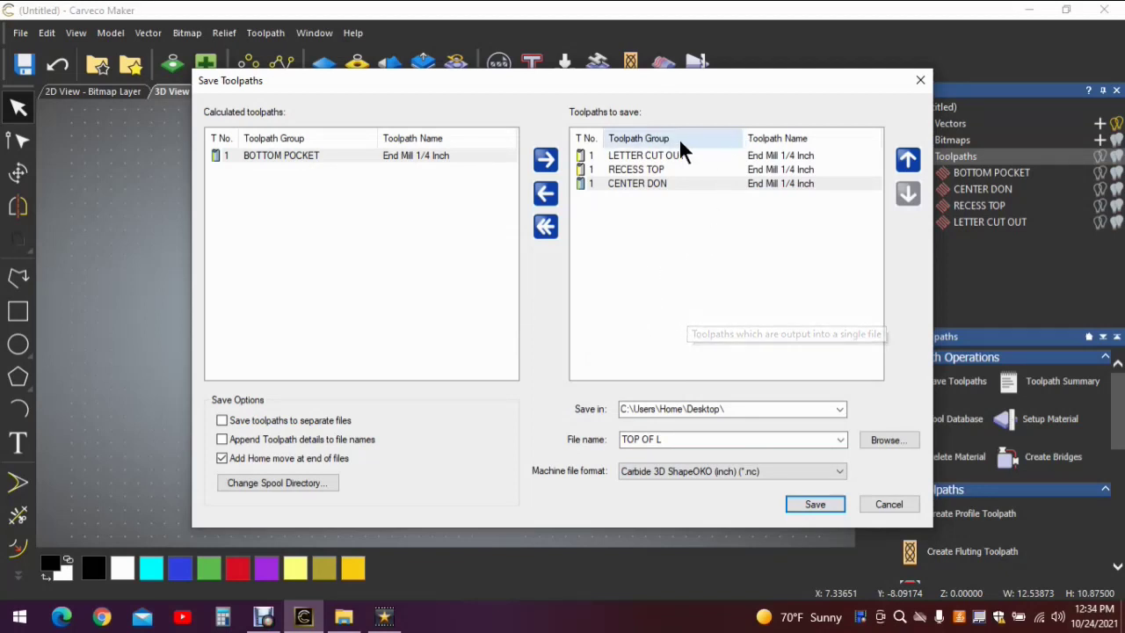
{"action": "left_click", "coordinate": [920, 85]}
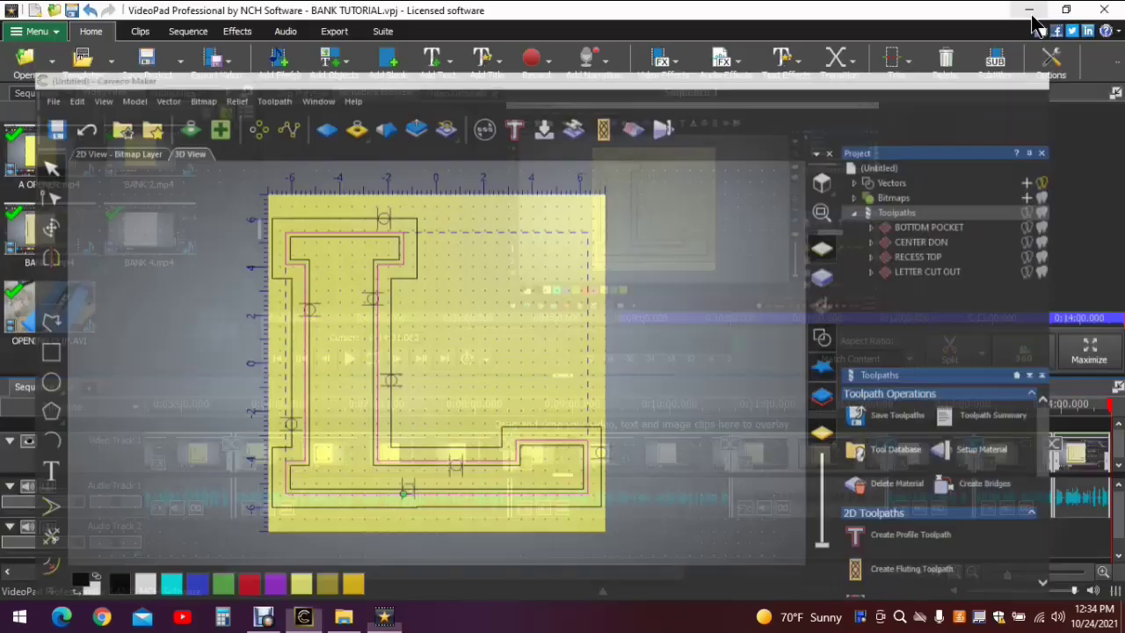
Minimize Carveco Maker and VideoPad to reveal the desktop's saved .nc files.
{"action": "left_click", "coordinate": [1031, 11]}
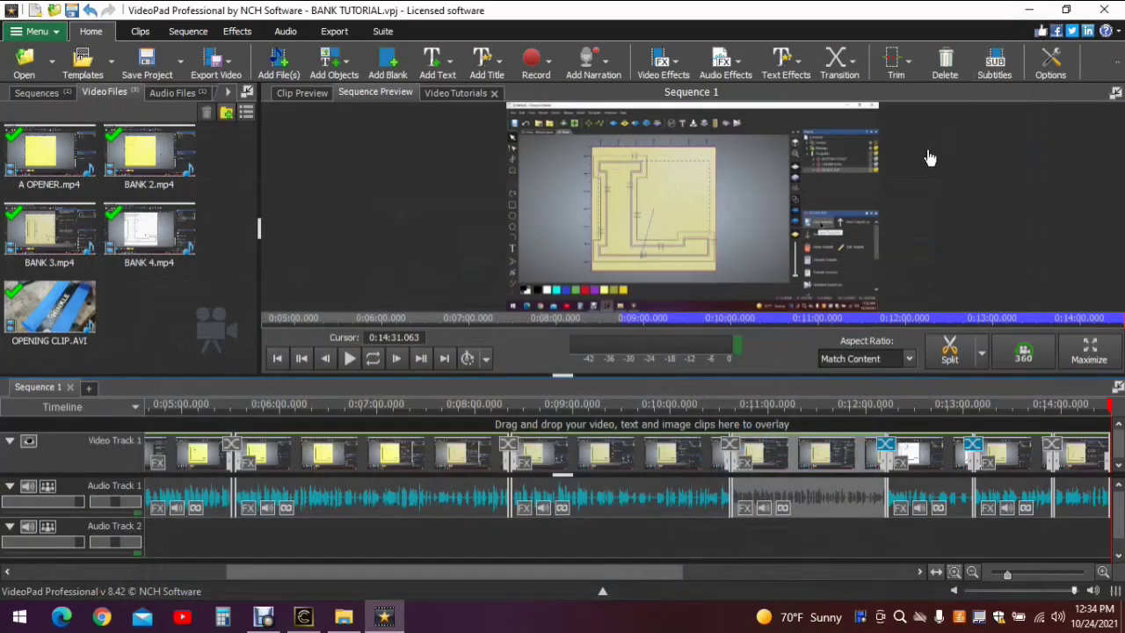
{"action": "left_click", "coordinate": [1030, 11]}
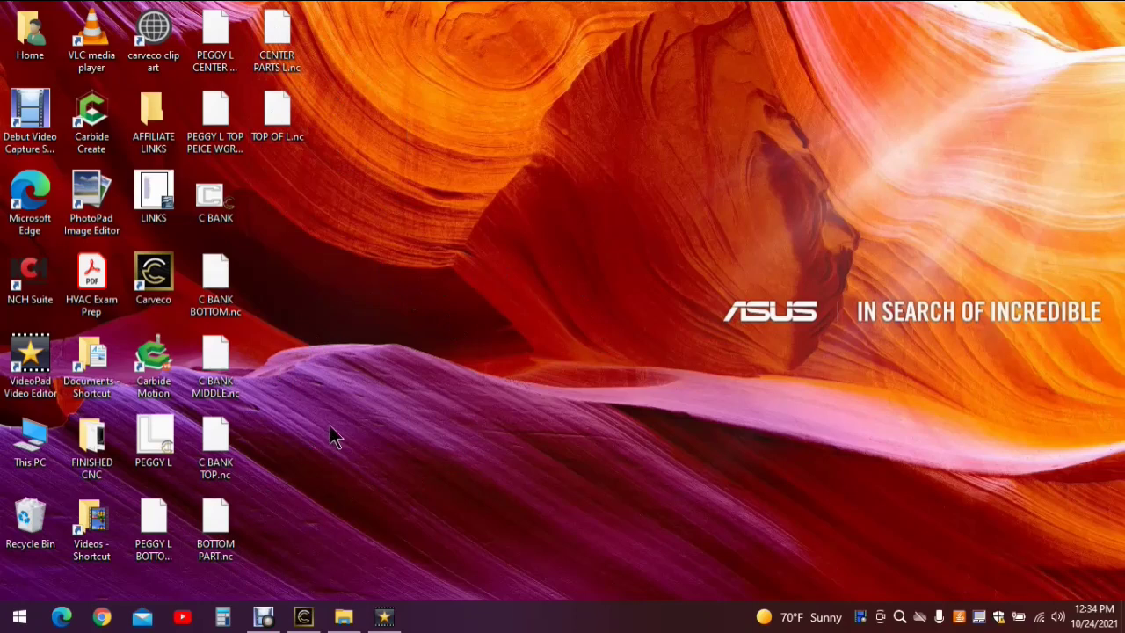
Launch Carveco Maker from its desktop icon.
{"action": "double_click", "coordinate": [156, 282]}
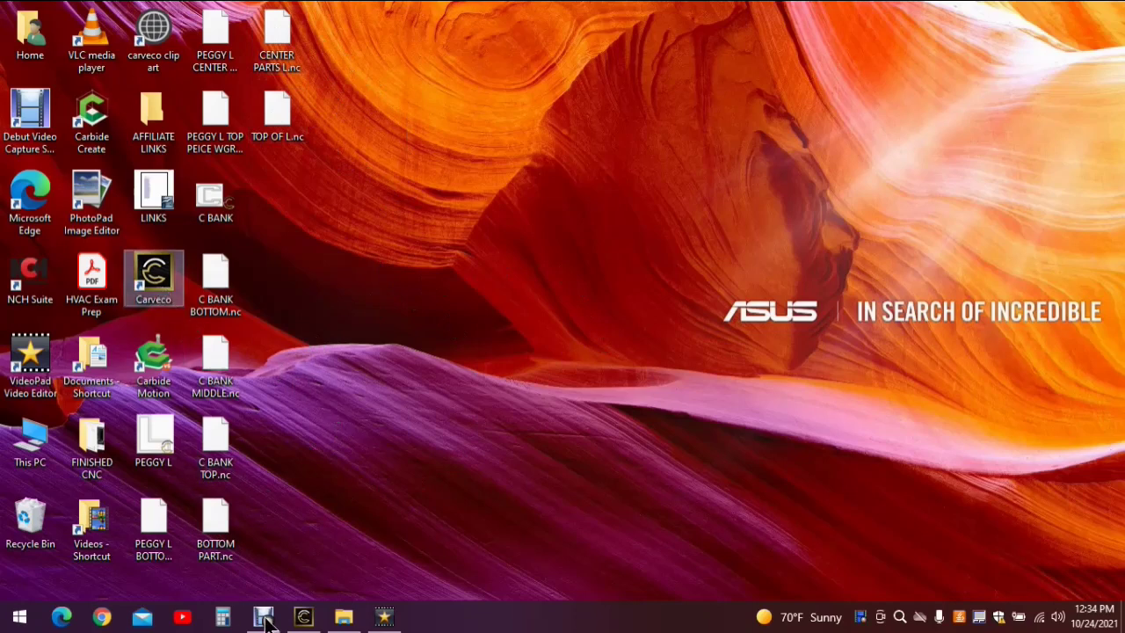